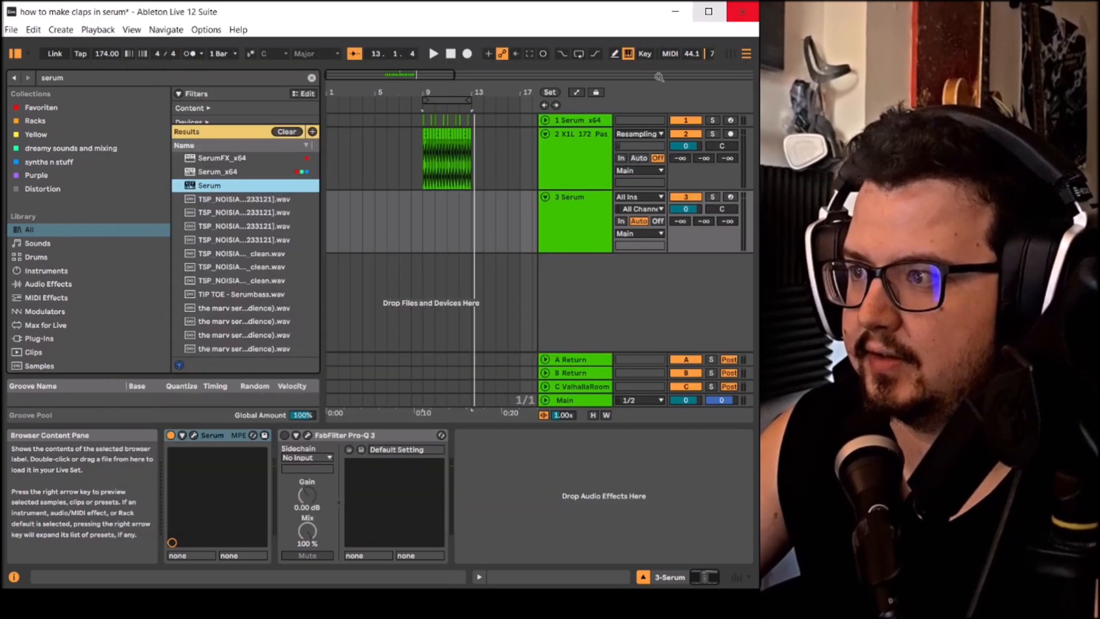
- Arm the track 3 Serum for recording and record a short MIDI clip starting at bar 9
{"action": "left_click", "coordinate": [564, 226]}
{"action": "left_click", "coordinate": [730, 197]}
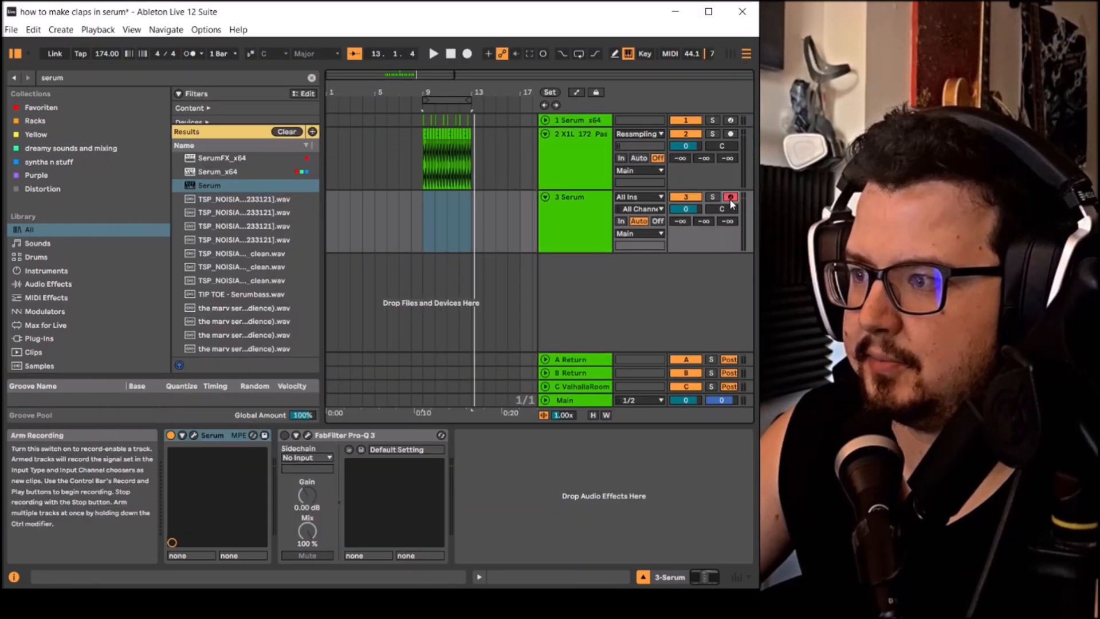
{"action": "left_click", "coordinate": [462, 53]}
{"action": "scroll", "coordinate": [431, 219], "scroll_direction": "up", "scroll_amount": 4}
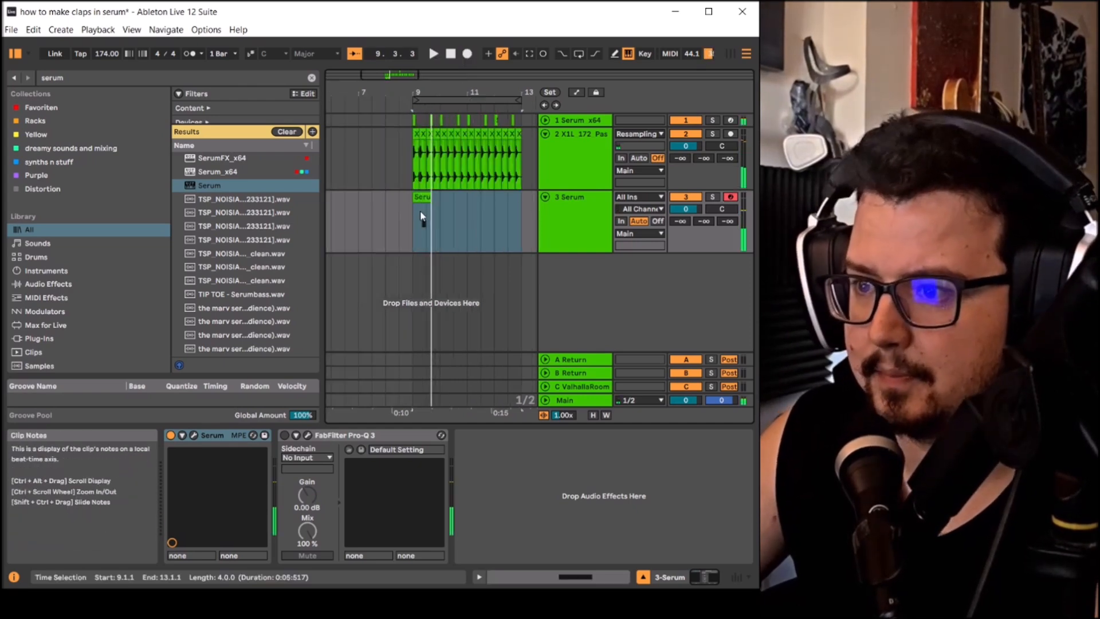
- Edit the E3 note in the recorded Serum clip so it starts on beat 1.2, and return to the track's devices
{"action": "double_click", "coordinate": [425, 199]}
{"action": "left_click_drag", "start_coordinate": [586, 395], "coordinate": [539, 396]}
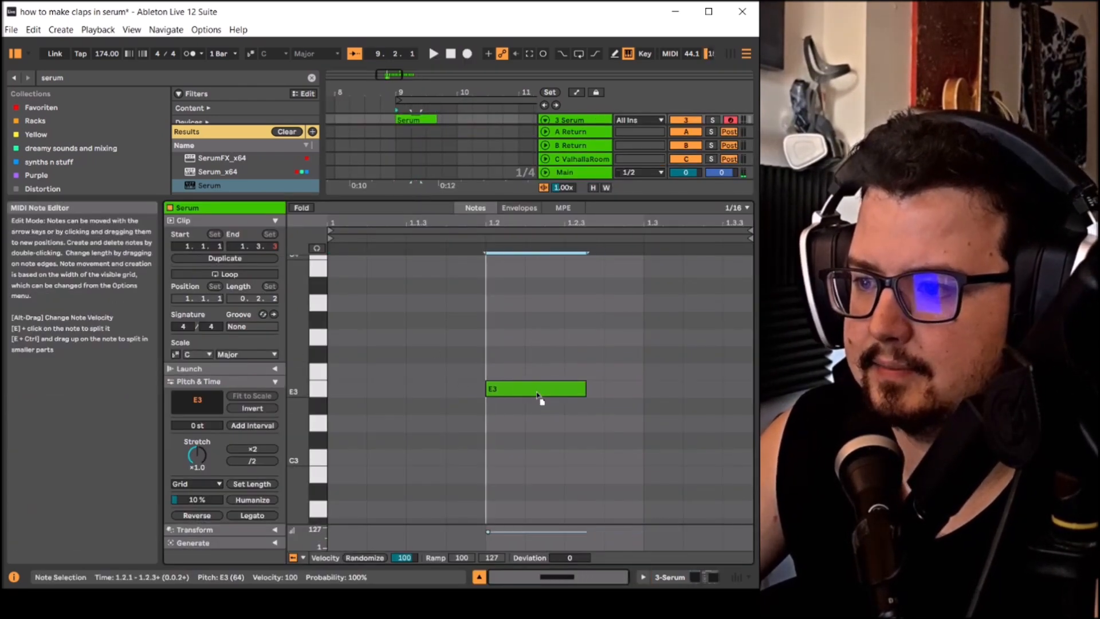
{"action": "key", "text": "space"}
{"action": "key", "text": "shift+Tab"}
{"action": "key", "text": "space"}
- Trim the Serum clip to two beats and duplicate it repeatedly up to bar 13
{"action": "left_click", "coordinate": [435, 197]}
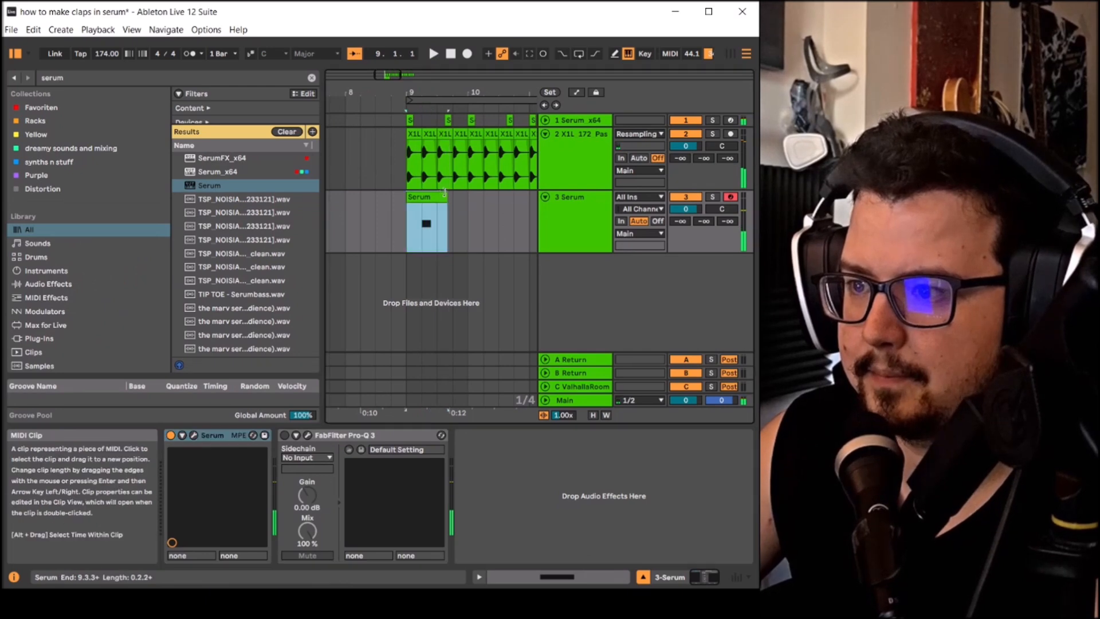
{"action": "key", "text": "ctrl+d"}
{"action": "key", "text": "ctrl+d"}
{"action": "key", "text": "ctrl+d"}
{"action": "key", "text": "ctrl+d"}
{"action": "scroll", "coordinate": [443, 215], "scroll_direction": "down", "scroll_amount": 5}
{"action": "key", "text": "ctrl+d"}
{"action": "key", "text": "ctrl+d"}
{"action": "key", "text": "ctrl+d"}
{"action": "key", "text": "ctrl+d"}
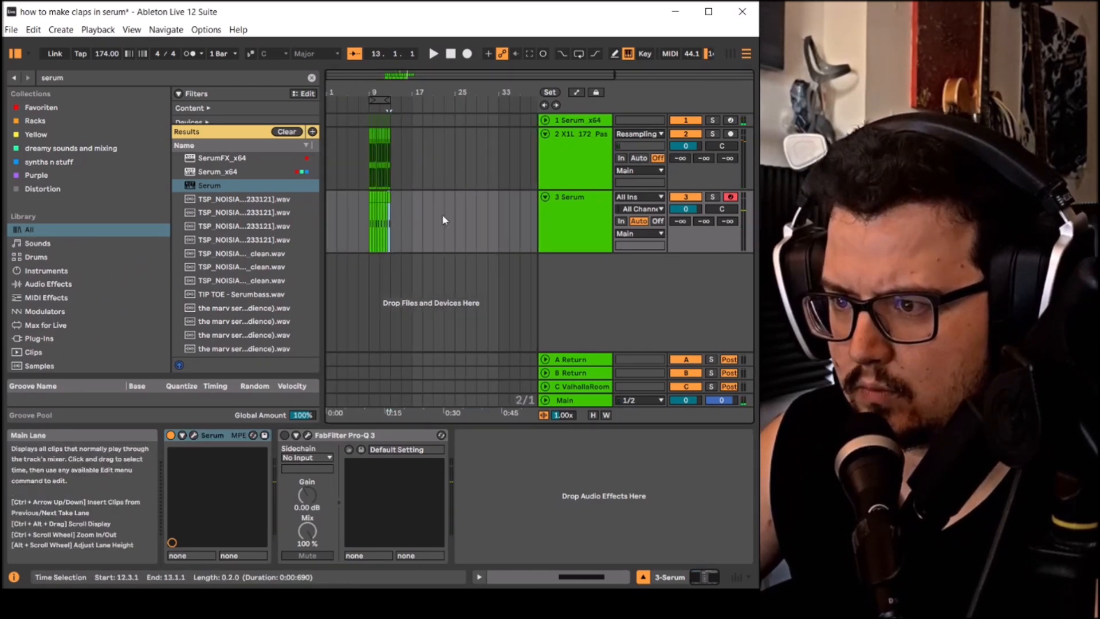
- Consolidate the repeated Serum clips into a single clip and delete the material past bar 13
{"action": "left_click_drag", "start_coordinate": [370, 212], "coordinate": [390, 202]}
{"action": "right_click", "coordinate": [379, 198]}
{"action": "left_click", "coordinate": [411, 316]}
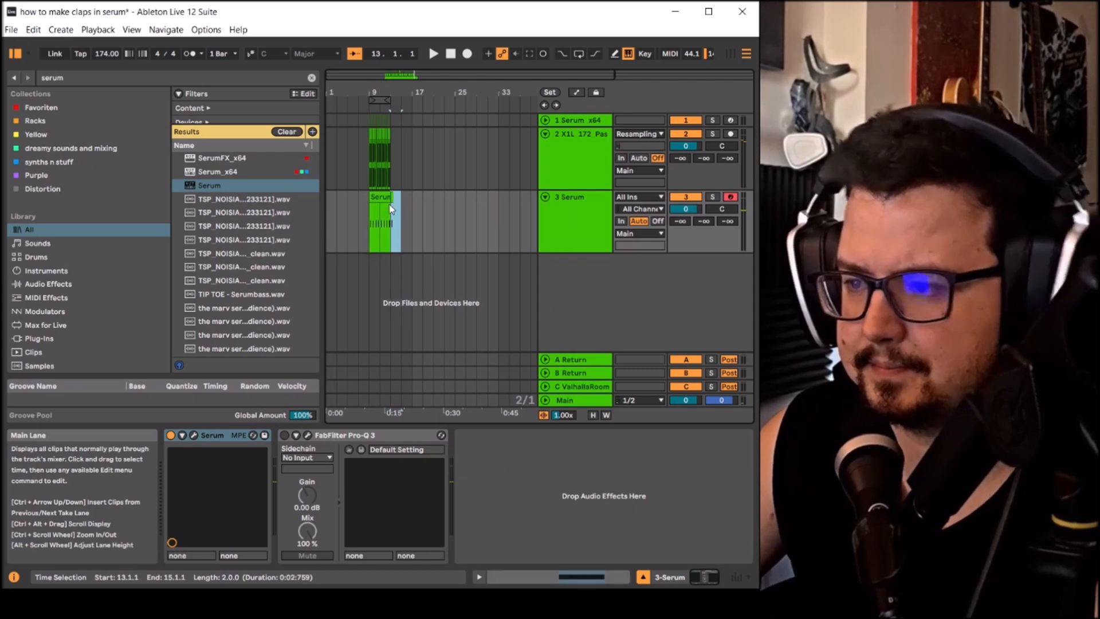
{"action": "key", "text": "Delete"}
{"action": "scroll", "coordinate": [373, 201], "scroll_direction": "up", "scroll_amount": 5}
- Select the loop region from bar 9 to bar 13 and play it with the track 3 Serum selected
{"action": "left_click", "coordinate": [396, 101]}
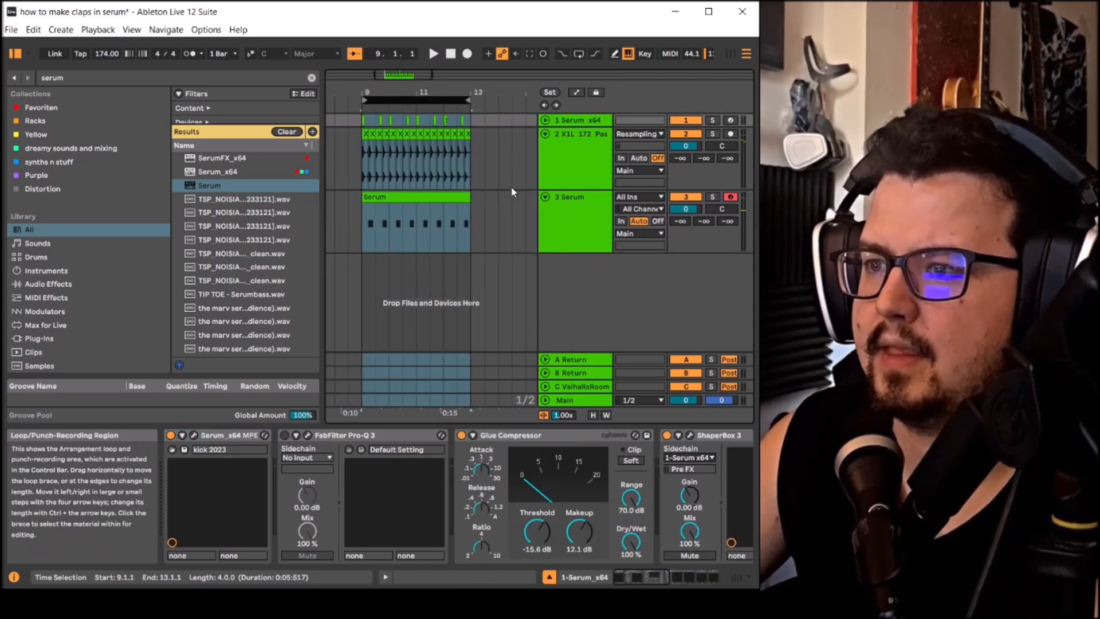
{"action": "scroll", "coordinate": [370, 164], "scroll_direction": "up", "scroll_amount": 8}
{"action": "scroll", "coordinate": [379, 141], "scroll_direction": "down", "scroll_amount": 5}
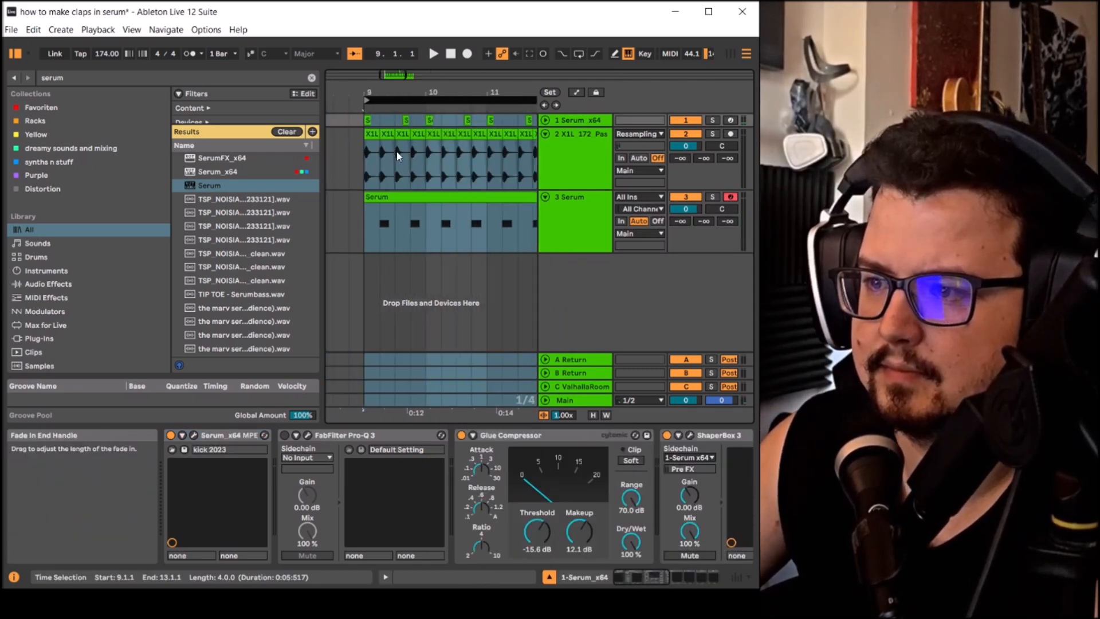
{"action": "scroll", "coordinate": [378, 144], "scroll_direction": "down", "scroll_amount": 3}
{"action": "left_click", "coordinate": [575, 204]}
{"action": "key", "text": "space"}
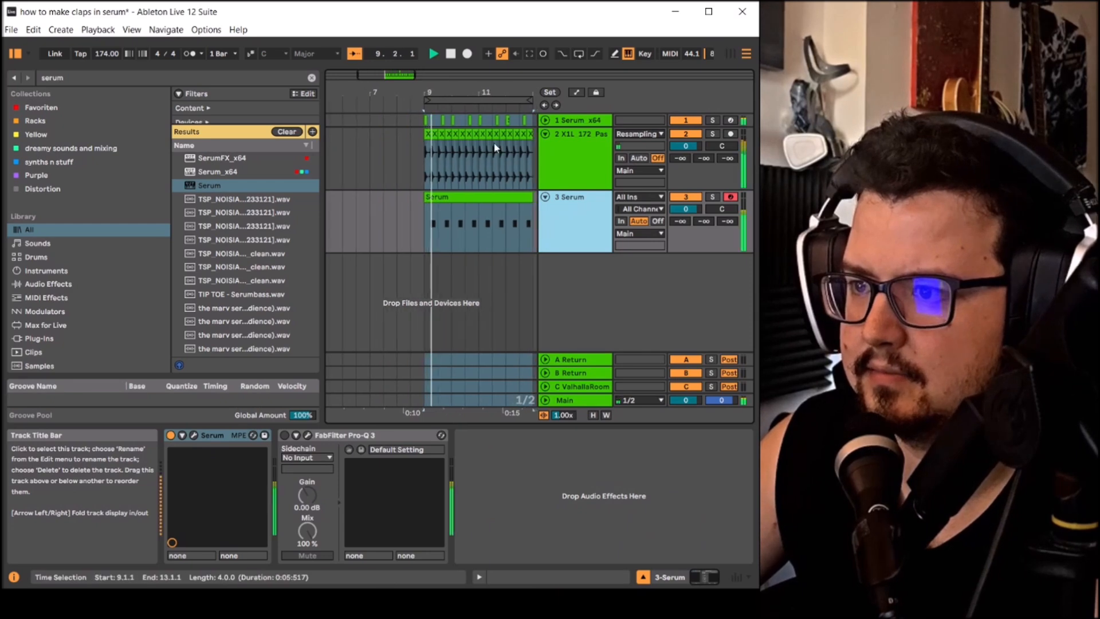
- With track 3 soloed, show its Serum plug-in window and set oscillator A's octave to -3
{"action": "left_click", "coordinate": [195, 437]}
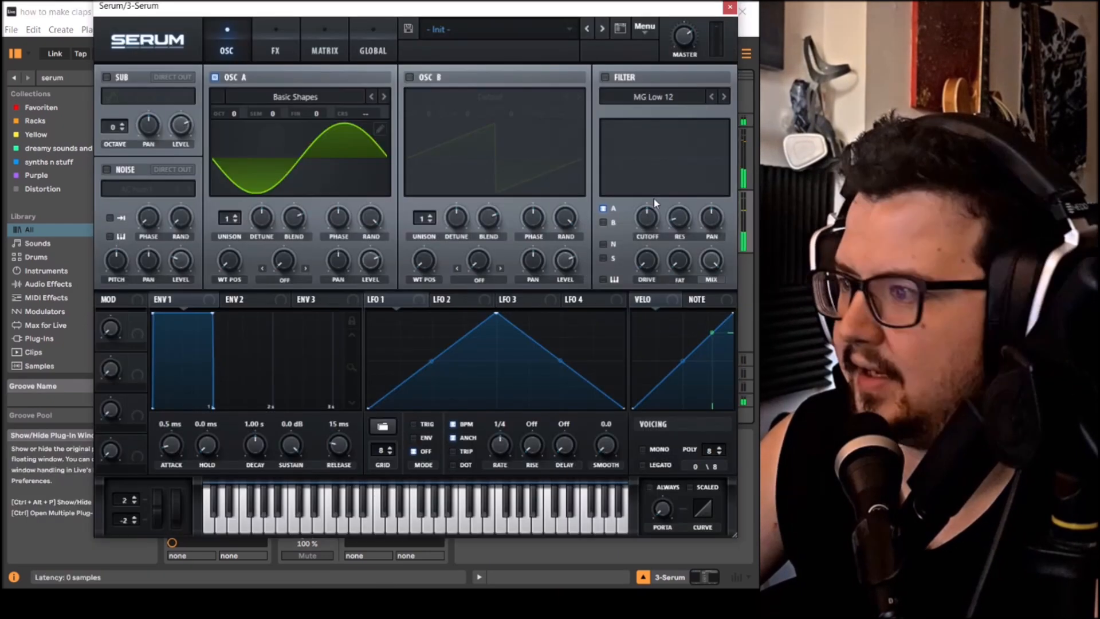
{"action": "left_click_drag", "start_coordinate": [641, 16], "coordinate": [431, 31]}
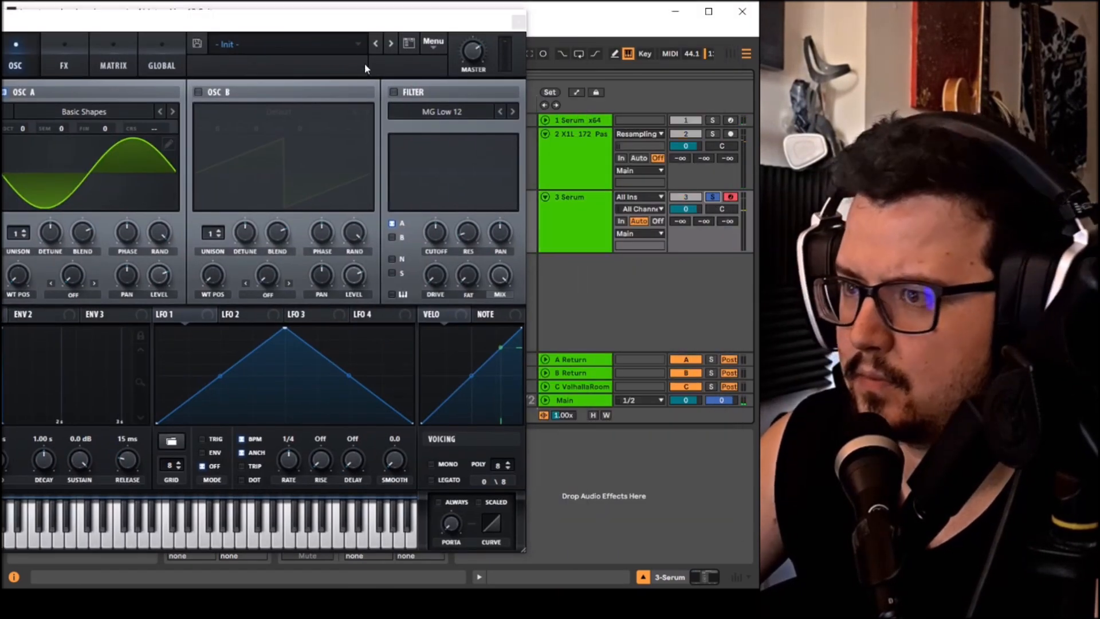
{"action": "left_click_drag", "start_coordinate": [313, 28], "coordinate": [650, 15]}
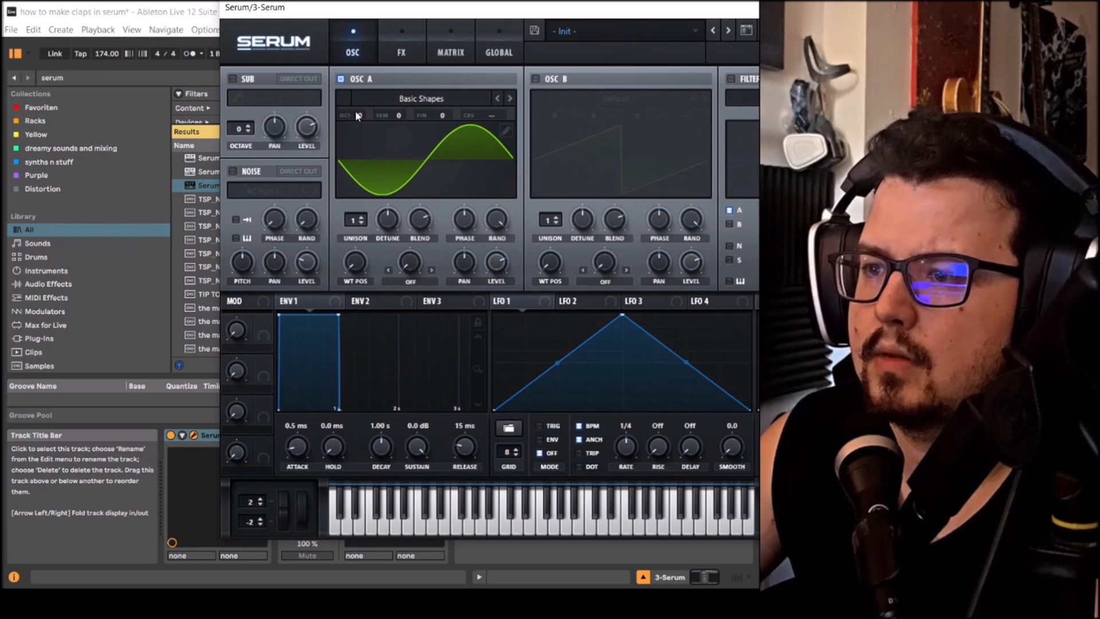
{"action": "left_click_drag", "start_coordinate": [356, 115], "coordinate": [369, 130]}
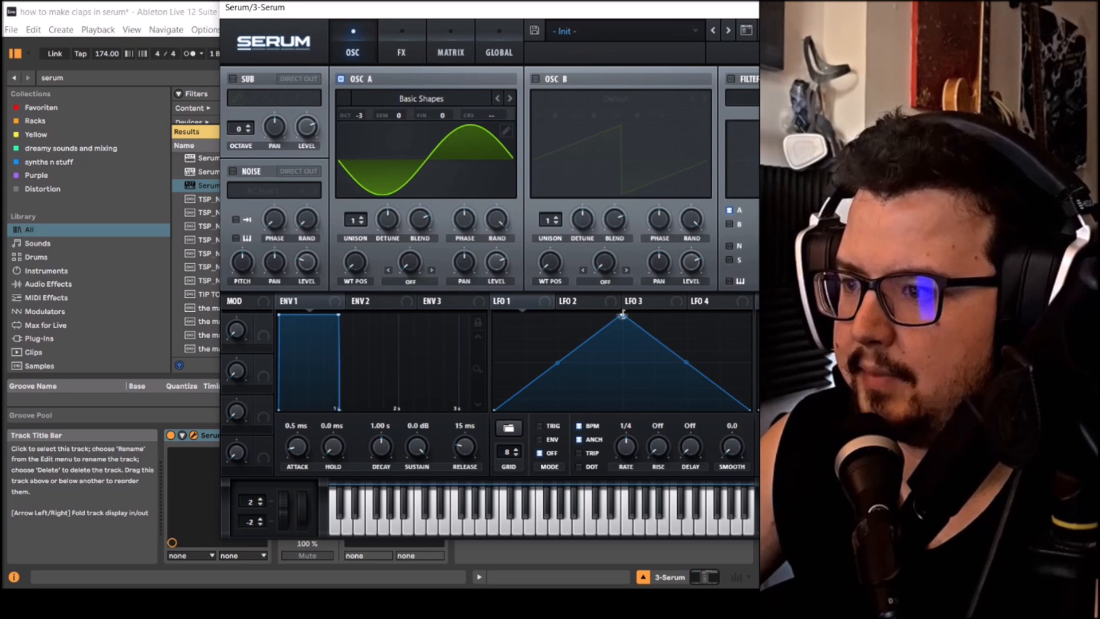
- Reshape LFO 1 into a short opening plateau with a straight drop to zero just before mid-cycle
{"action": "left_click_drag", "start_coordinate": [623, 314], "coordinate": [528, 314]}
{"action": "double_click", "coordinate": [670, 379]}
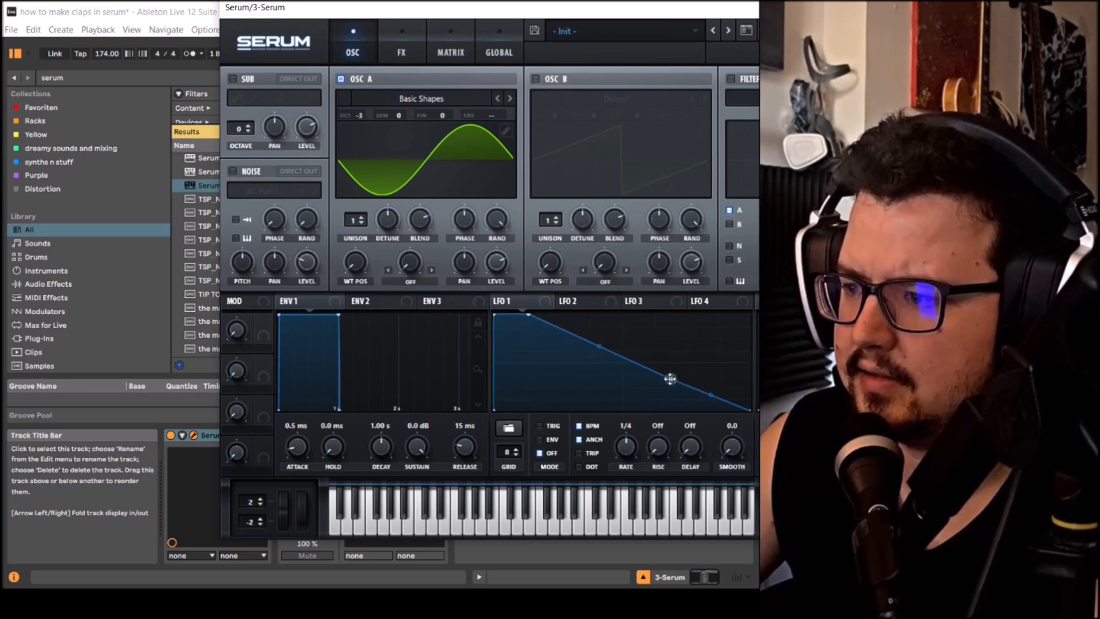
{"action": "left_click_drag", "start_coordinate": [671, 379], "coordinate": [609, 410]}
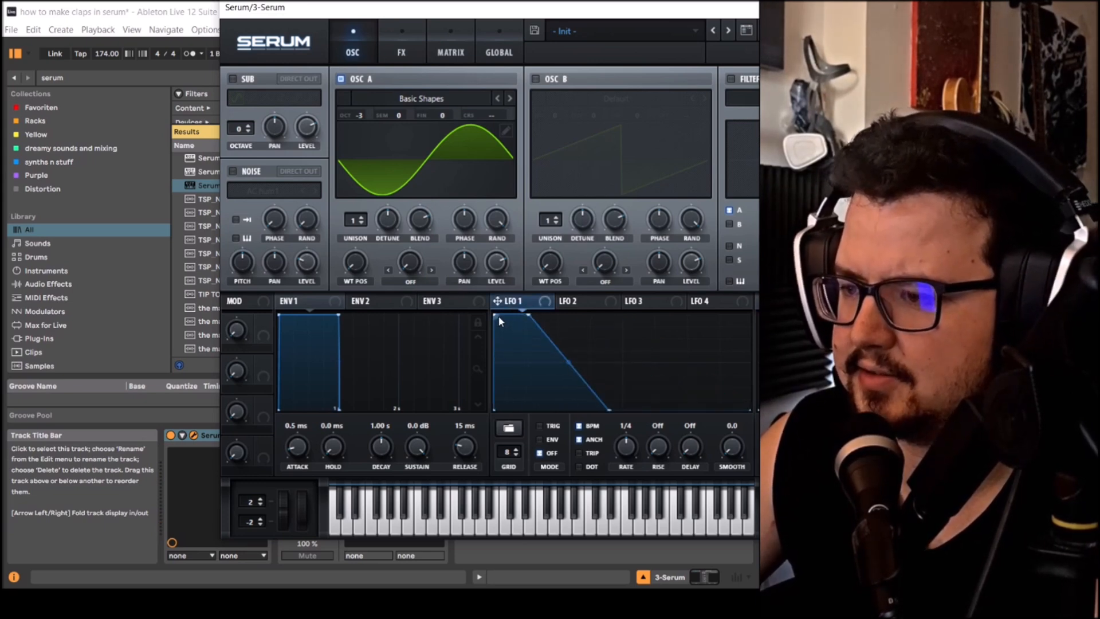
- Assign LFO 1 to oscillator A's level and shorten the LFO's opening plateau
{"action": "left_click_drag", "start_coordinate": [502, 262], "coordinate": [497, 263]}
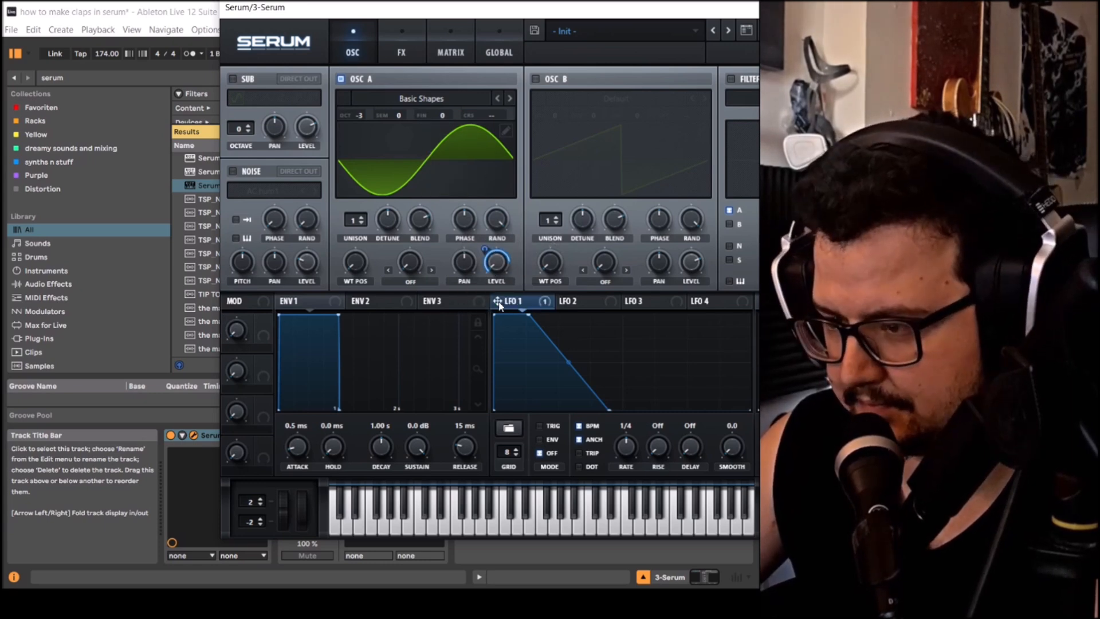
{"action": "mouse_move", "coordinate": [496, 267]}
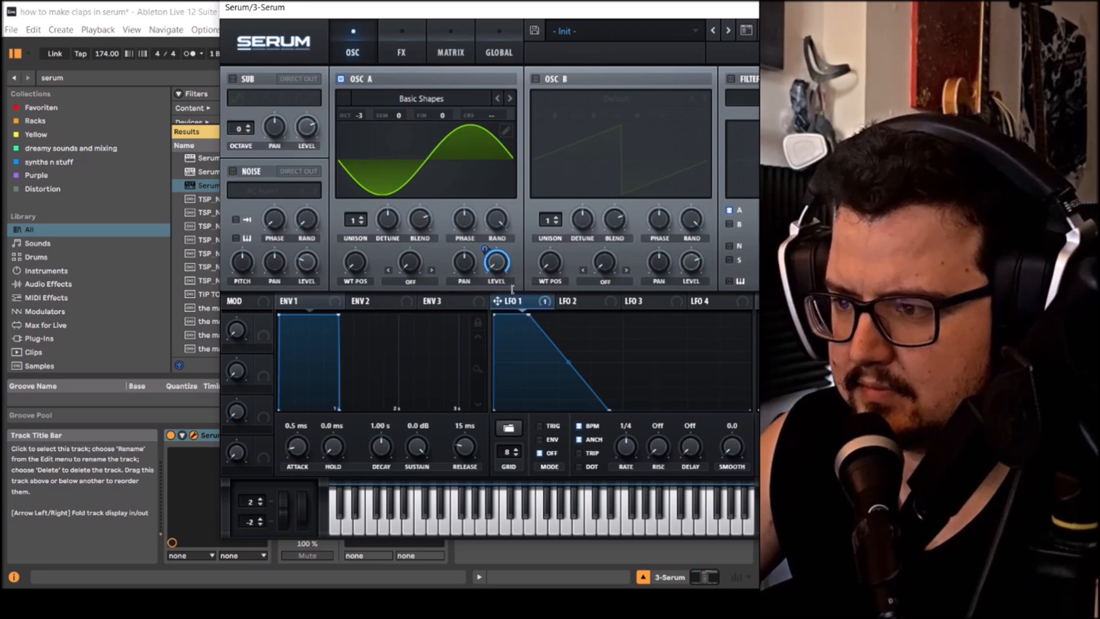
{"action": "left_click_drag", "start_coordinate": [527, 314], "coordinate": [508, 276]}
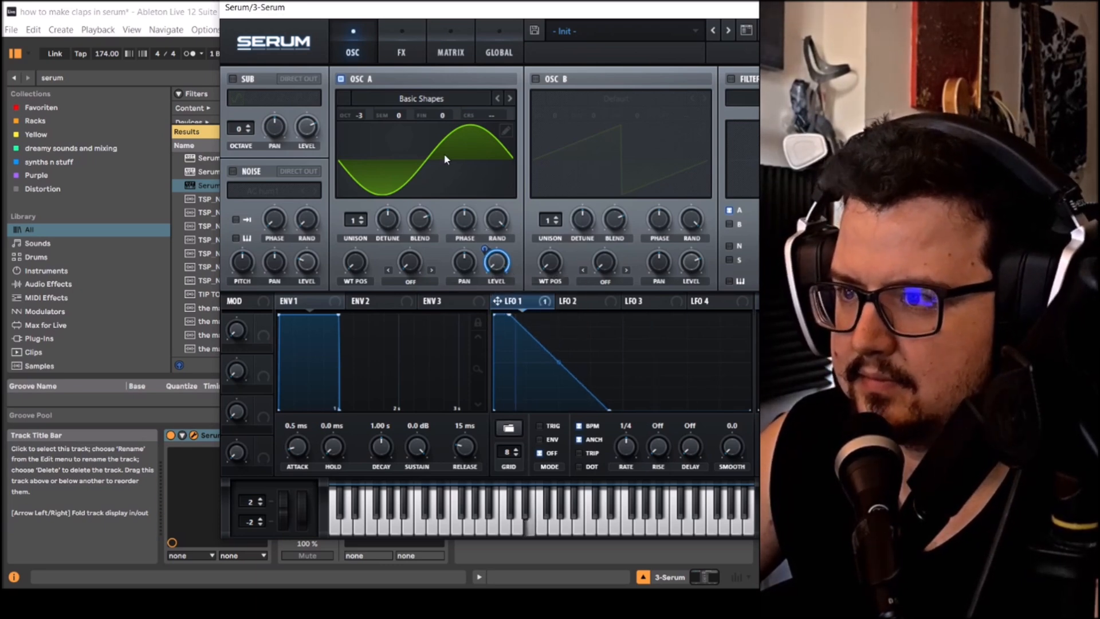
- Add a modulation matrix routing from LFO 2 to the global master tuning with an amount of 18
{"action": "left_click", "coordinate": [400, 53]}
{"action": "left_click", "coordinate": [450, 50]}
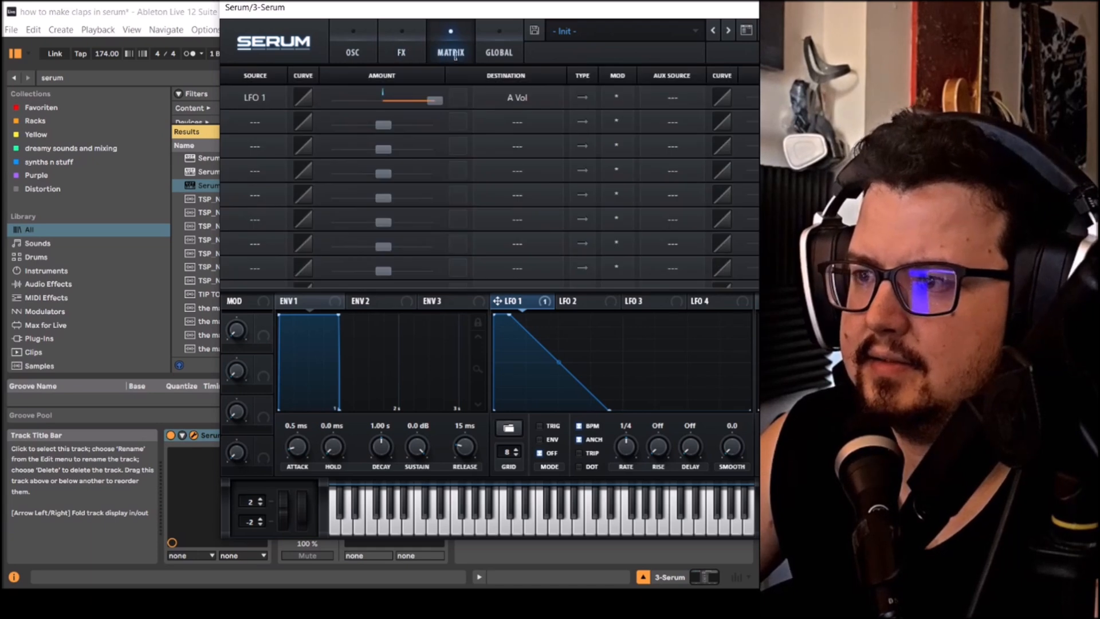
{"action": "left_click", "coordinate": [492, 49]}
{"action": "left_click", "coordinate": [437, 47]}
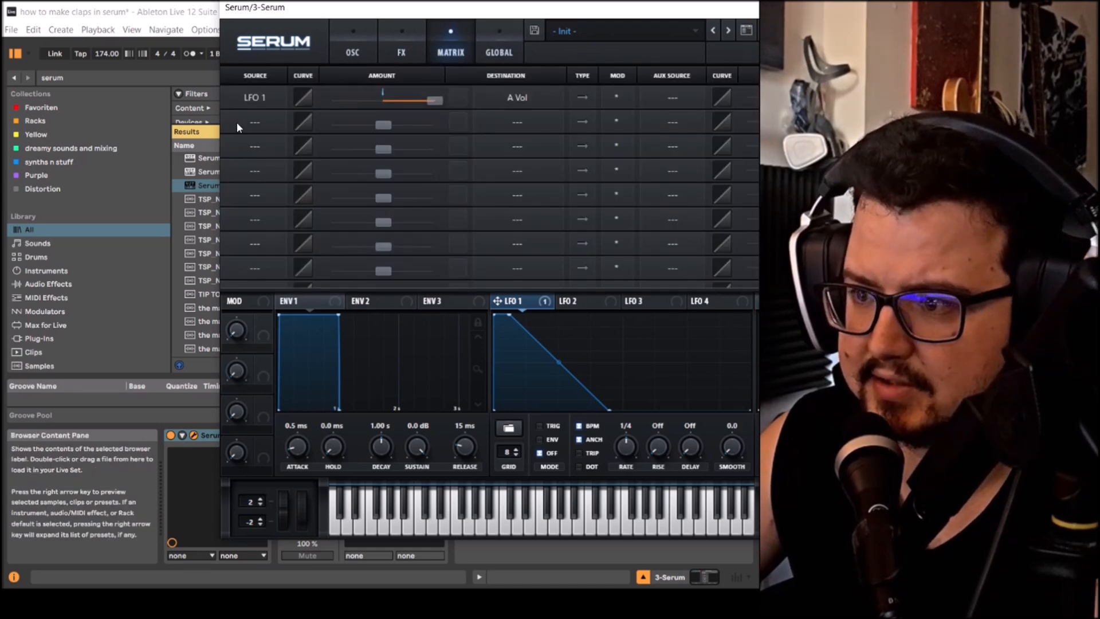
{"action": "left_click", "coordinate": [257, 122]}
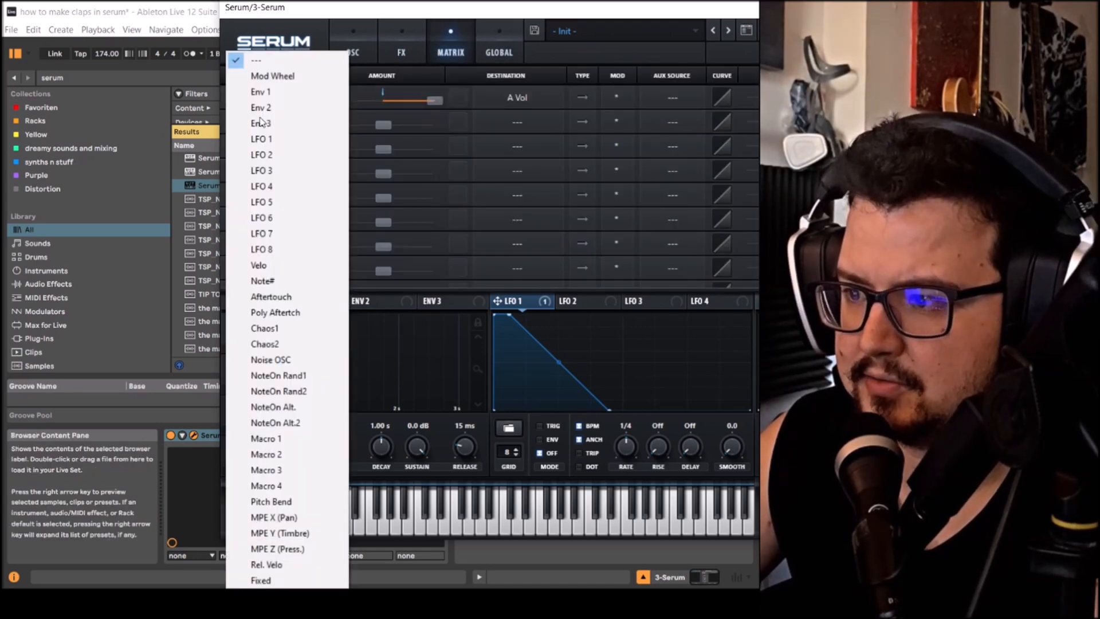
{"action": "left_click", "coordinate": [275, 155]}
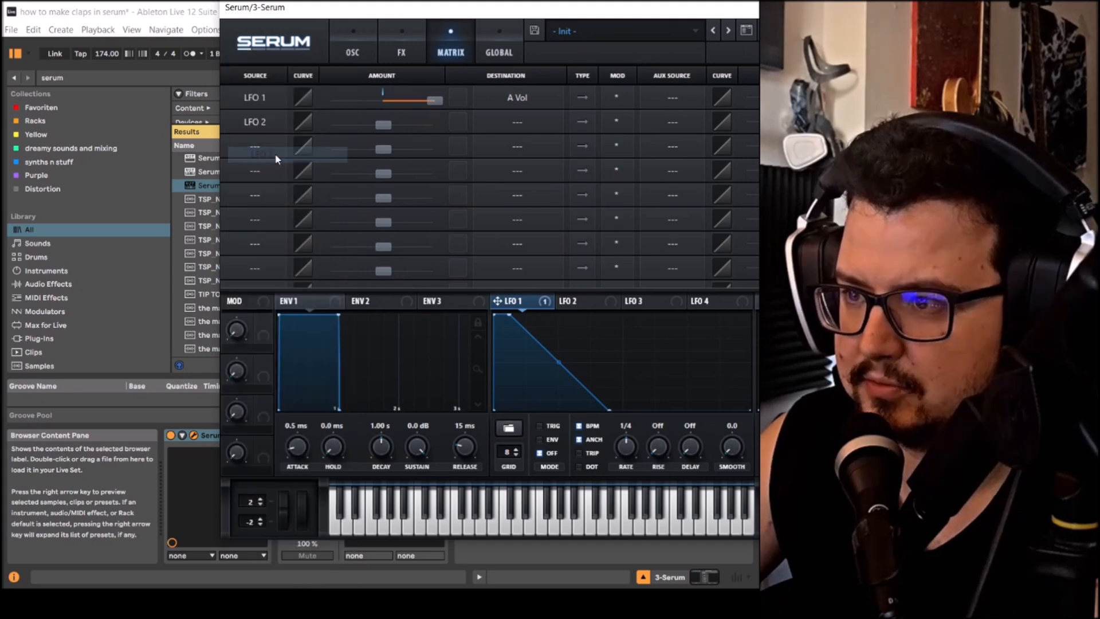
{"action": "left_click", "coordinate": [507, 122]}
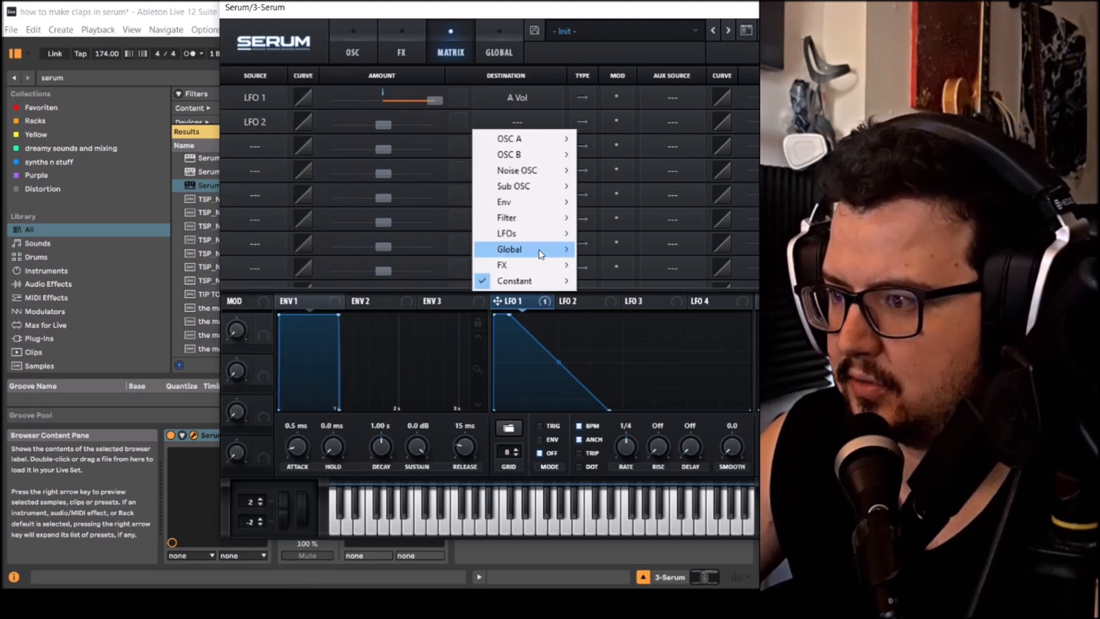
{"action": "mouse_move", "coordinate": [519, 249]}
{"action": "left_click", "coordinate": [628, 250]}
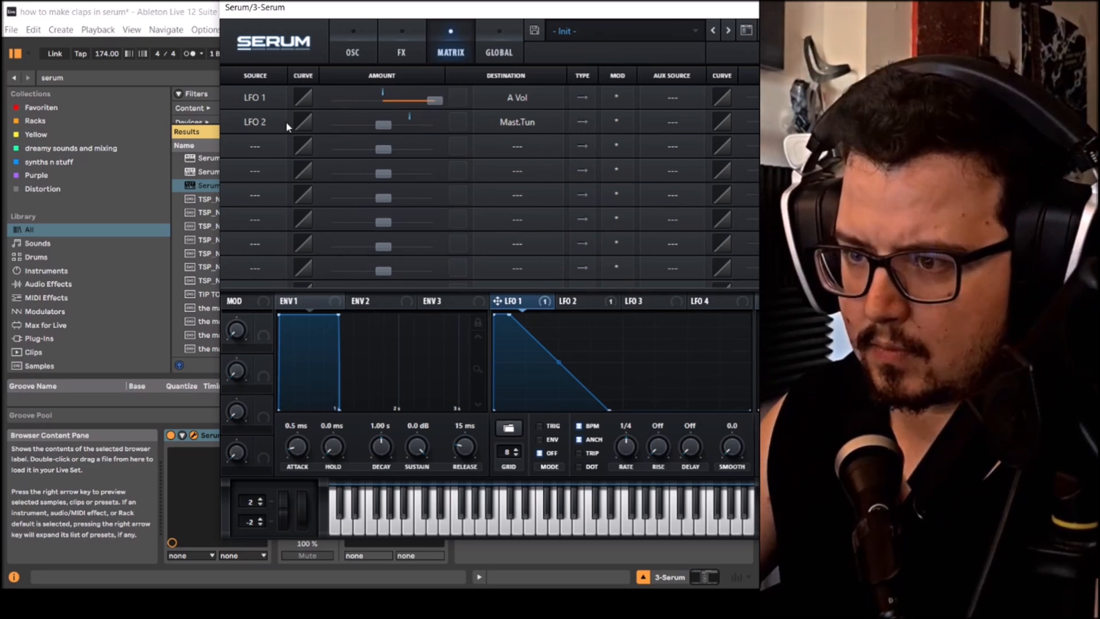
{"action": "left_click_drag", "start_coordinate": [383, 125], "coordinate": [393, 126]}
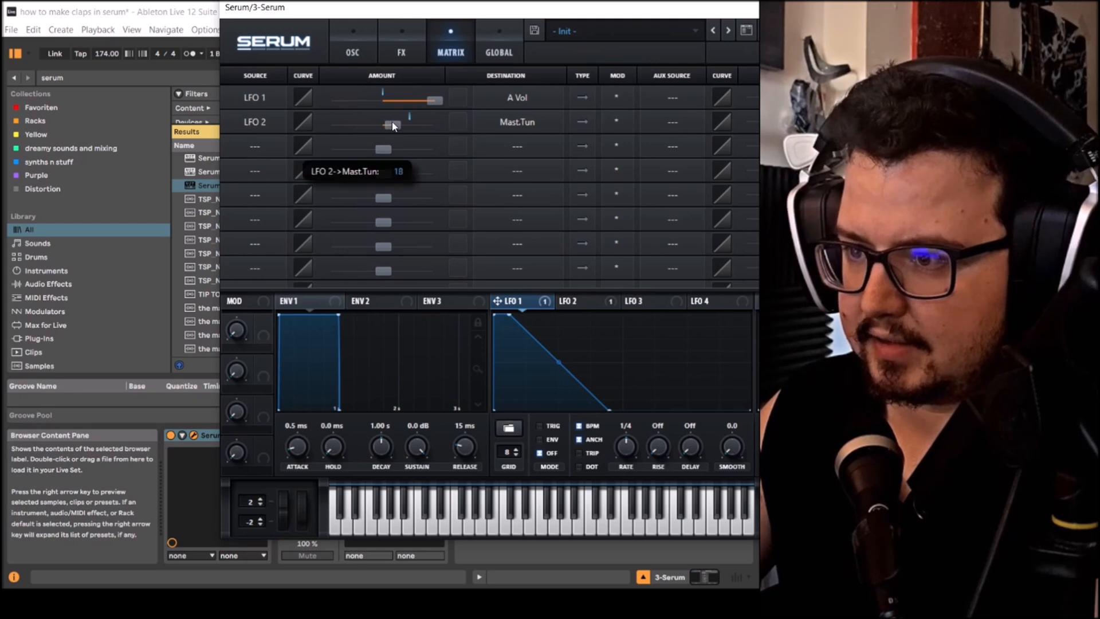
- Reshape LFO 2 to start at full level and fall straight to zero around mid-cycle
{"action": "left_click", "coordinate": [576, 301]}
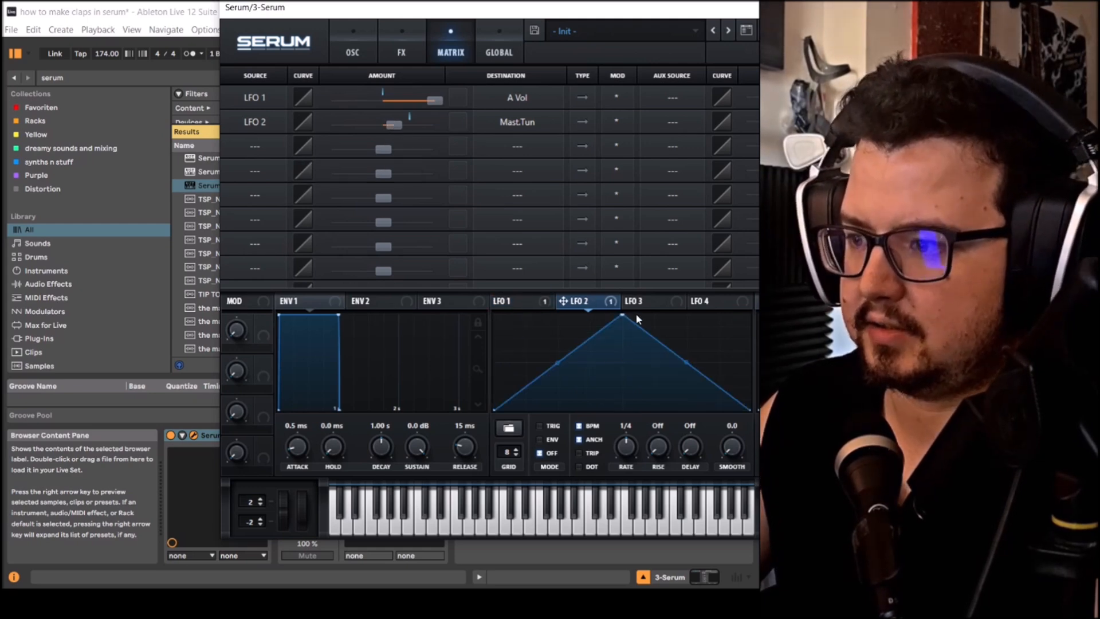
{"action": "left_click_drag", "start_coordinate": [624, 316], "coordinate": [494, 316]}
{"action": "double_click", "coordinate": [717, 398]}
{"action": "left_click_drag", "start_coordinate": [718, 398], "coordinate": [630, 461]}
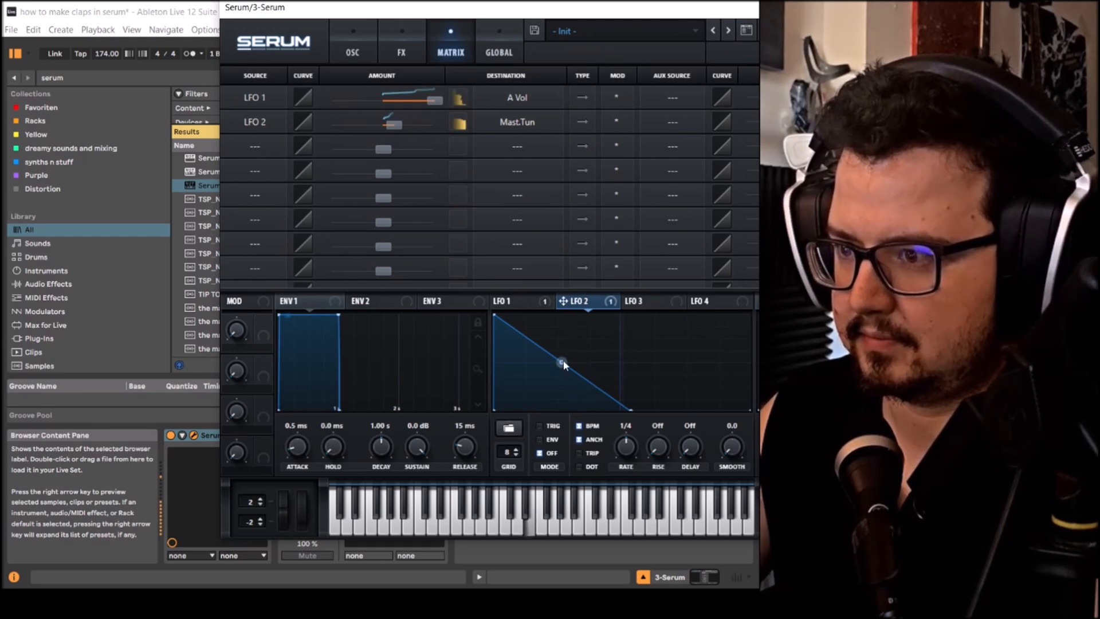
- Bend LFO 2's drop into a steep exponential decay and raise its master tuning amount to about 53
{"action": "left_click_drag", "start_coordinate": [563, 361], "coordinate": [565, 370]}
{"action": "left_click_drag", "start_coordinate": [397, 135], "coordinate": [418, 123]}
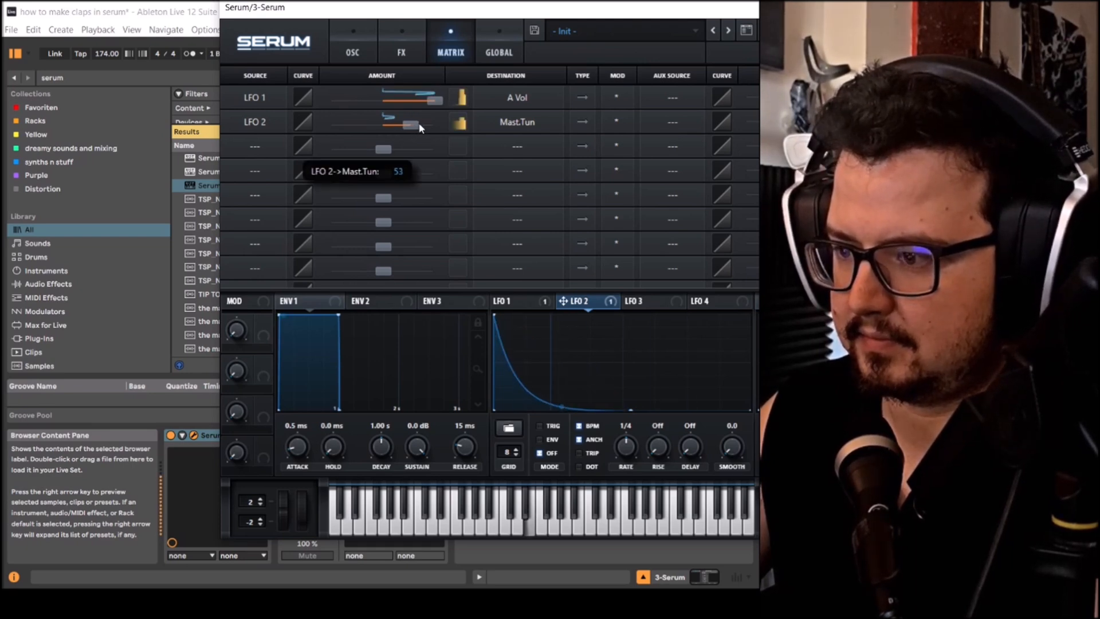
{"action": "left_click_drag", "start_coordinate": [568, 410], "coordinate": [535, 423]}
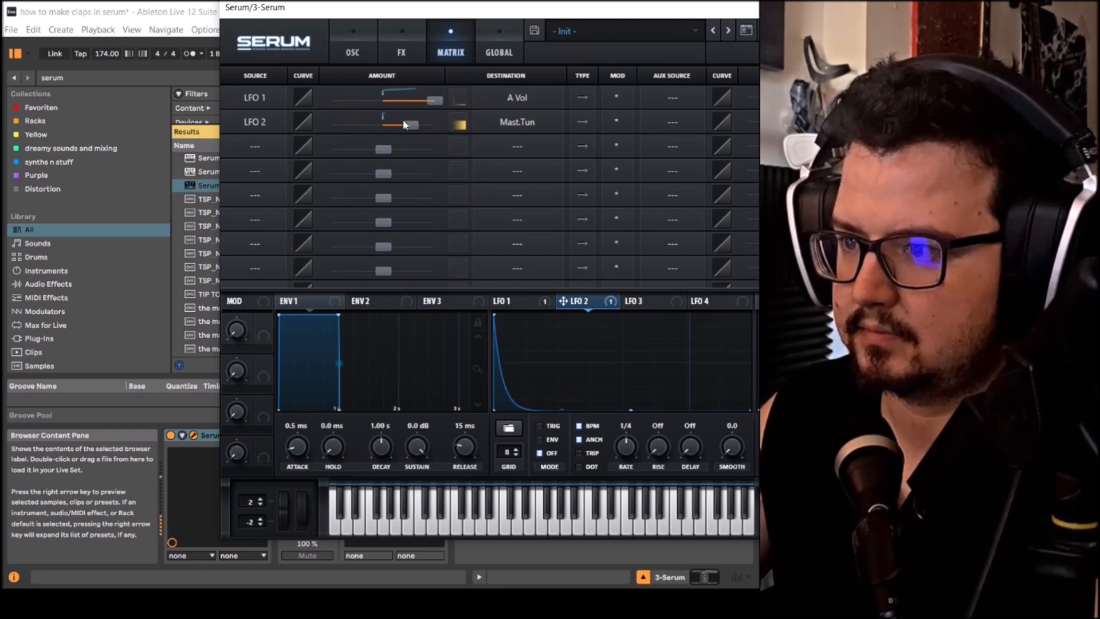
{"action": "left_click_drag", "start_coordinate": [410, 125], "coordinate": [405, 126]}
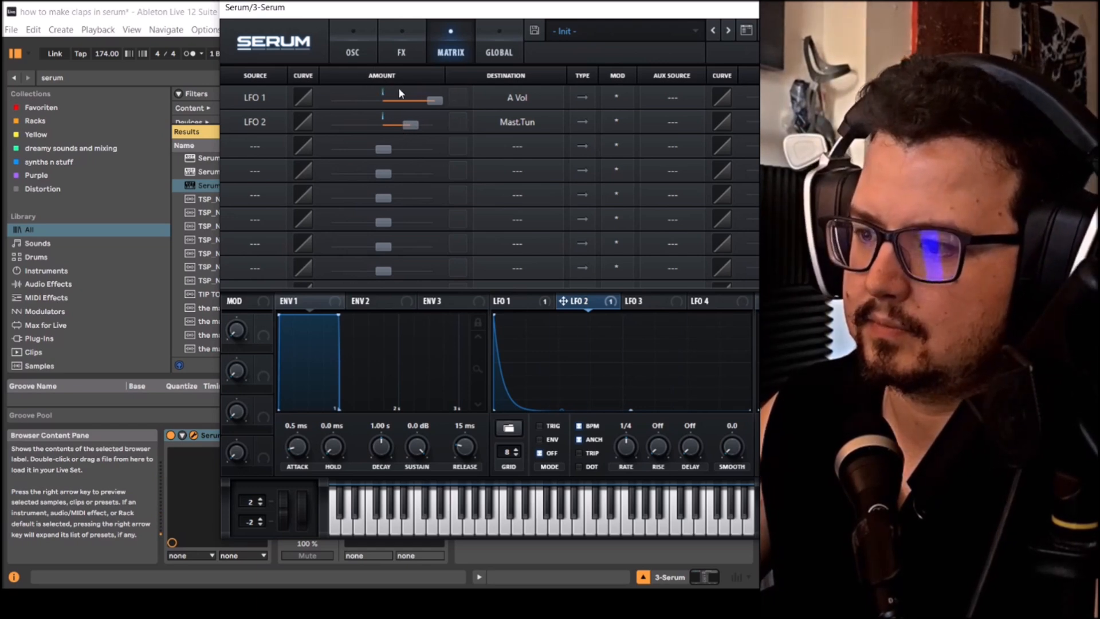
- Assign Macro 1 to LFO 1's rate and set the macro to about 29%
{"action": "left_click", "coordinate": [525, 301]}
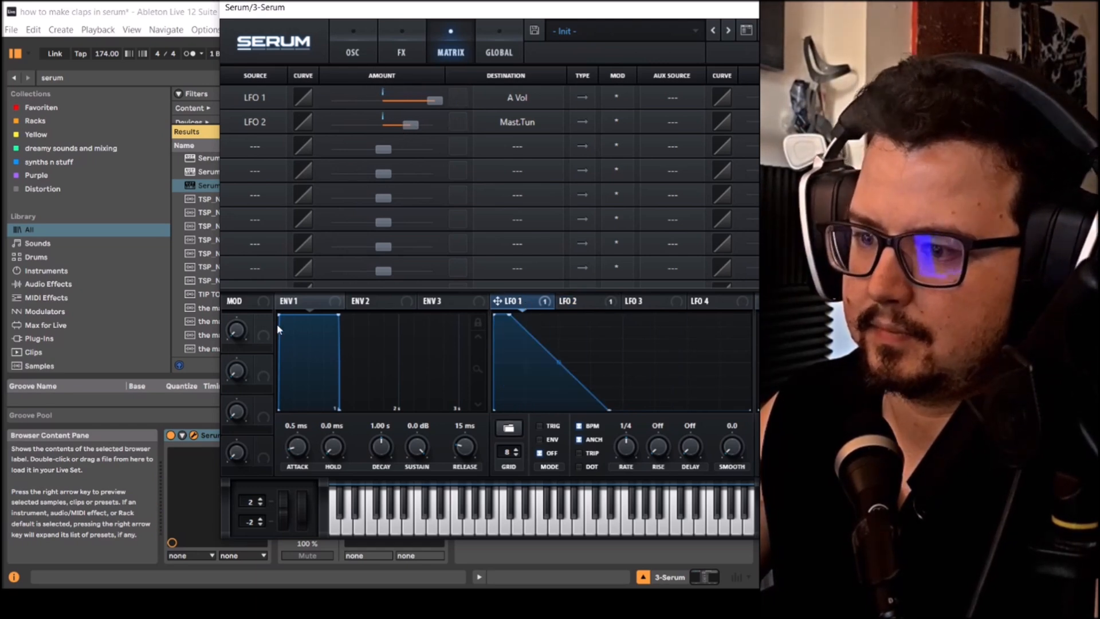
{"action": "left_click_drag", "start_coordinate": [264, 322], "coordinate": [467, 384]}
{"action": "left_click_drag", "start_coordinate": [619, 442], "coordinate": [616, 430]}
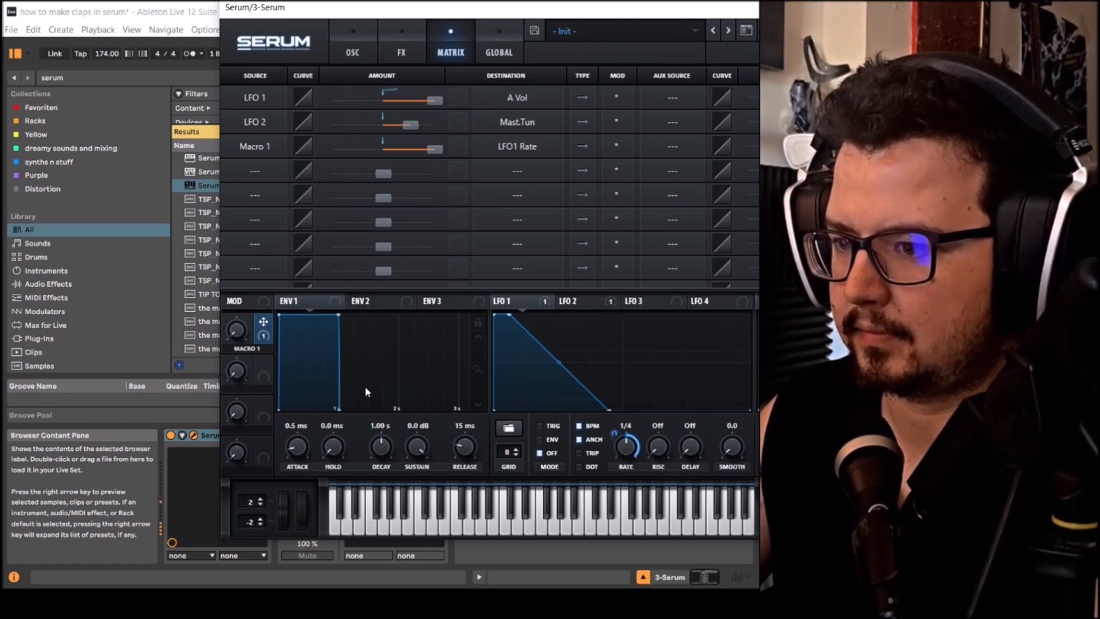
{"action": "mouse_move", "coordinate": [249, 342]}
{"action": "left_mouse_down"}
{"action": "mouse_move", "coordinate": [240, 235]}
{"action": "mouse_move", "coordinate": [250, 325]}
{"action": "mouse_move", "coordinate": [250, 311]}
{"action": "left_mouse_up"}
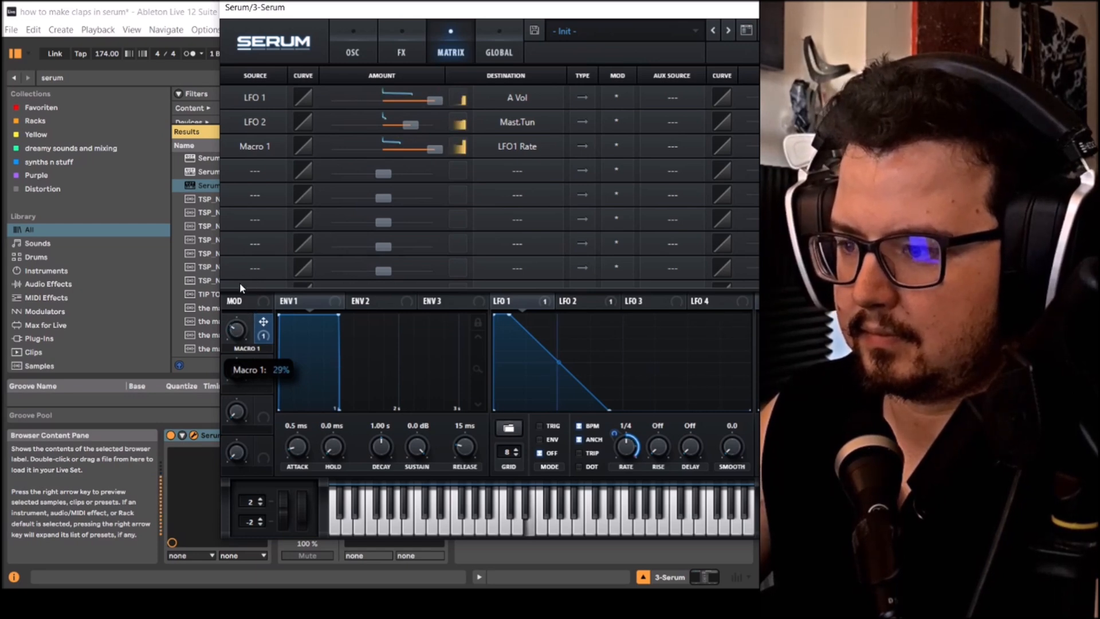
- Return to the oscillator settings and set oscillator A's octave to -2
{"action": "left_click", "coordinate": [351, 35]}
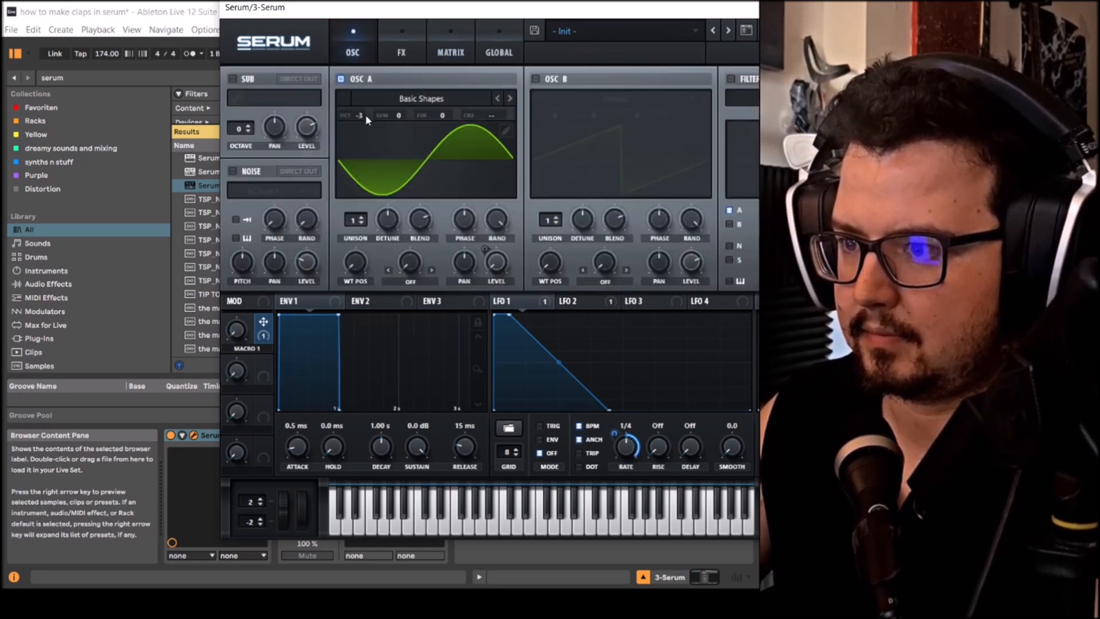
{"action": "left_click_drag", "start_coordinate": [366, 115], "coordinate": [366, 98]}
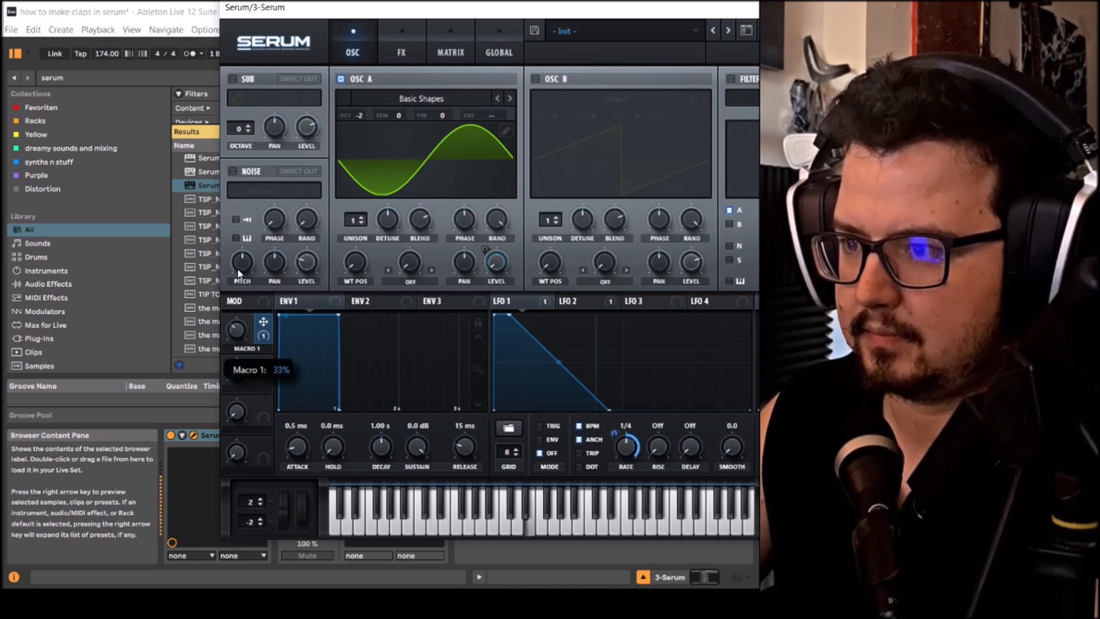
- Set oscillator A's octave to -4 and remove all modulators from LFO 1's rate
{"action": "left_click_drag", "start_coordinate": [358, 117], "coordinate": [360, 163]}
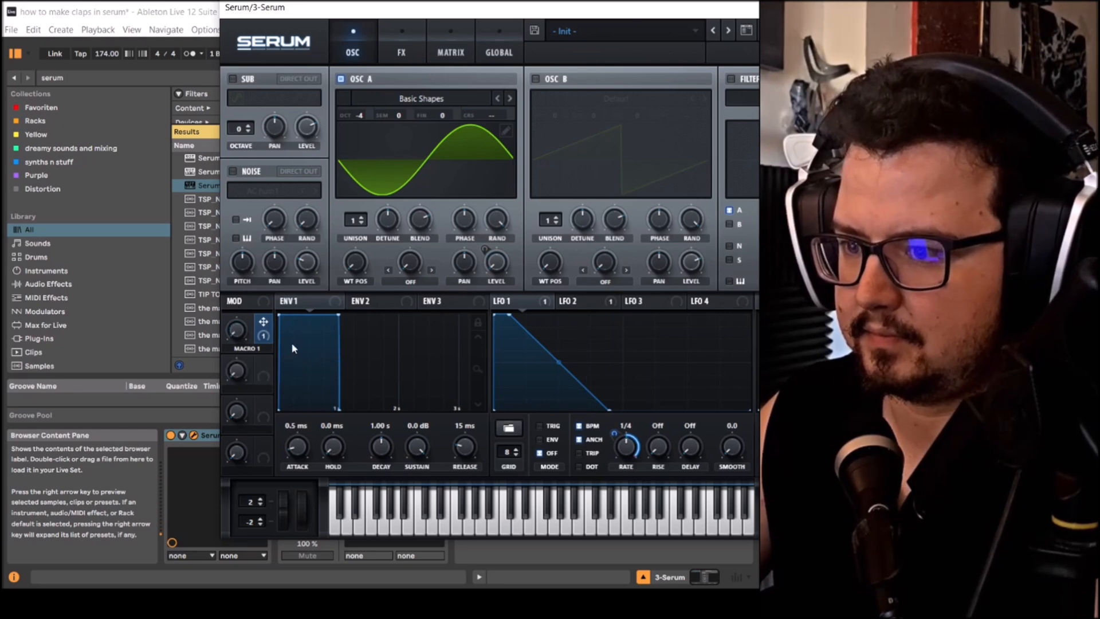
{"action": "right_click", "coordinate": [627, 447]}
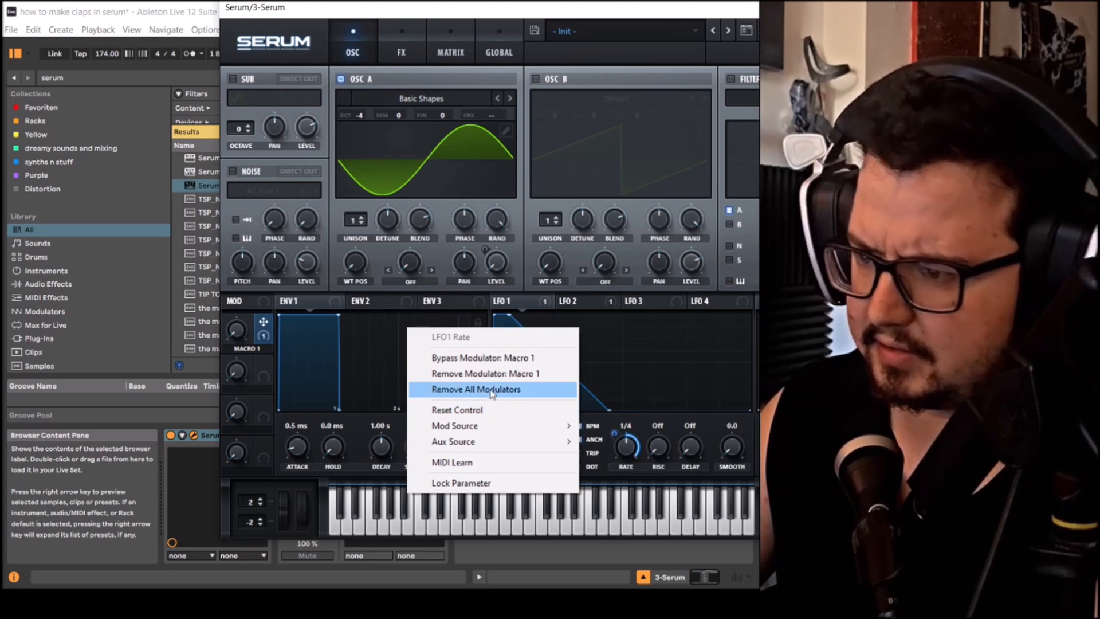
{"action": "left_click", "coordinate": [490, 389]}
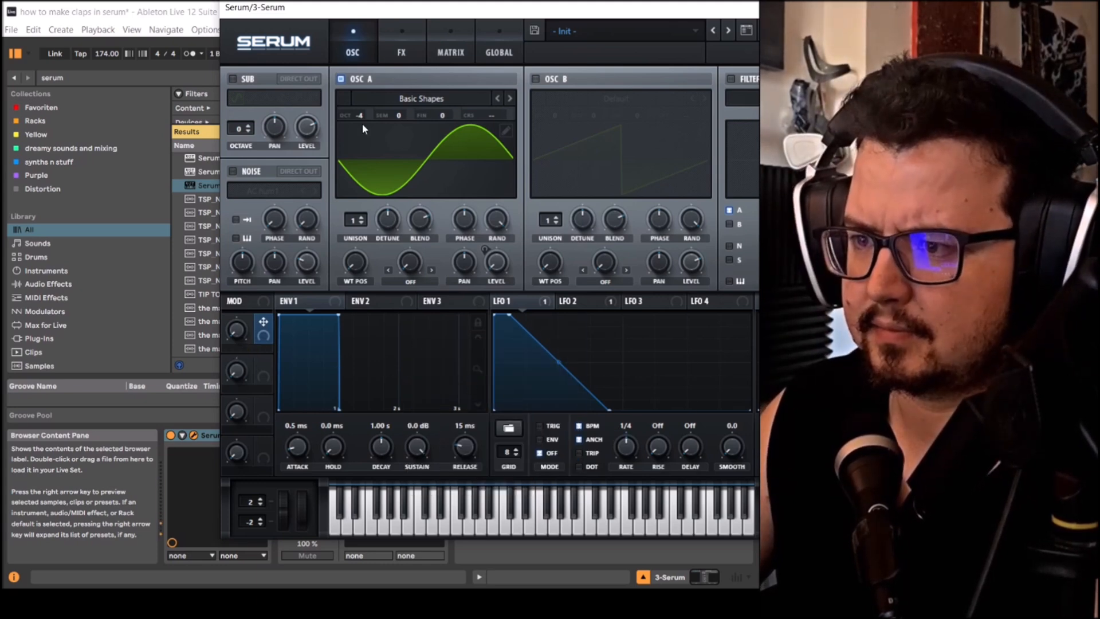
{"action": "mouse_move", "coordinate": [361, 112]}
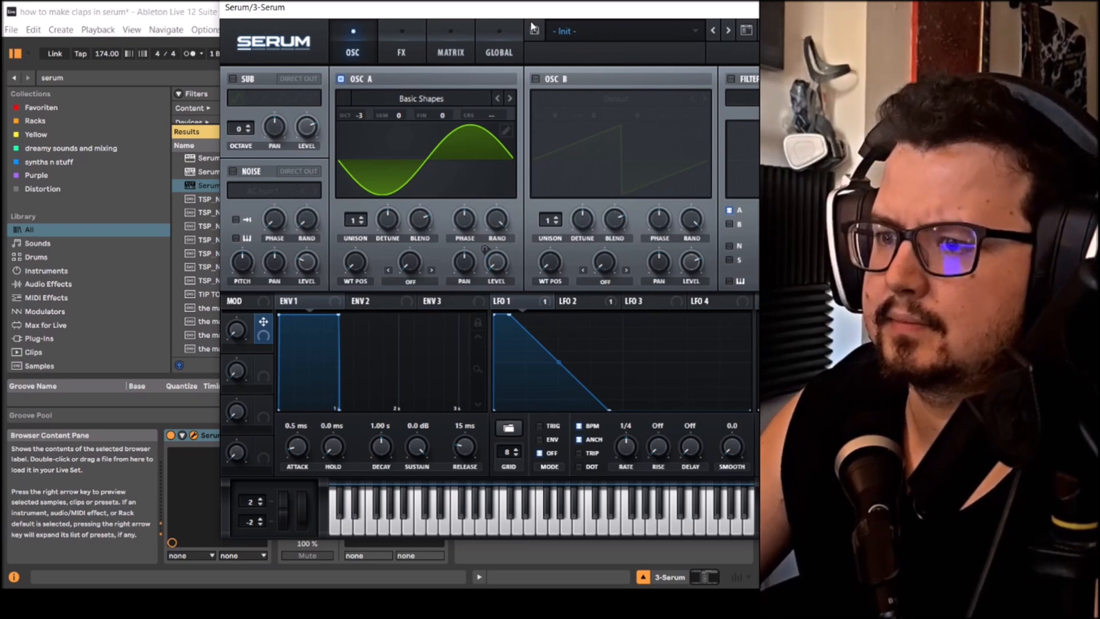
{"action": "left_click_drag", "start_coordinate": [363, 112], "coordinate": [367, 128]}
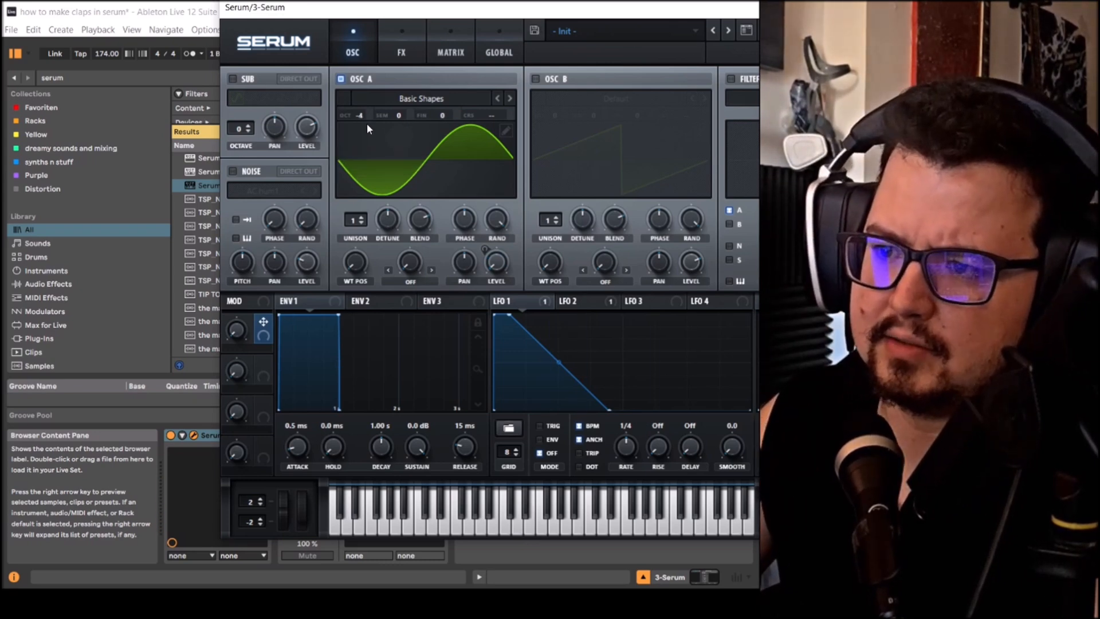
- Enable the noise oscillator, with its level modulated by LFO 3 from a base of 0%
{"action": "left_click", "coordinate": [233, 170]}
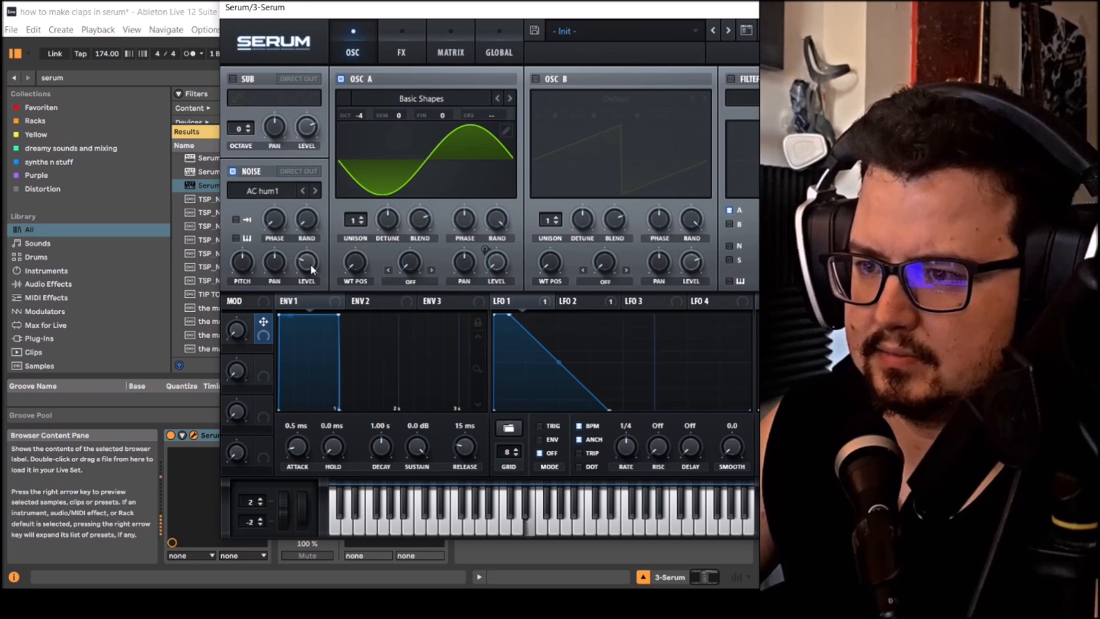
{"action": "left_click_drag", "start_coordinate": [311, 265], "coordinate": [311, 236]}
{"action": "left_click", "coordinate": [642, 301]}
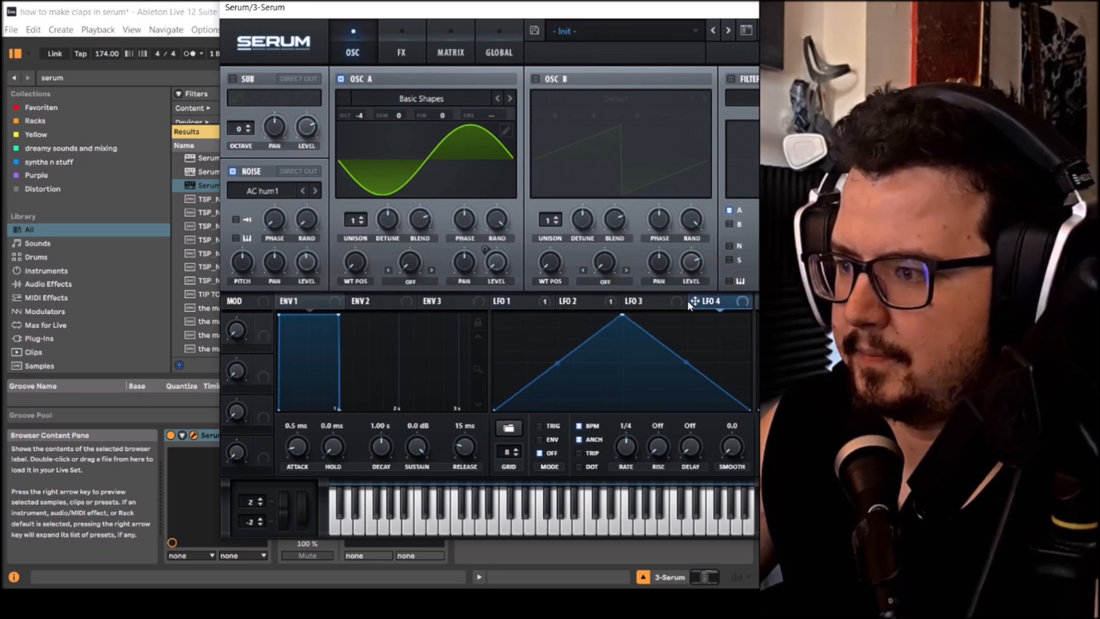
{"action": "left_click_drag", "start_coordinate": [317, 266], "coordinate": [308, 262]}
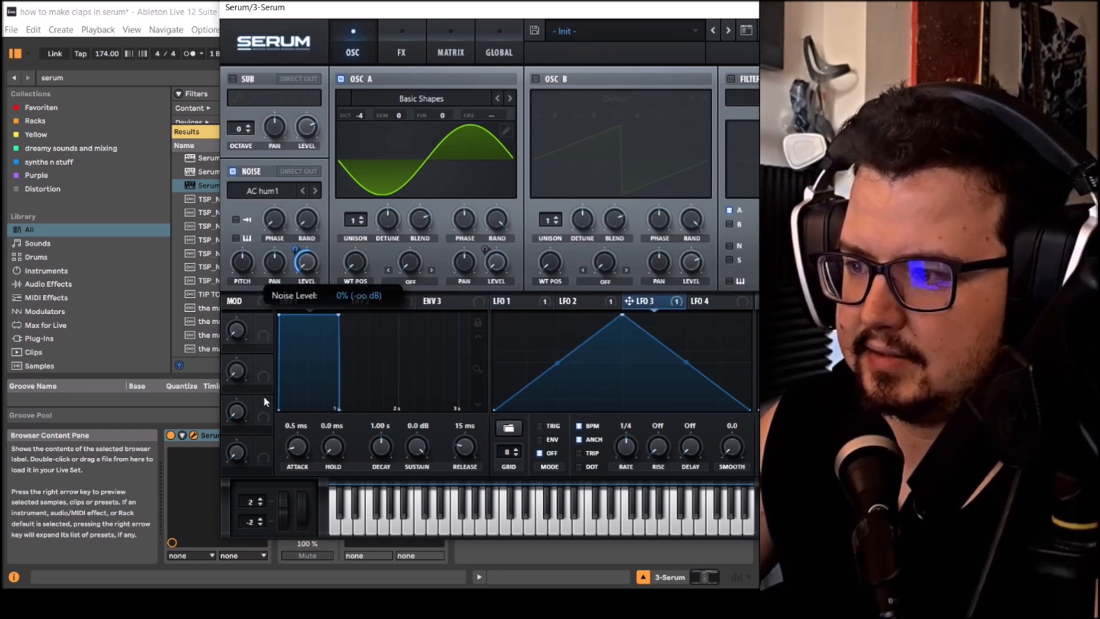
- Shape LFO 3 with an early peak and a gently curved decay, and switch the noise sample to ARP pink
{"action": "left_click_drag", "start_coordinate": [623, 315], "coordinate": [511, 294]}
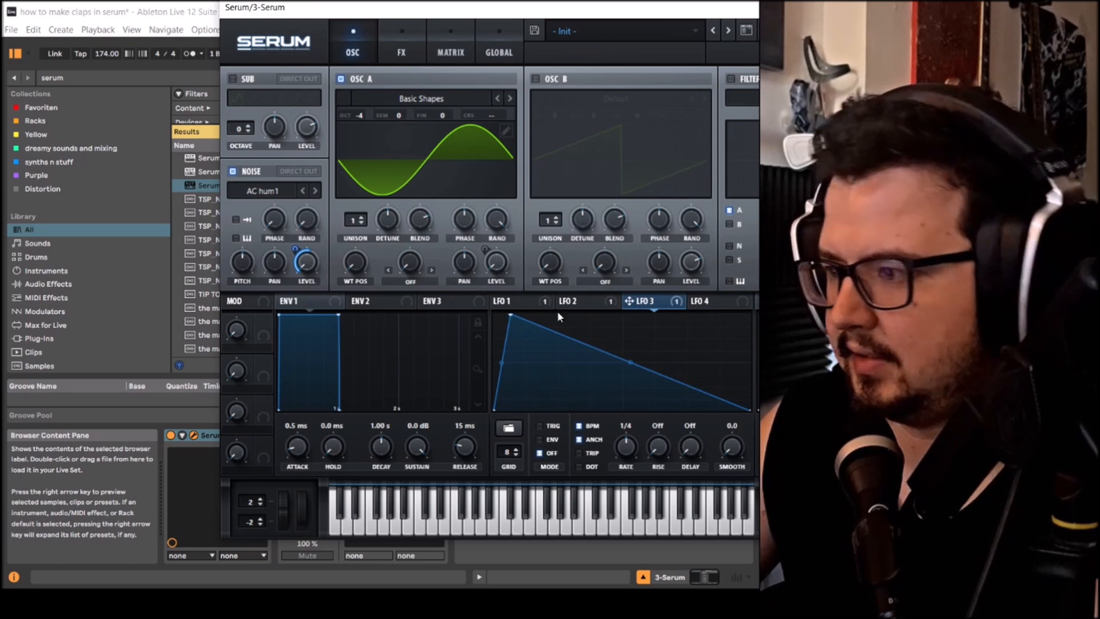
{"action": "left_click_drag", "start_coordinate": [630, 363], "coordinate": [632, 370]}
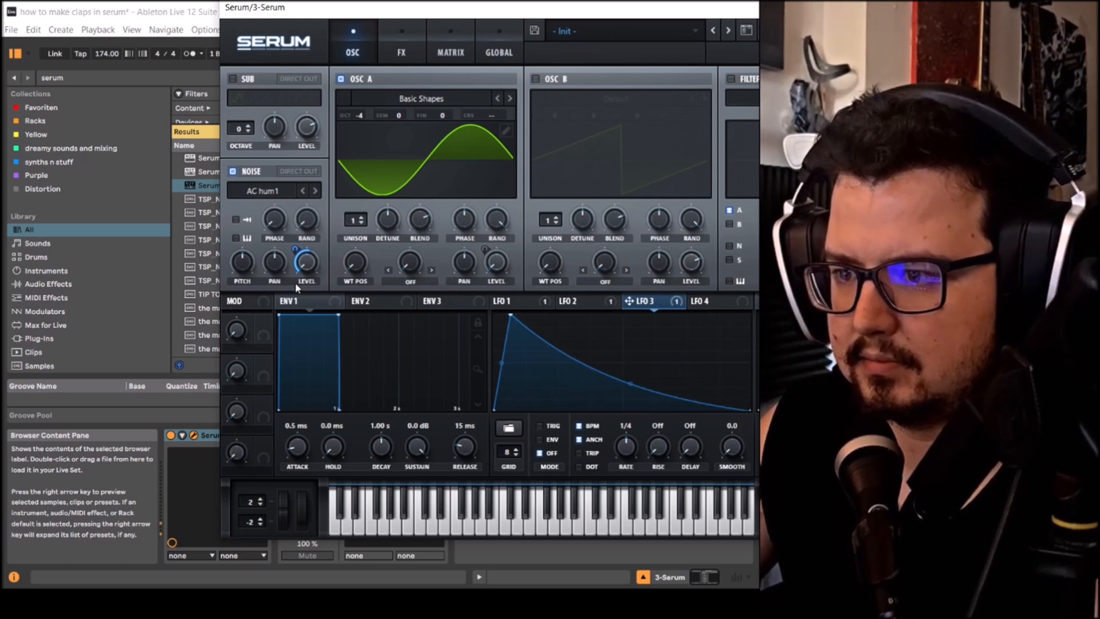
{"action": "left_click", "coordinate": [315, 191]}
{"action": "left_click", "coordinate": [315, 191]}
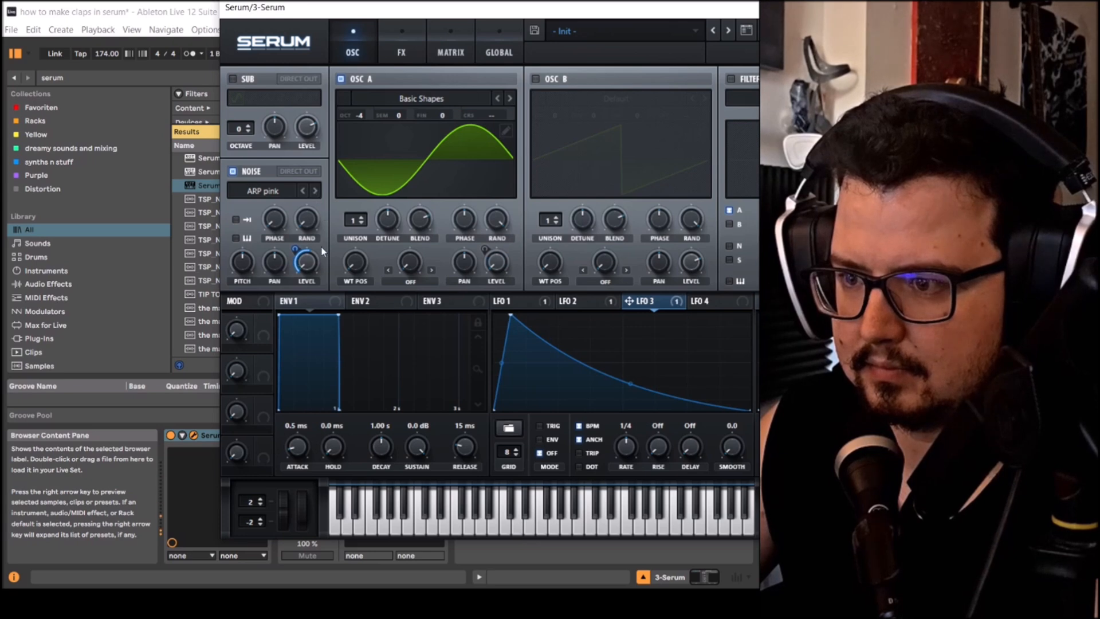
{"action": "left_click_drag", "start_coordinate": [631, 385], "coordinate": [631, 385]}
- Enable the oscillator filter and choose another filter type for it
{"action": "left_click", "coordinate": [731, 79]}
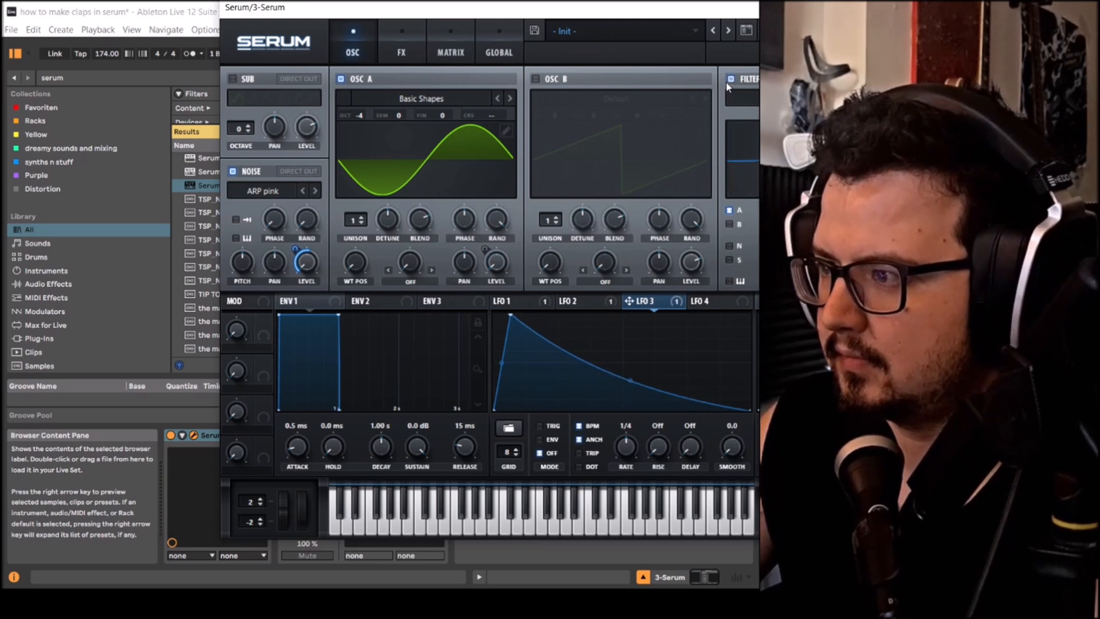
{"action": "left_click", "coordinate": [742, 97]}
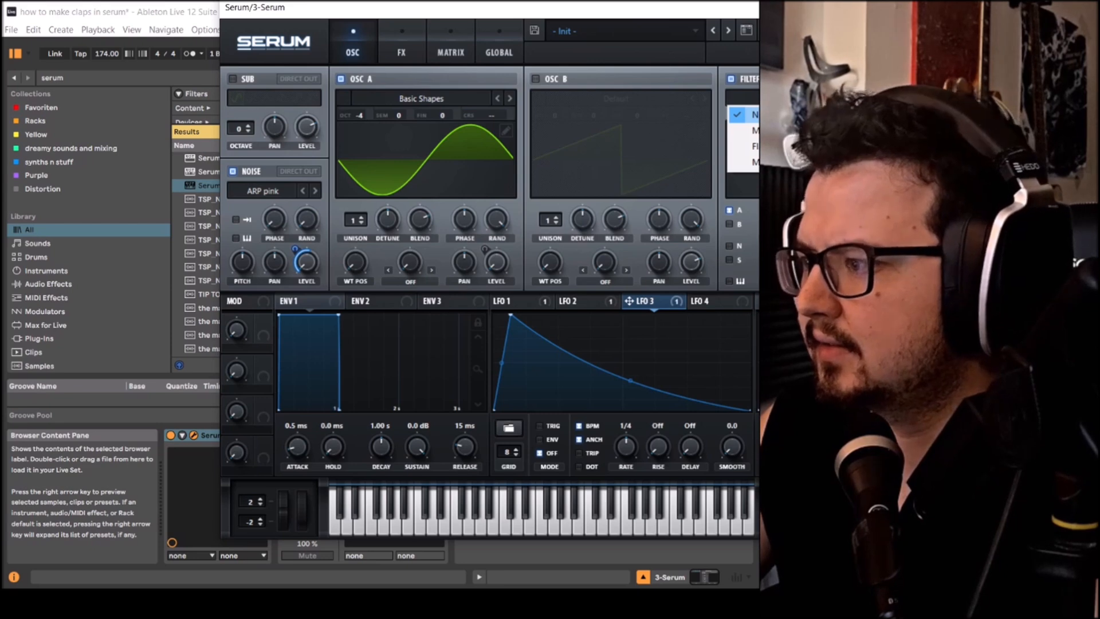
{"action": "left_click", "coordinate": [831, 131]}
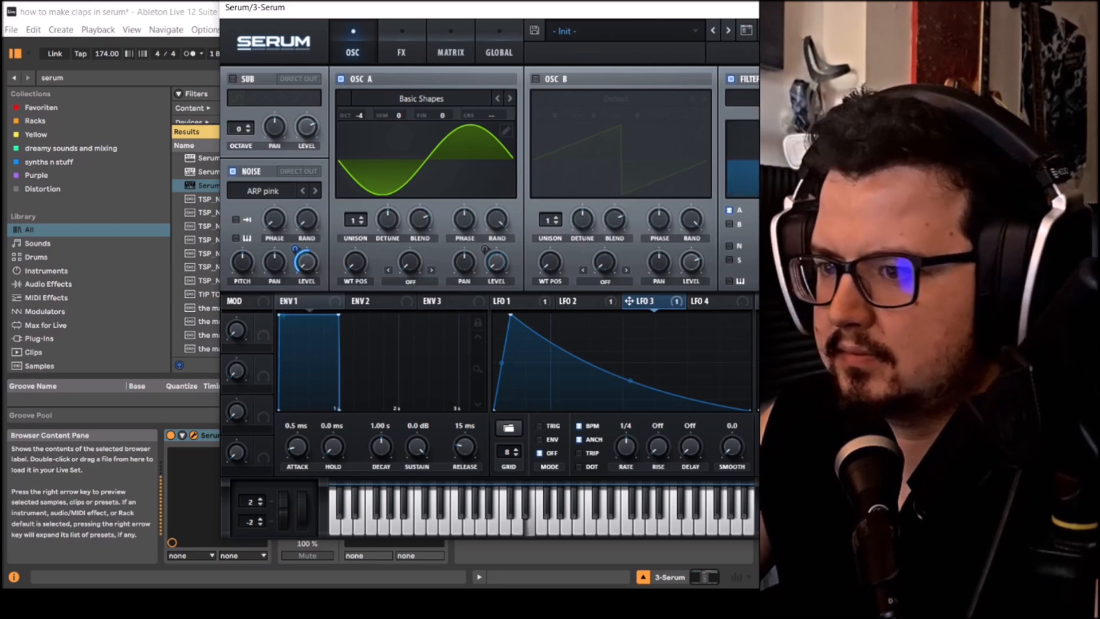
- Bend LFO 3's initial rise into a concave curve and slightly reduce LFO 2's modulation amount on master tuning
{"action": "left_click_drag", "start_coordinate": [502, 362], "coordinate": [514, 380]}
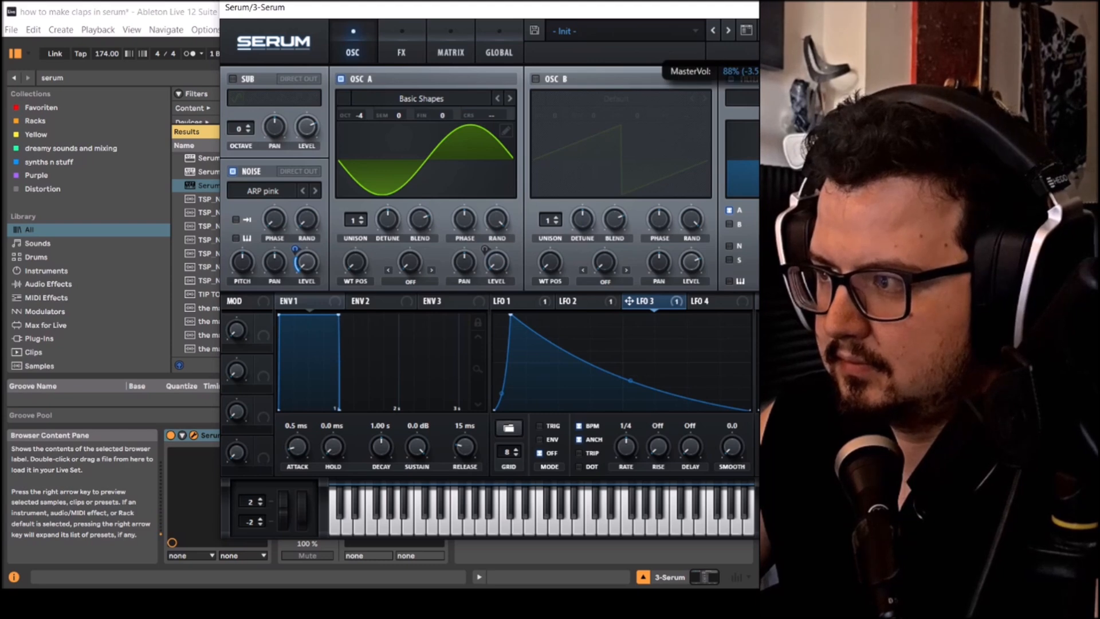
{"action": "left_click", "coordinate": [439, 44]}
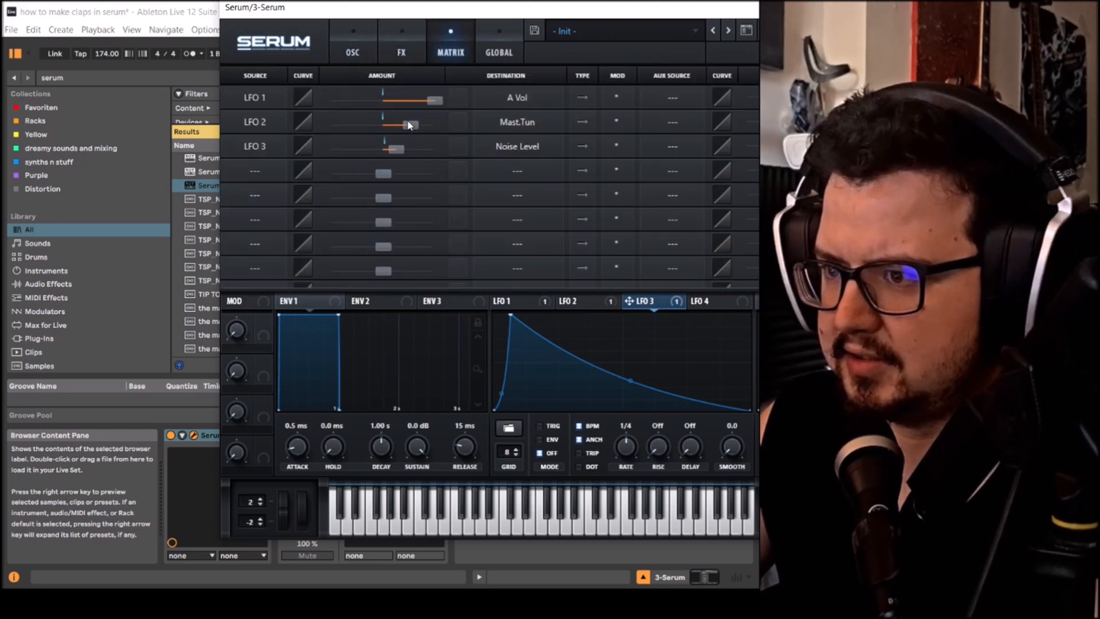
{"action": "left_click_drag", "start_coordinate": [409, 125], "coordinate": [399, 120]}
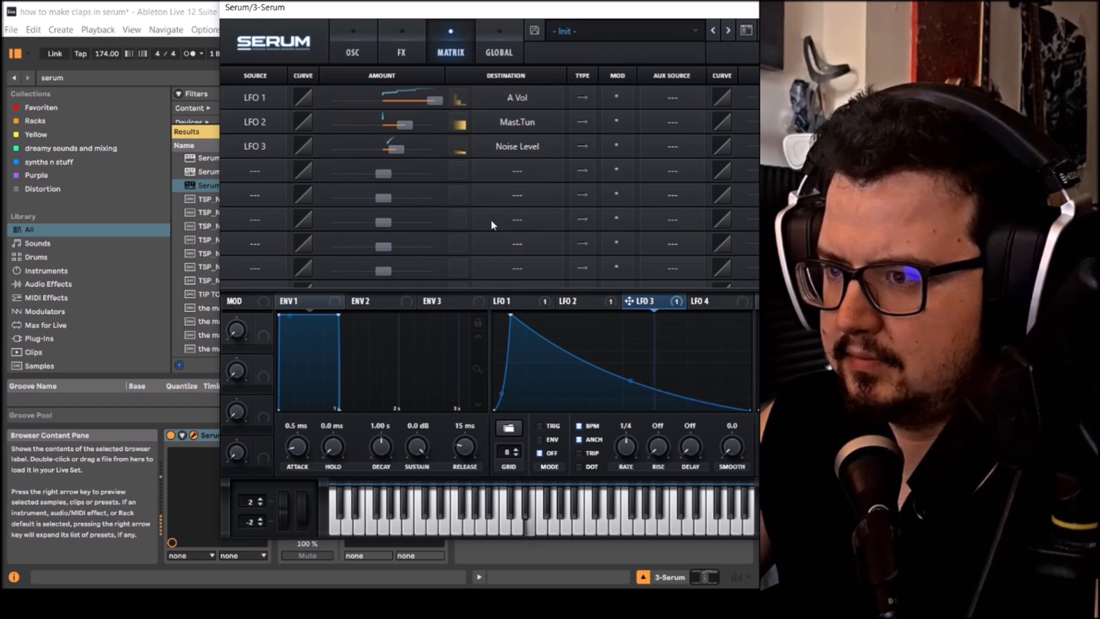
{"action": "left_click", "coordinate": [352, 51]}
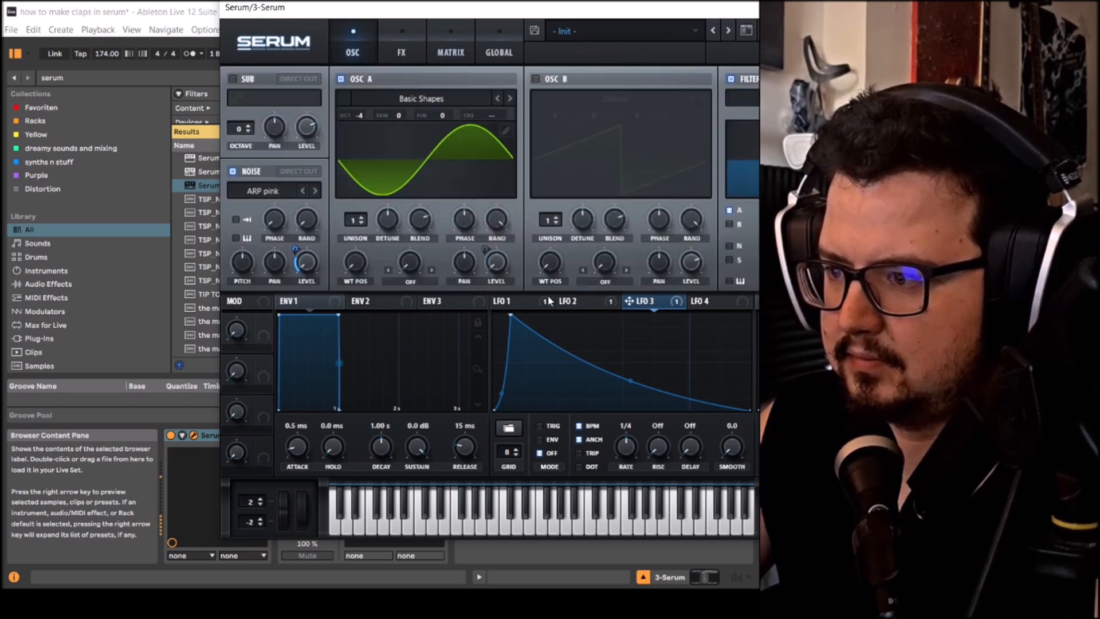
- Check the shapes of LFO 1 and LFO 2, and slightly raise LFO 3's modulation amount on the noise level
{"action": "left_click", "coordinate": [485, 251]}
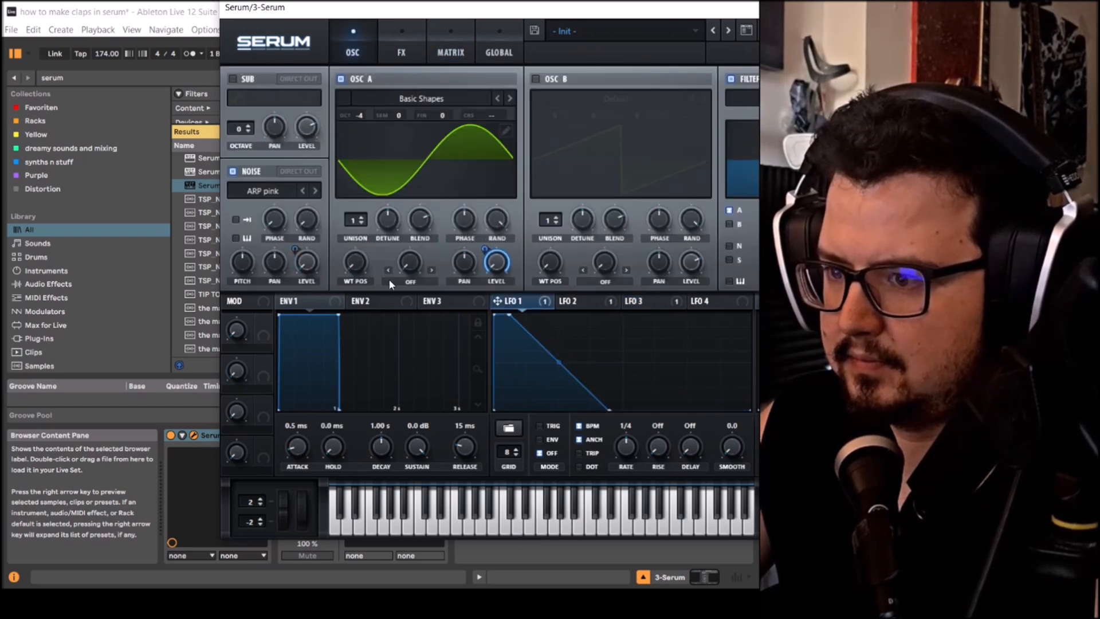
{"action": "left_click", "coordinate": [578, 301]}
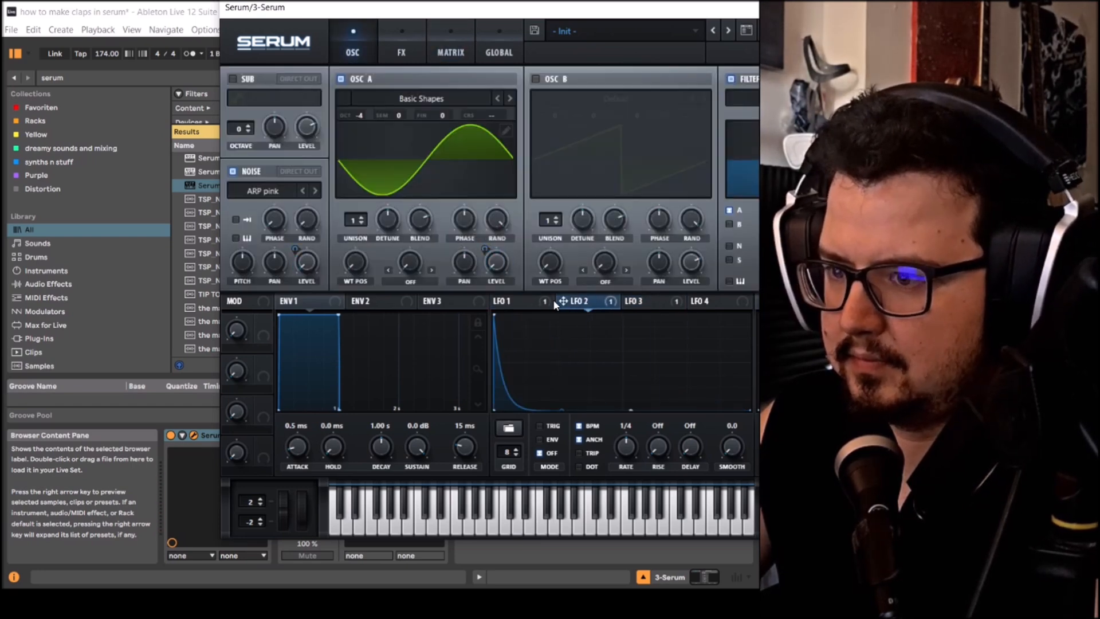
{"action": "left_click", "coordinate": [636, 302]}
{"action": "mouse_move", "coordinate": [300, 247]}
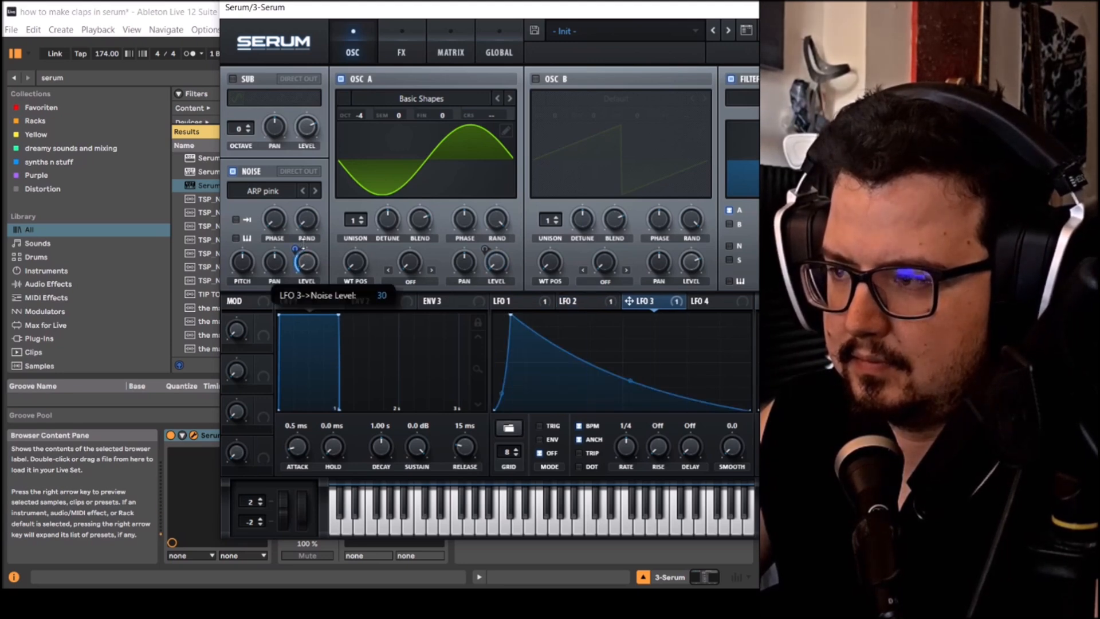
{"action": "left_click_drag", "start_coordinate": [303, 238], "coordinate": [303, 228]}
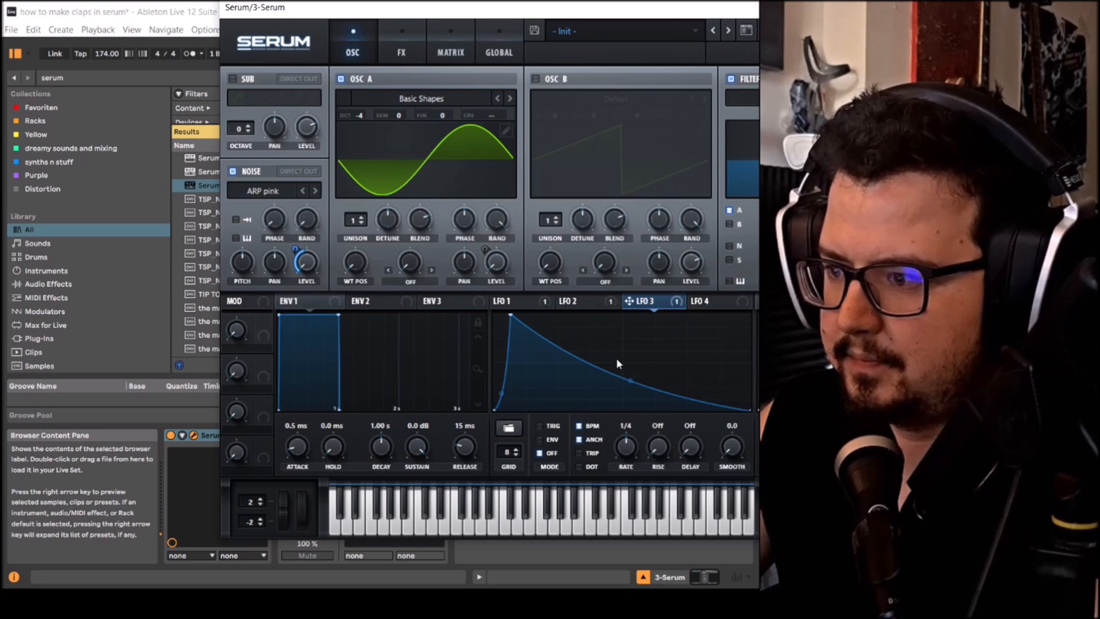
- Bend LFO 3's decay into a steep exponential fall that flattens near zero past mid-cycle, keeping the peak at full level
{"action": "left_click_drag", "start_coordinate": [630, 381], "coordinate": [630, 393]}
{"action": "left_click_drag", "start_coordinate": [510, 316], "coordinate": [510, 281]}
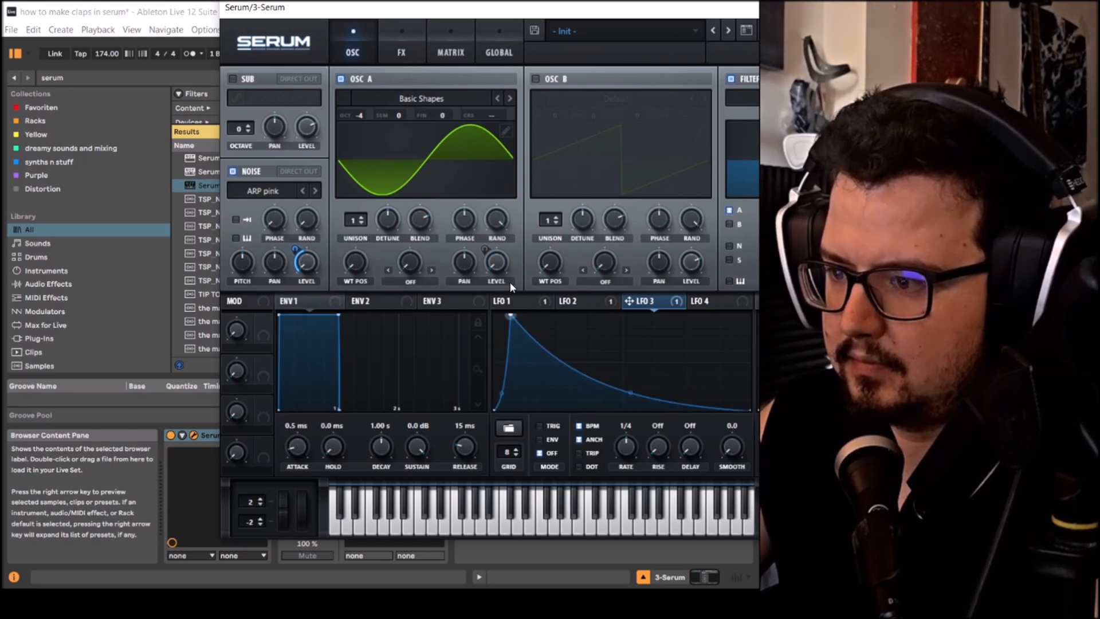
{"action": "mouse_move", "coordinate": [617, 394]}
{"action": "left_mouse_down"}
{"action": "mouse_move", "coordinate": [654, 404]}
{"action": "mouse_move", "coordinate": [629, 405]}
{"action": "left_mouse_up"}
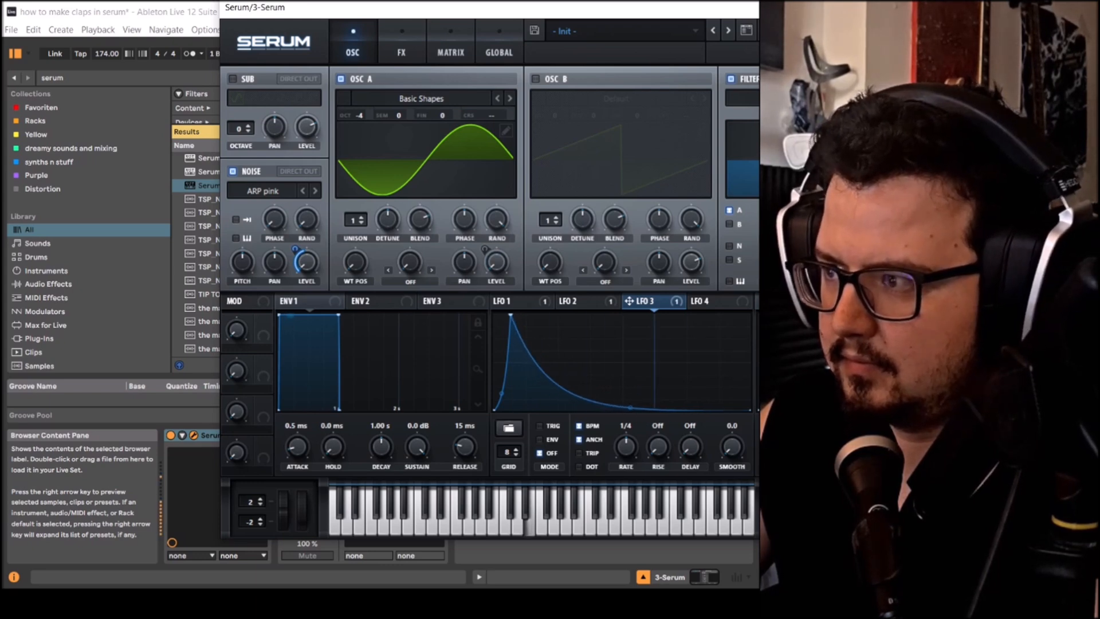
- Add a compressor effect in multiband mode with its threshold at about -8.4 dB
{"action": "mouse_move", "coordinate": [825, 45]}
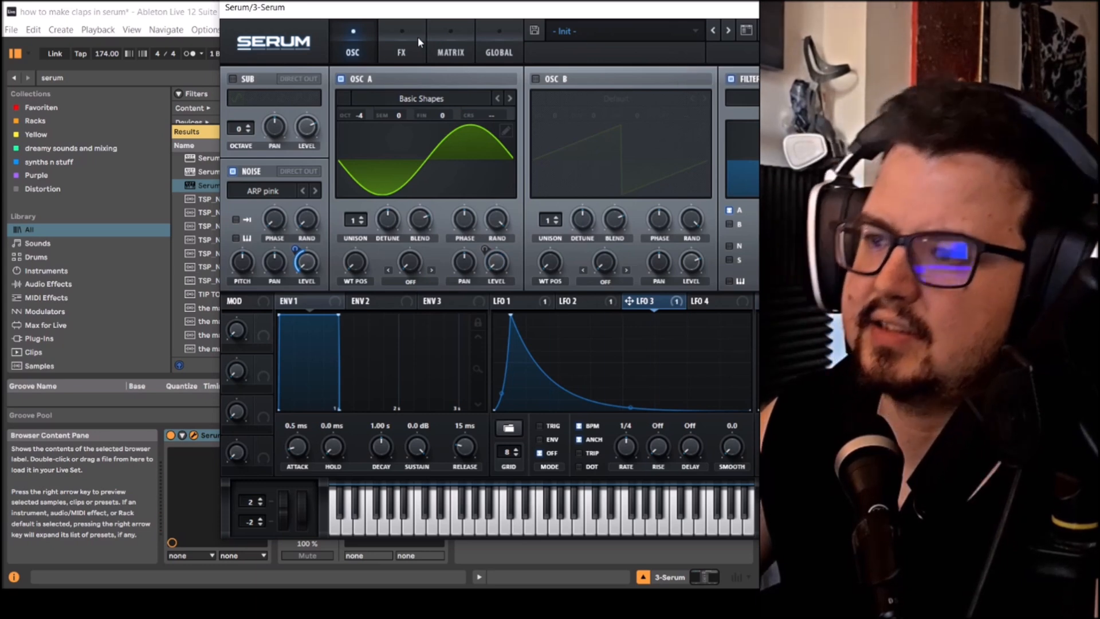
{"action": "left_click", "coordinate": [417, 37]}
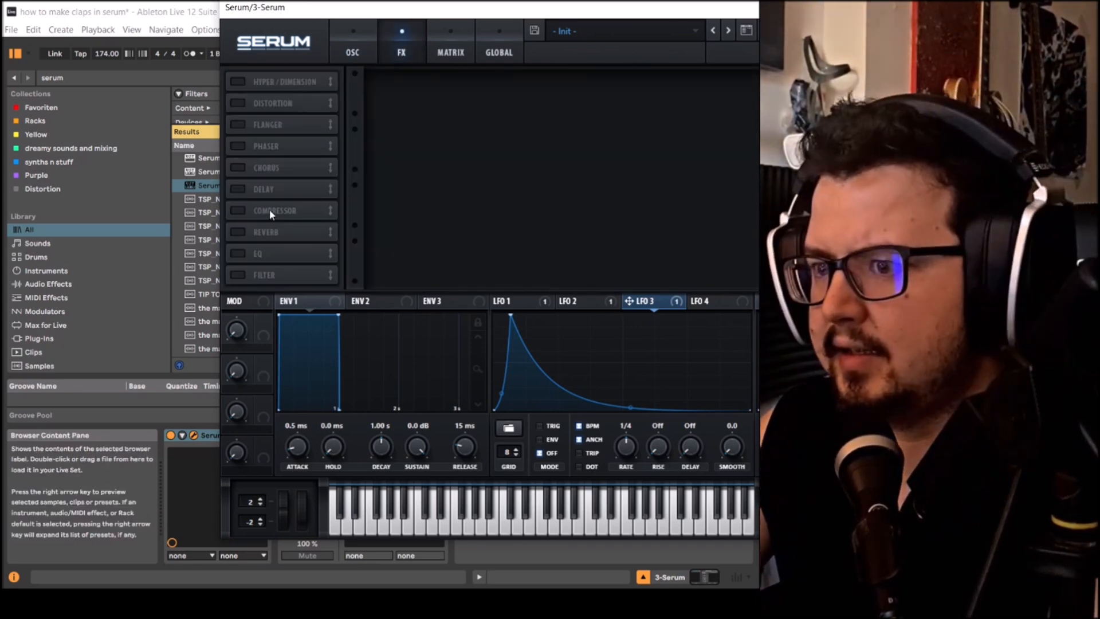
{"action": "left_click", "coordinate": [240, 210]}
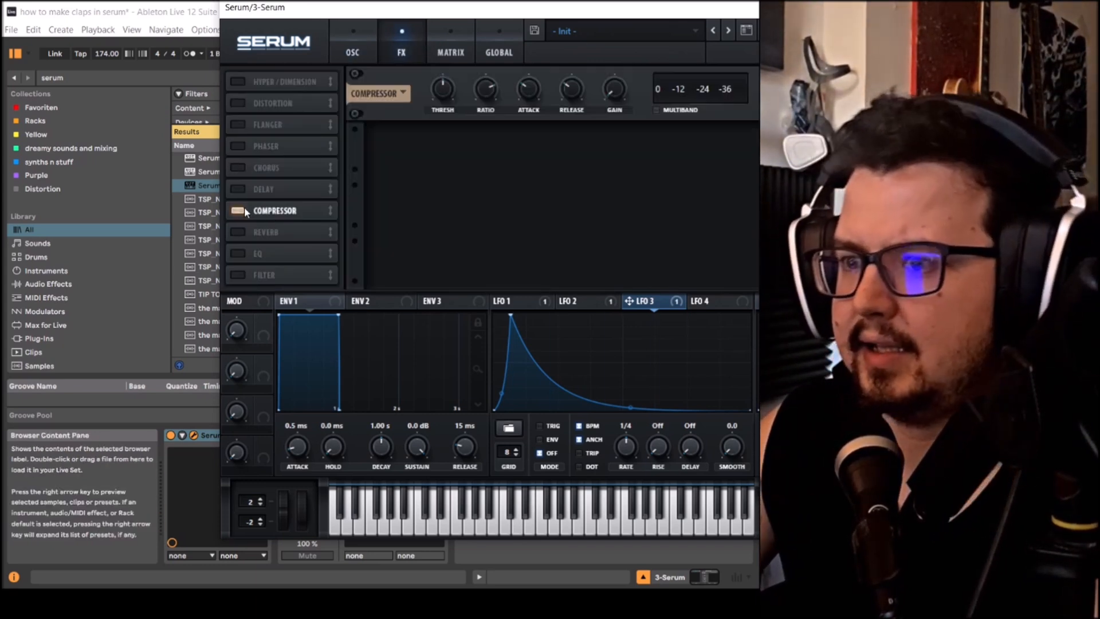
{"action": "left_click", "coordinate": [656, 111]}
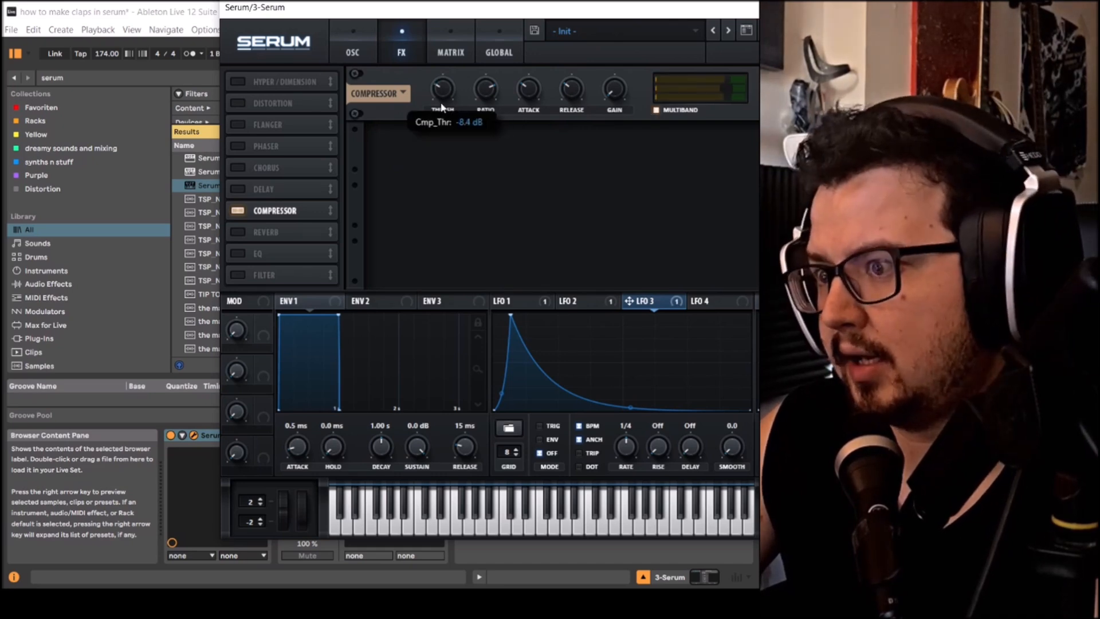
- Return to the oscillator settings and lower LFO 3's modulation amount on the noise level
{"action": "left_click", "coordinate": [353, 53]}
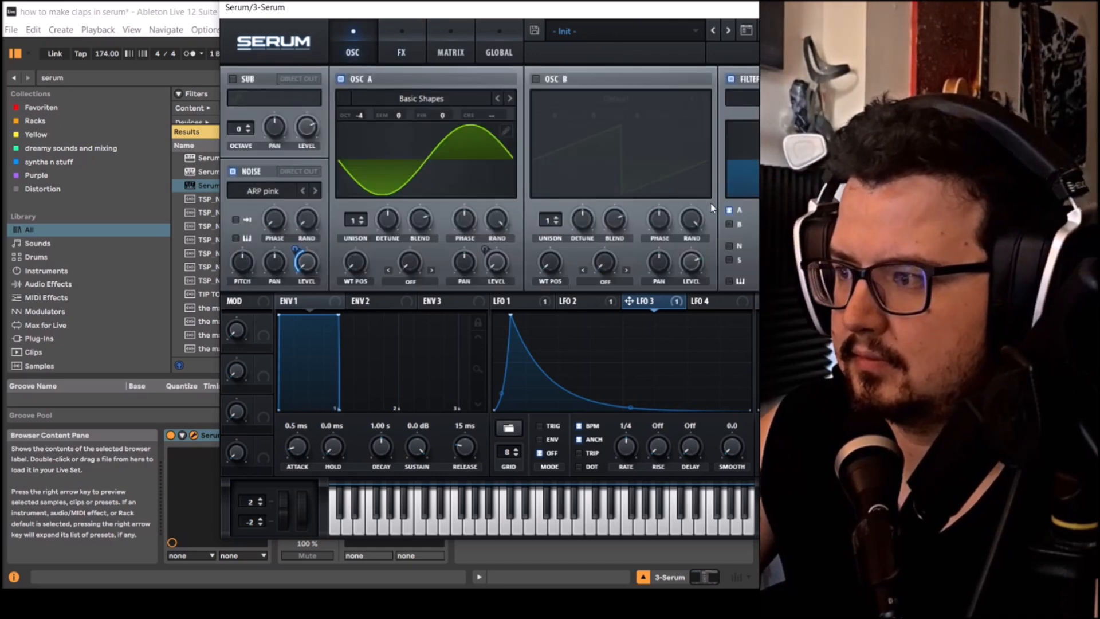
{"action": "left_click_drag", "start_coordinate": [293, 252], "coordinate": [295, 266]}
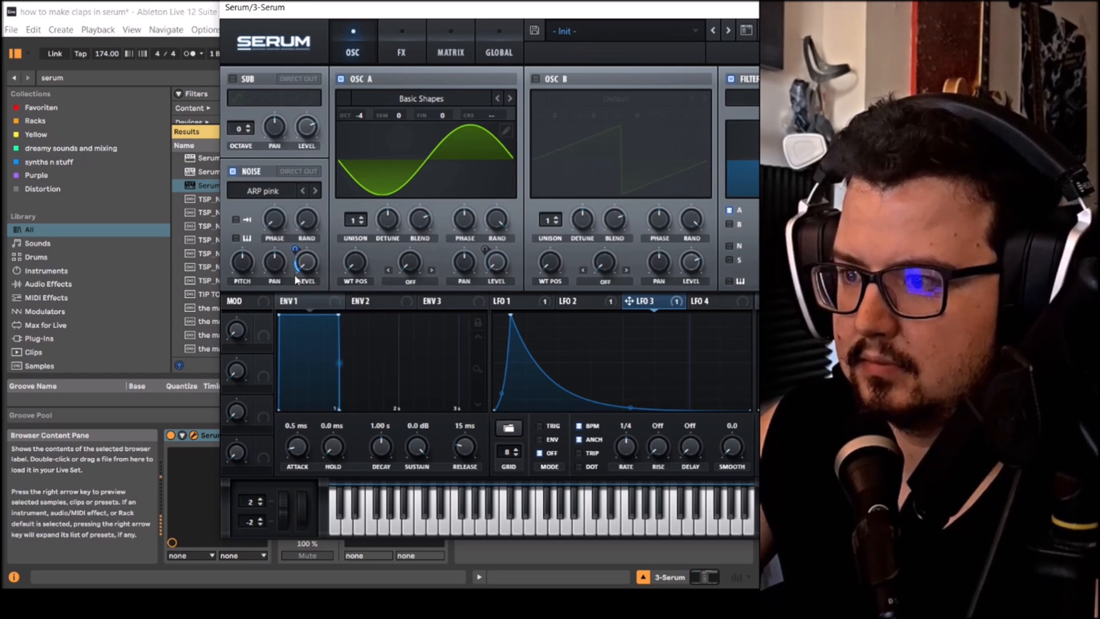
{"action": "left_click_drag", "start_coordinate": [293, 250], "coordinate": [295, 254]}
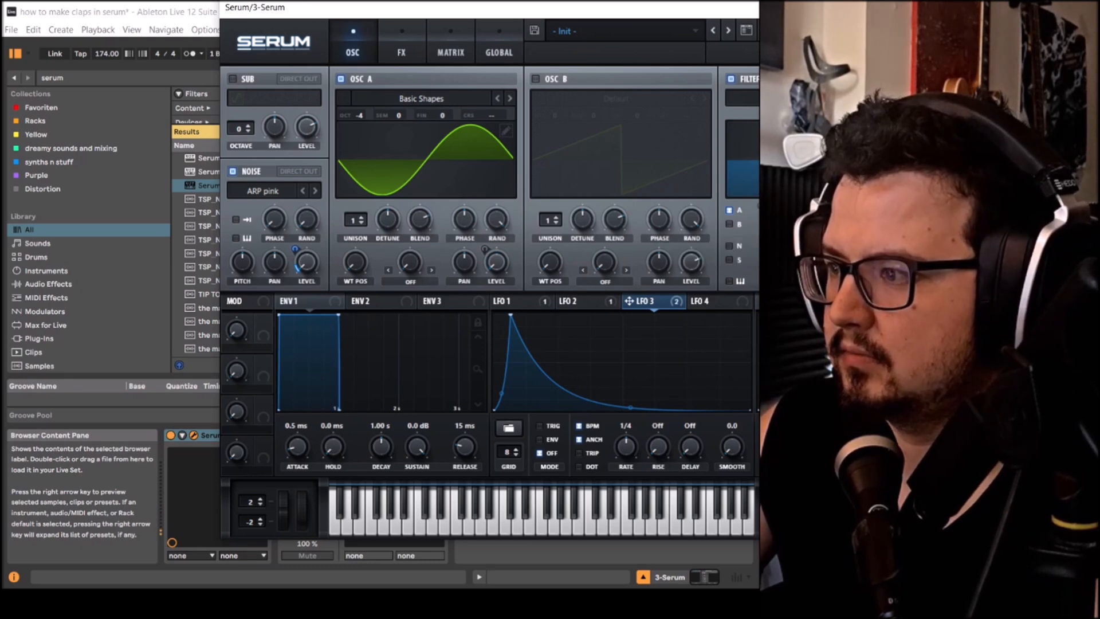
- Add an EQ effect without the effects filter and boost the gain of the EQ's high shelf
{"action": "left_click", "coordinate": [402, 45]}
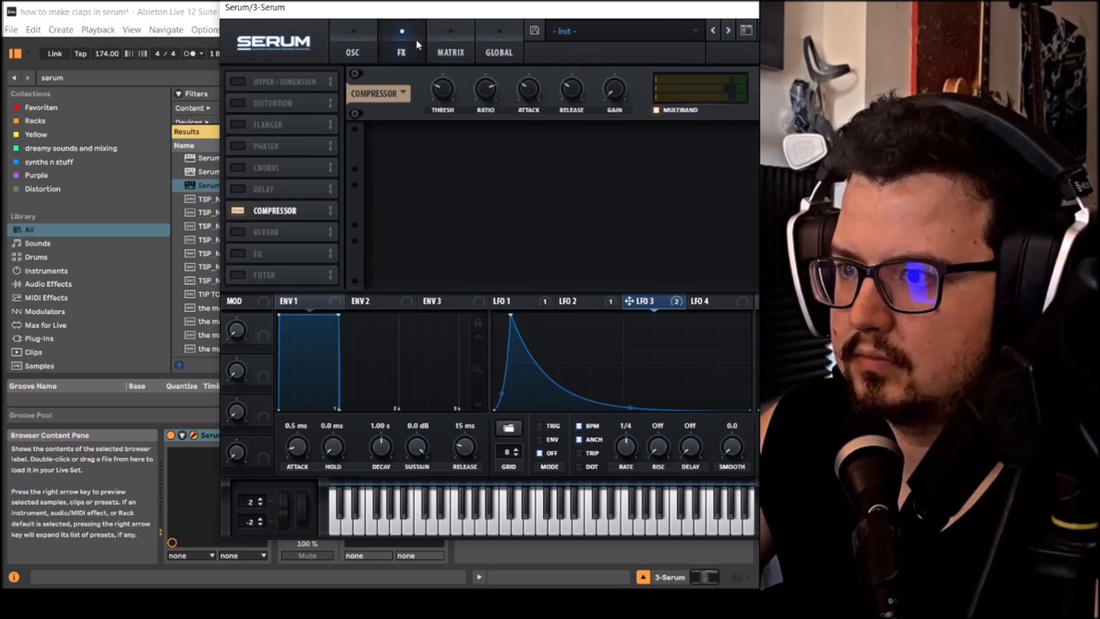
{"action": "left_click", "coordinate": [255, 275]}
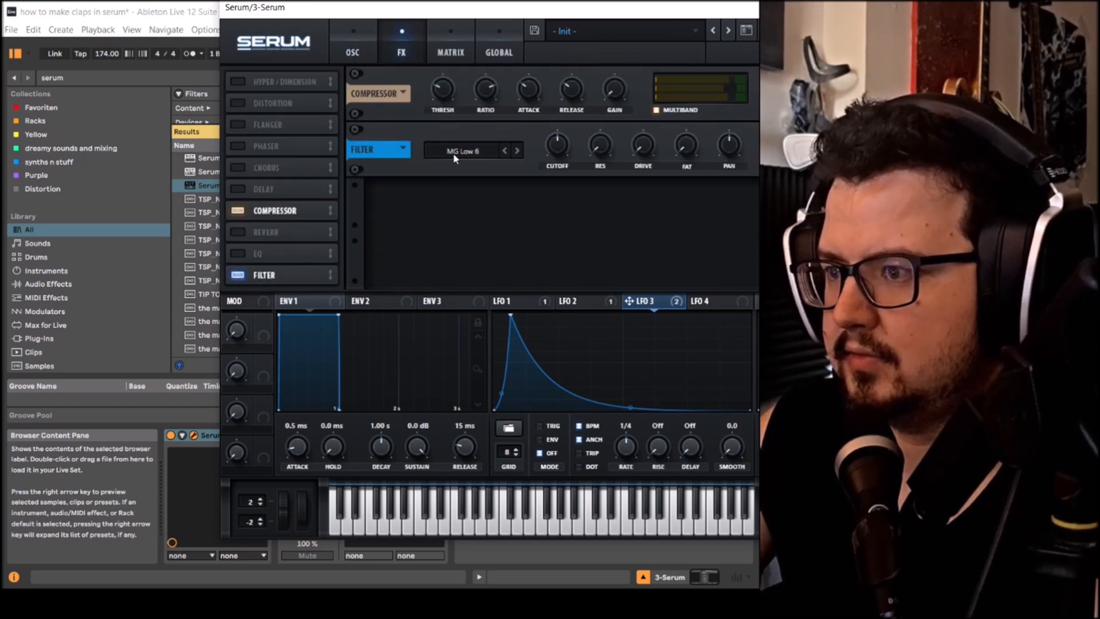
{"action": "left_click", "coordinate": [233, 255]}
{"action": "left_click", "coordinate": [246, 273]}
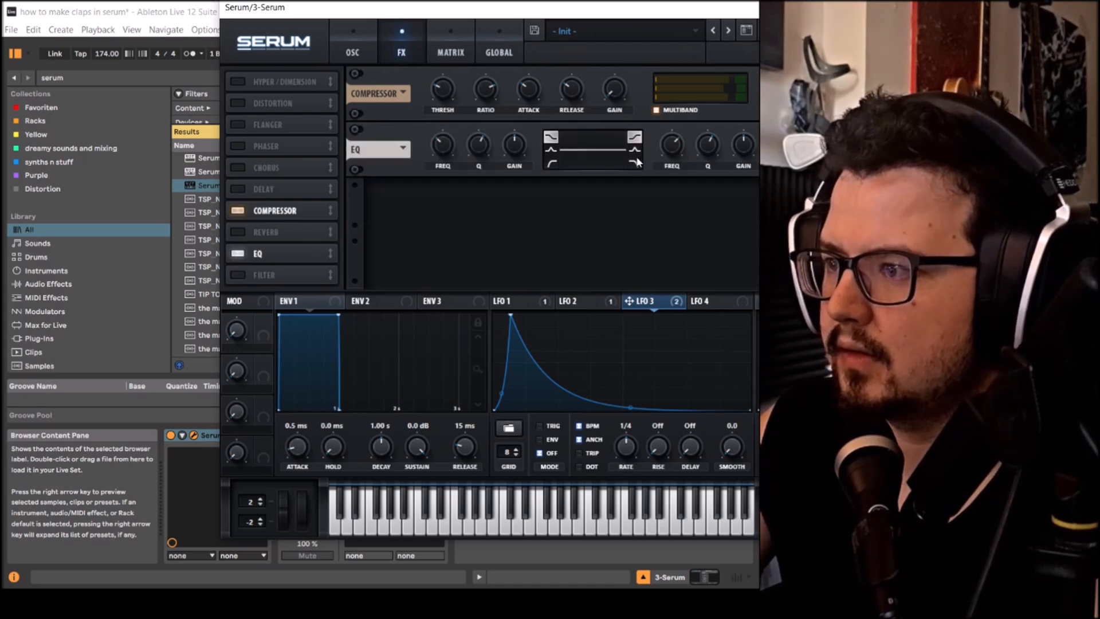
{"action": "left_click_drag", "start_coordinate": [739, 158], "coordinate": [740, 110]}
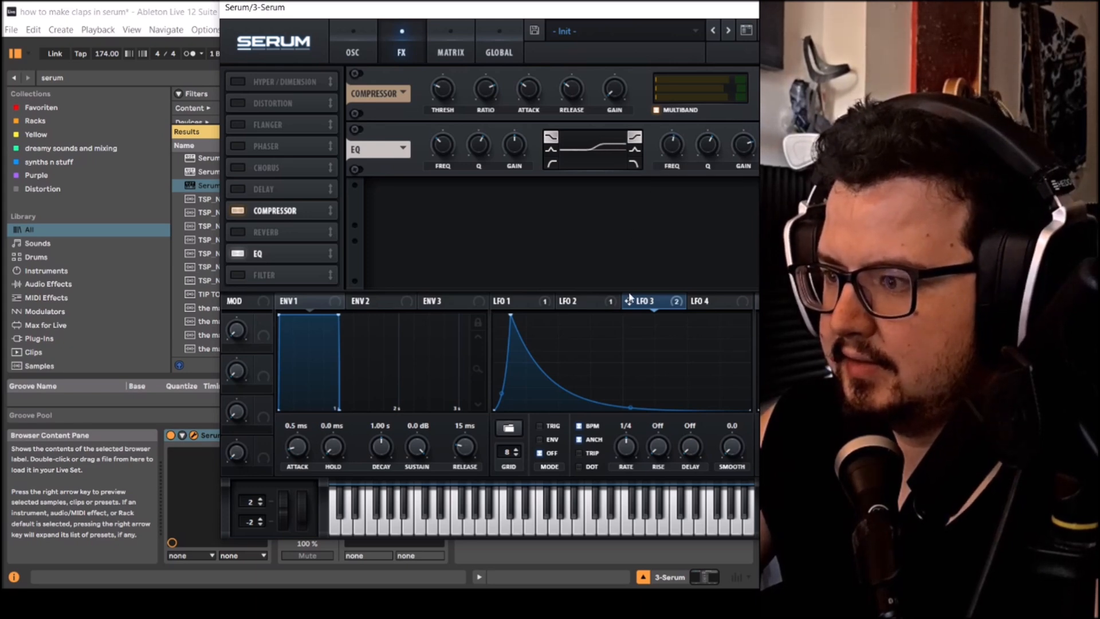
- Modulate the EQ's upper band frequency with LFO 3 and switch that band from a shelf to a peak shape
{"action": "left_click_drag", "start_coordinate": [669, 143], "coordinate": [670, 144]}
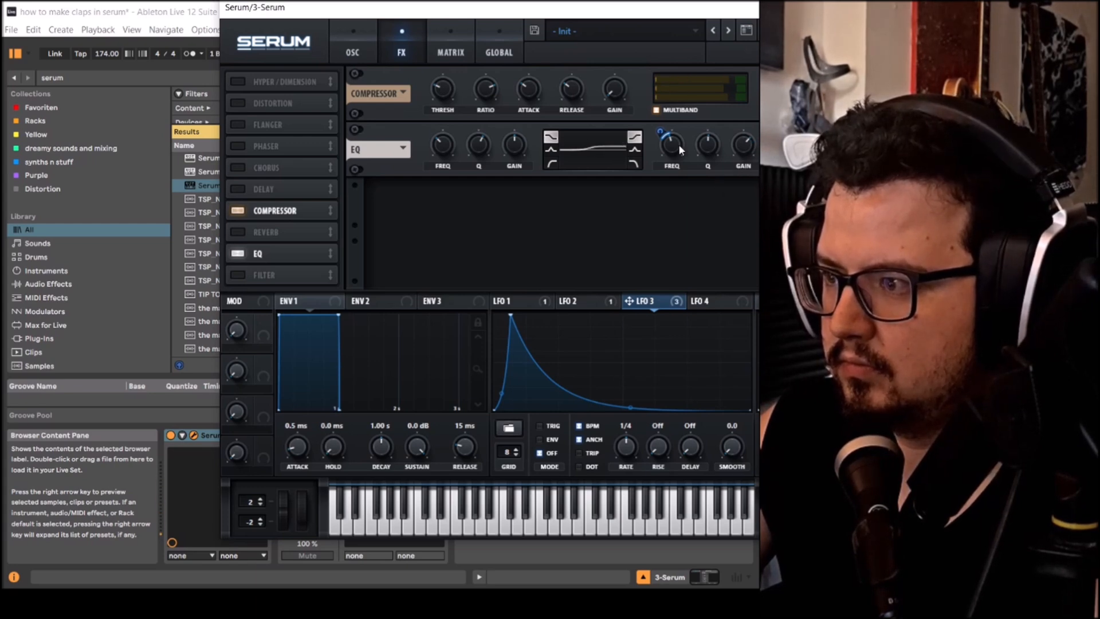
{"action": "left_click_drag", "start_coordinate": [679, 143], "coordinate": [680, 184]}
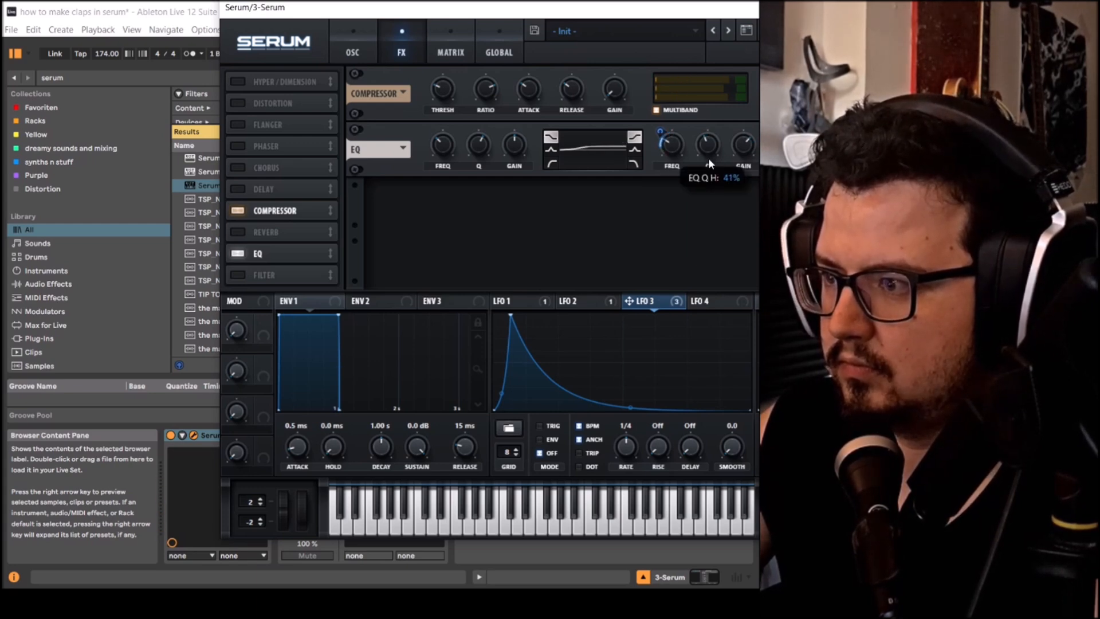
{"action": "left_click", "coordinate": [635, 150]}
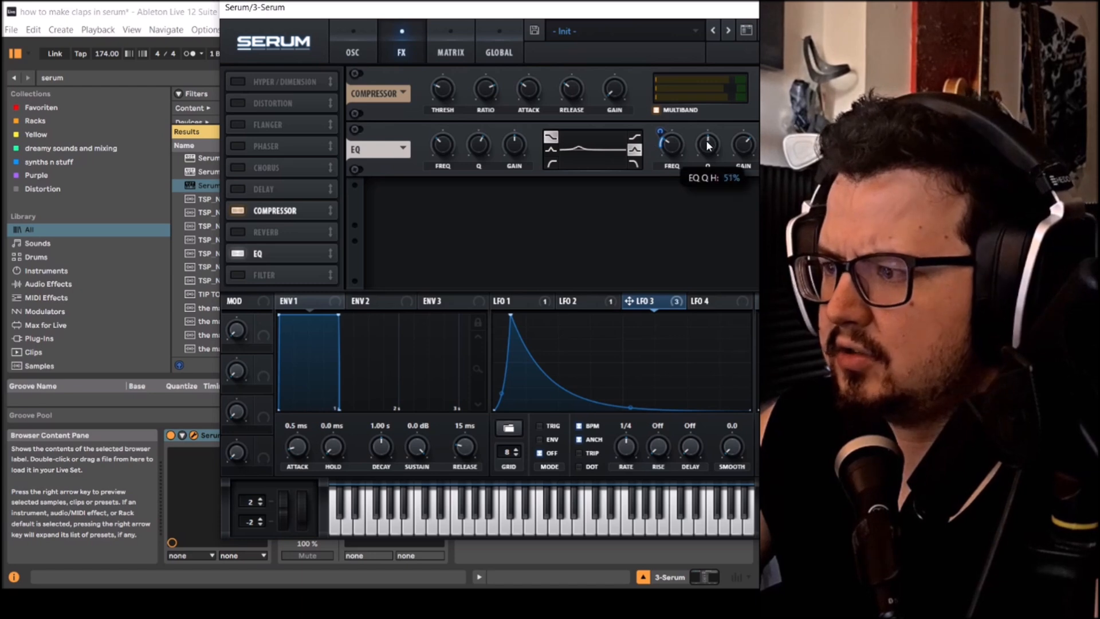
- Raise the upper EQ band's base frequency and fine-tune how far LFO 3 sweeps it
{"action": "left_click_drag", "start_coordinate": [672, 145], "coordinate": [672, 104]}
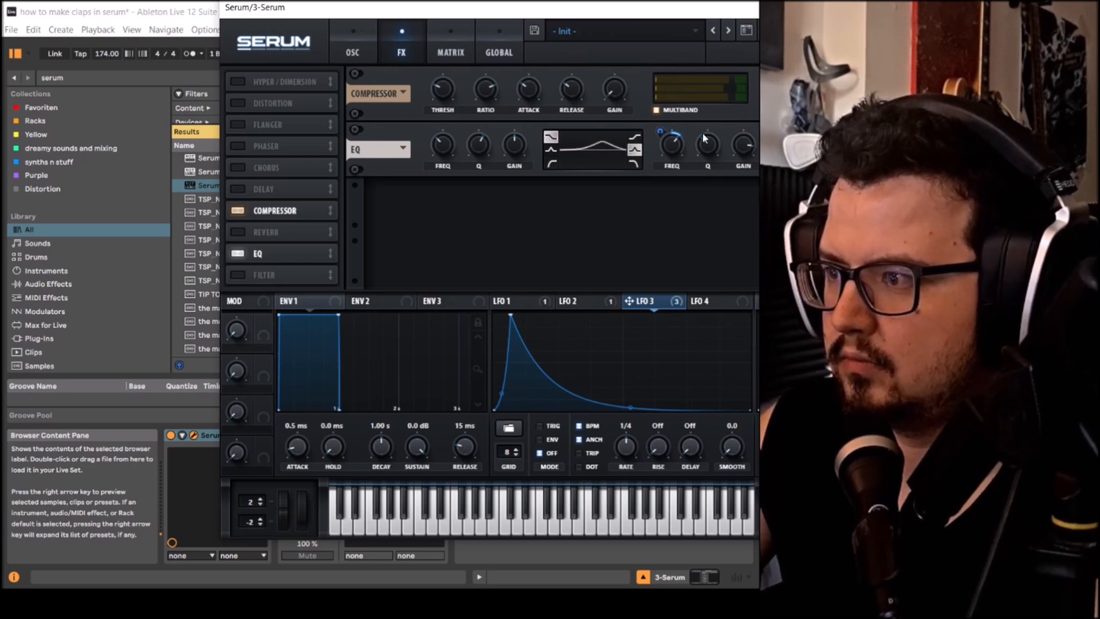
{"action": "mouse_move", "coordinate": [680, 151]}
{"action": "left_mouse_down"}
{"action": "mouse_move", "coordinate": [680, 133]}
{"action": "mouse_move", "coordinate": [673, 157]}
{"action": "mouse_move", "coordinate": [676, 138]}
{"action": "left_mouse_up"}
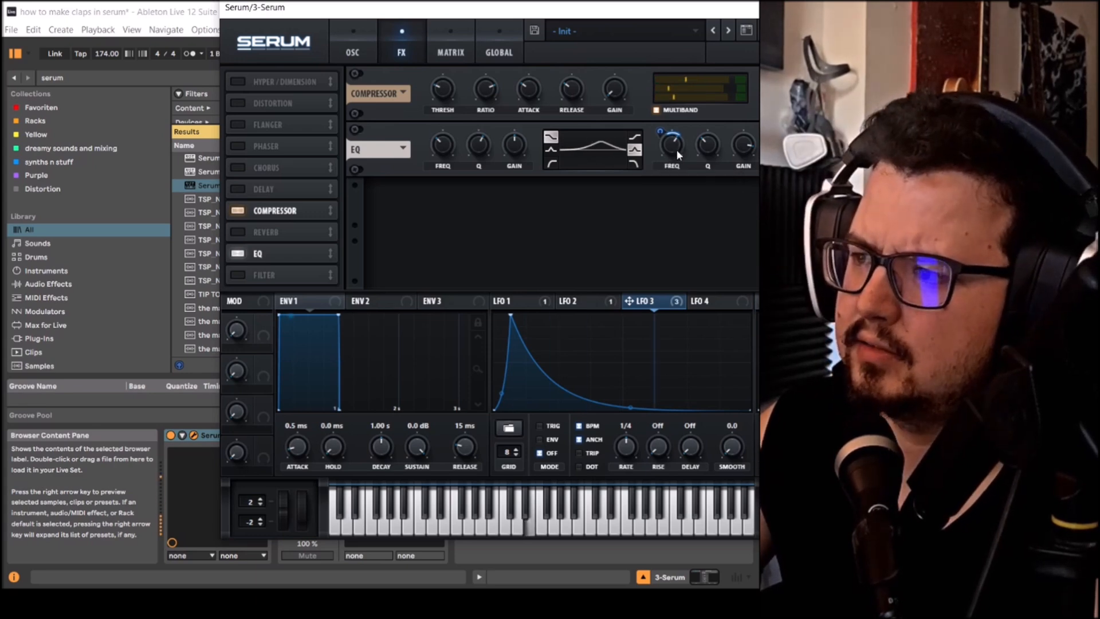
{"action": "left_click_drag", "start_coordinate": [676, 149], "coordinate": [678, 146]}
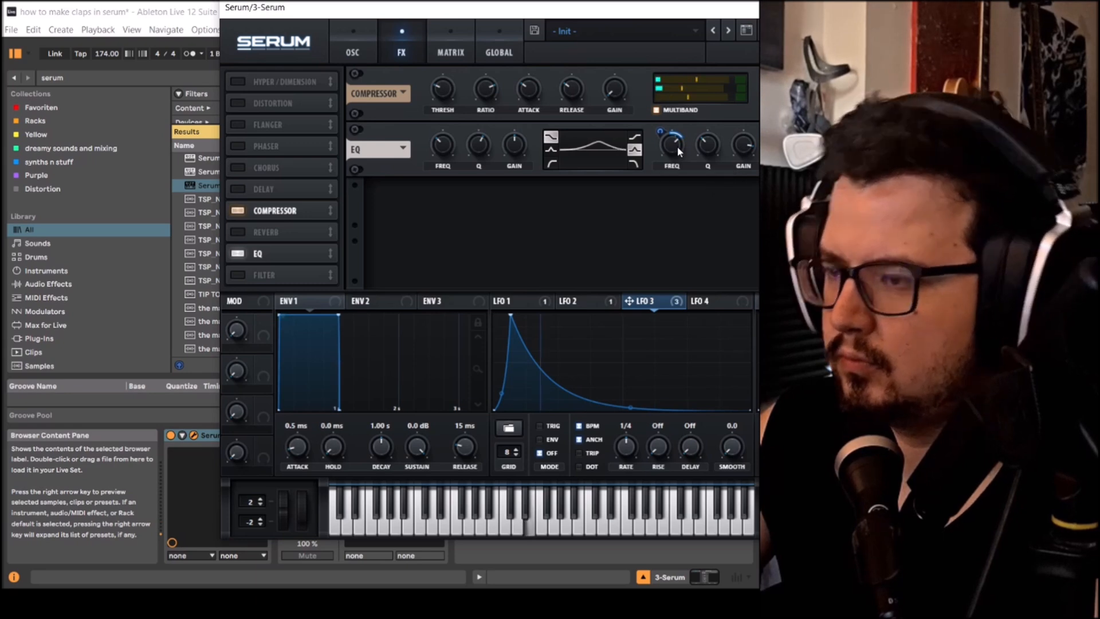
- Turn the EQ's lower band into a boosted peak and modulate its frequency with LFO 3
{"action": "left_click", "coordinate": [551, 150]}
{"action": "left_click_drag", "start_coordinate": [528, 152], "coordinate": [508, 122]}
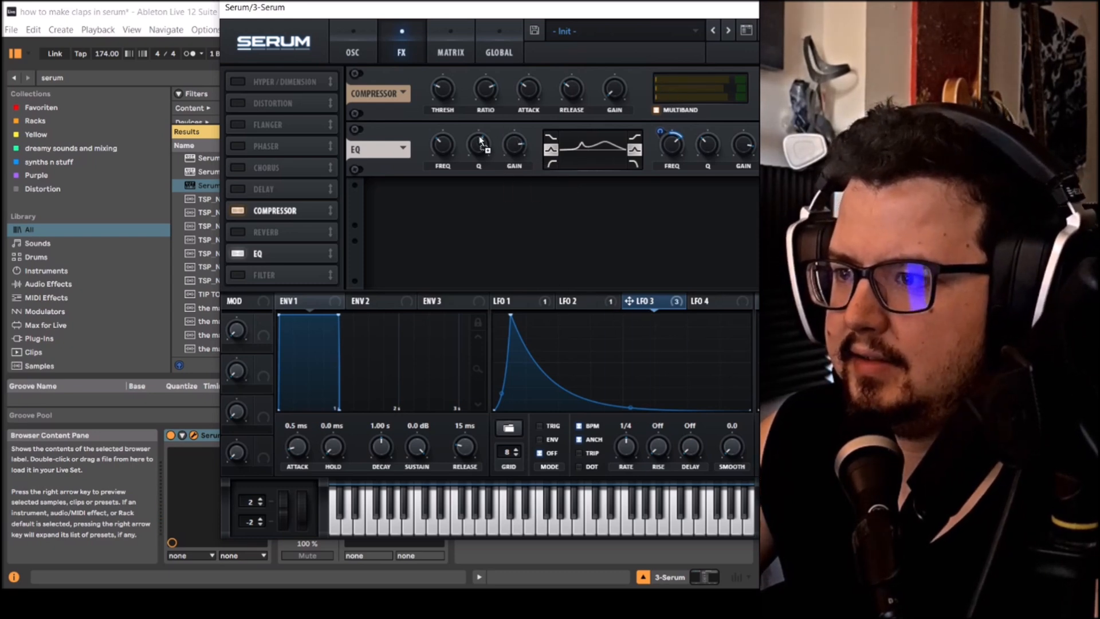
{"action": "mouse_move", "coordinate": [436, 150]}
{"action": "left_mouse_down"}
{"action": "mouse_move", "coordinate": [430, 142]}
{"action": "mouse_move", "coordinate": [435, 151]}
{"action": "left_mouse_up"}
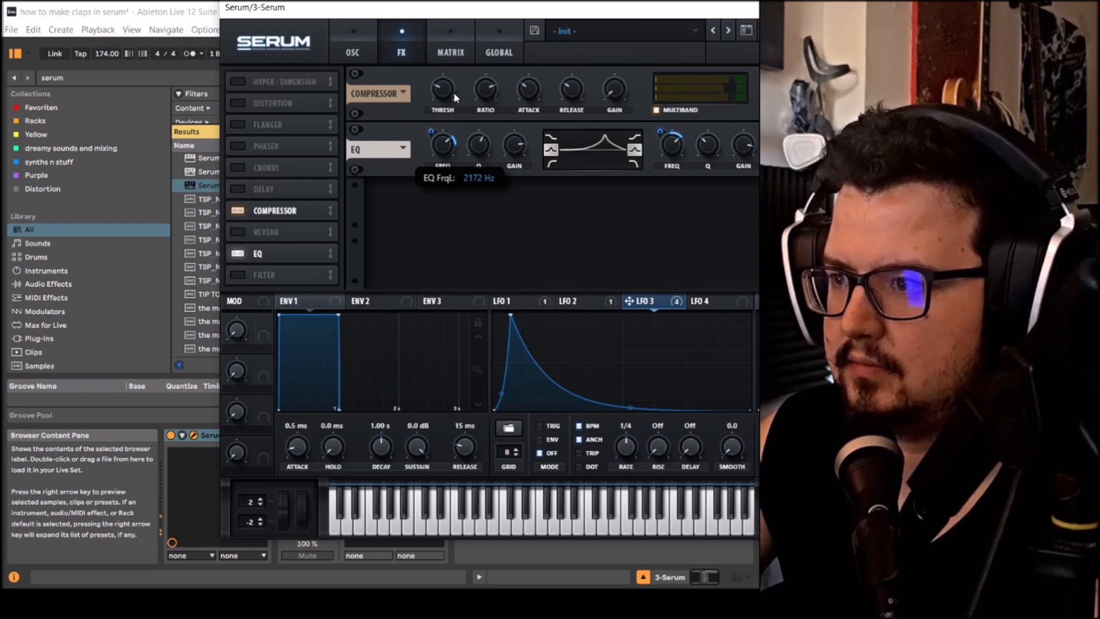
{"action": "left_click_drag", "start_coordinate": [433, 133], "coordinate": [434, 141]}
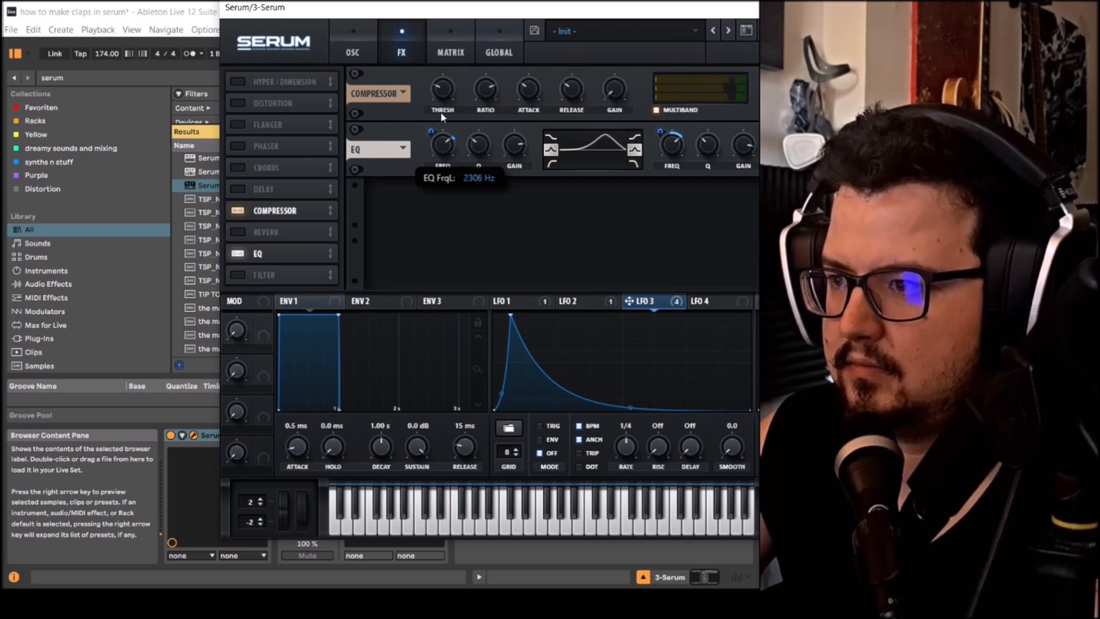
{"action": "left_click_drag", "start_coordinate": [448, 128], "coordinate": [443, 154]}
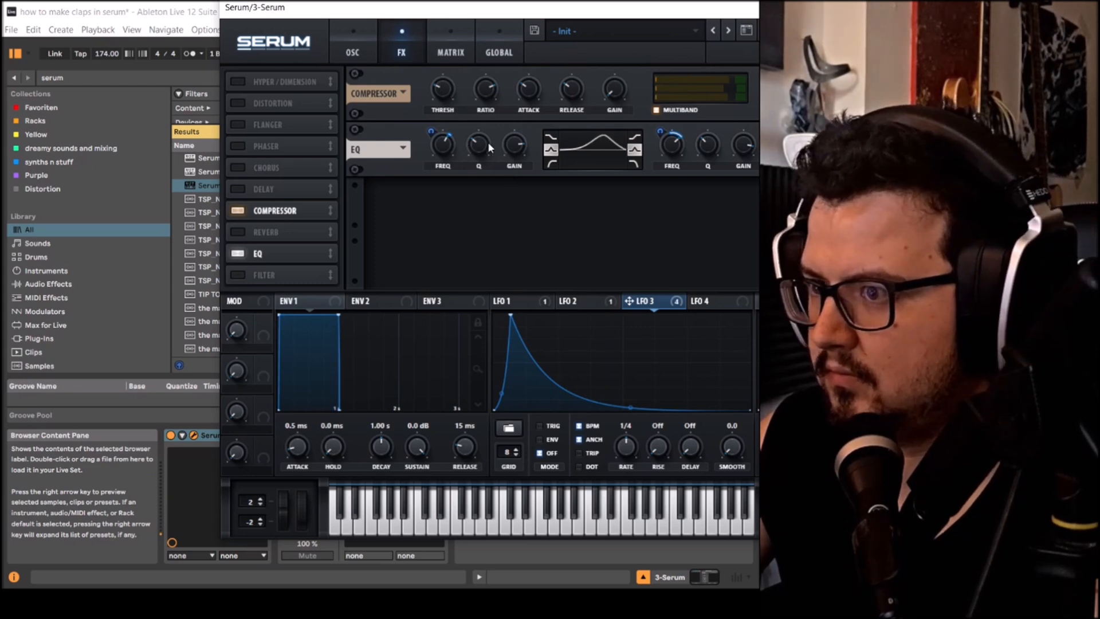
- Close the Serum window and insert a new audio track below the Serum track in the arrangement
{"action": "left_click", "coordinate": [339, 50]}
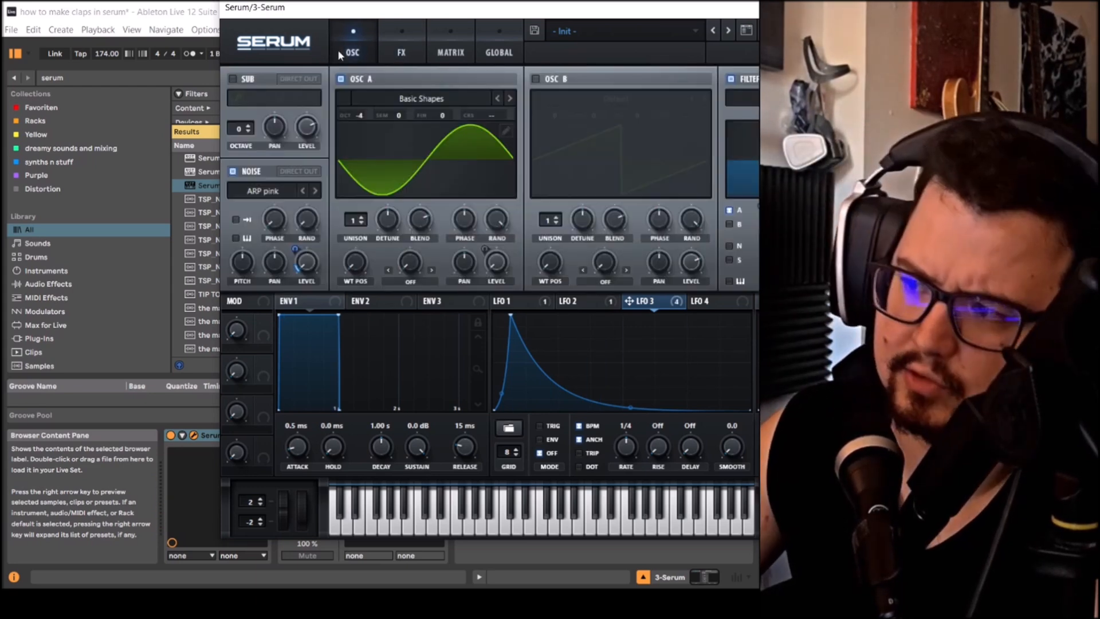
{"action": "left_click", "coordinate": [903, 8]}
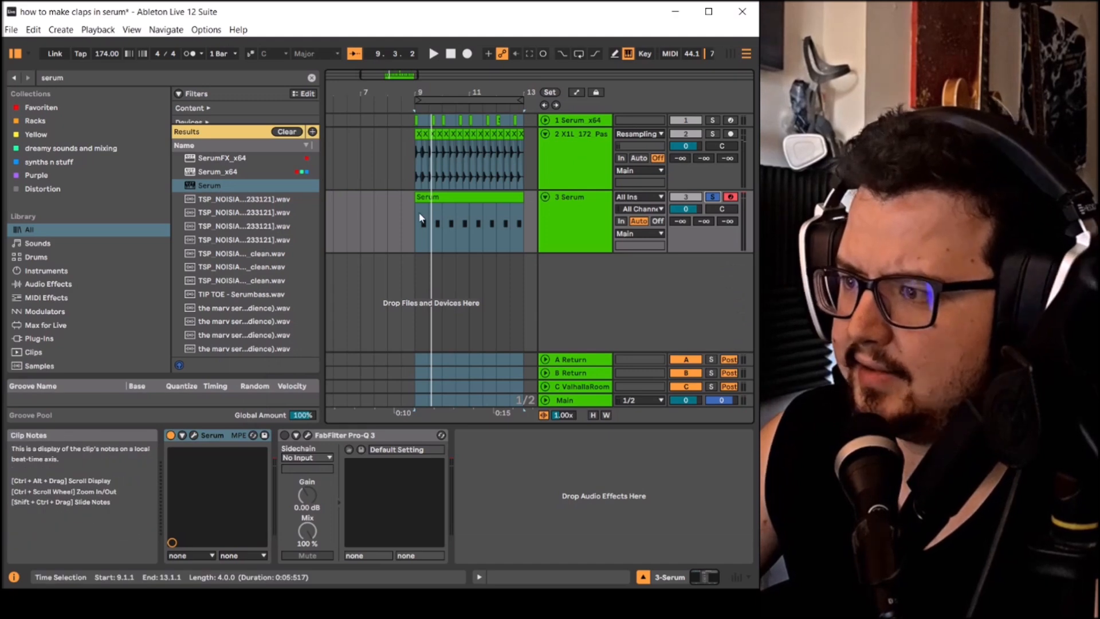
{"action": "scroll", "coordinate": [419, 217], "scroll_direction": "down", "scroll_amount": 3}
{"action": "left_click", "coordinate": [557, 235]}
{"action": "right_click", "coordinate": [568, 268]}
{"action": "left_click", "coordinate": [586, 277]}
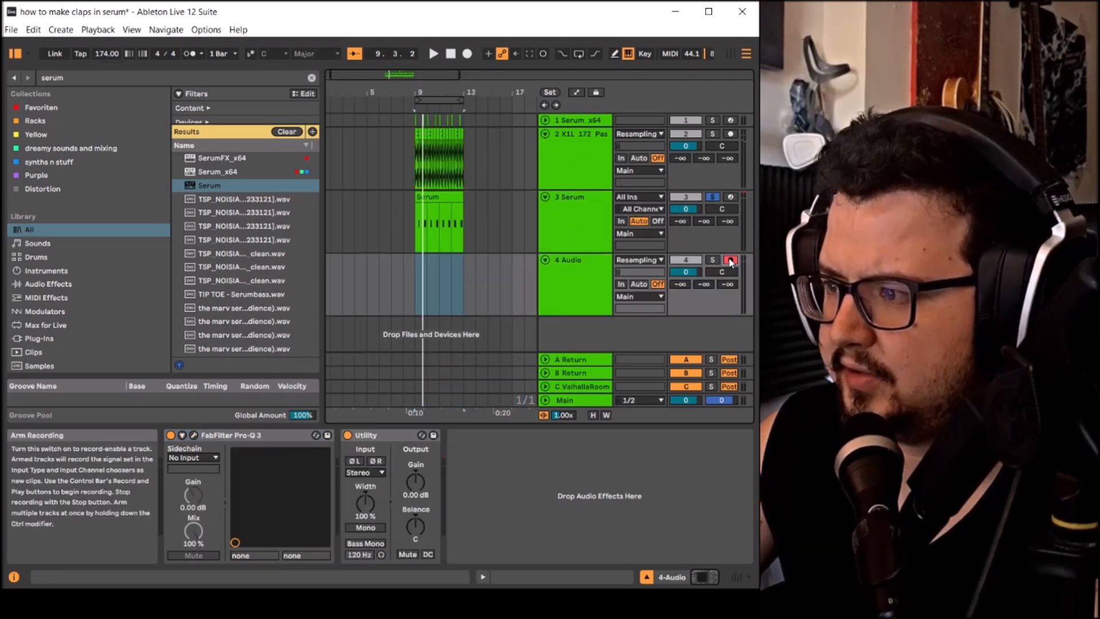
- Arm the new audio track and record the Serum claps onto it by resampling, starting at bar 9
{"action": "left_click", "coordinate": [731, 259]}
{"action": "left_click", "coordinate": [467, 53]}
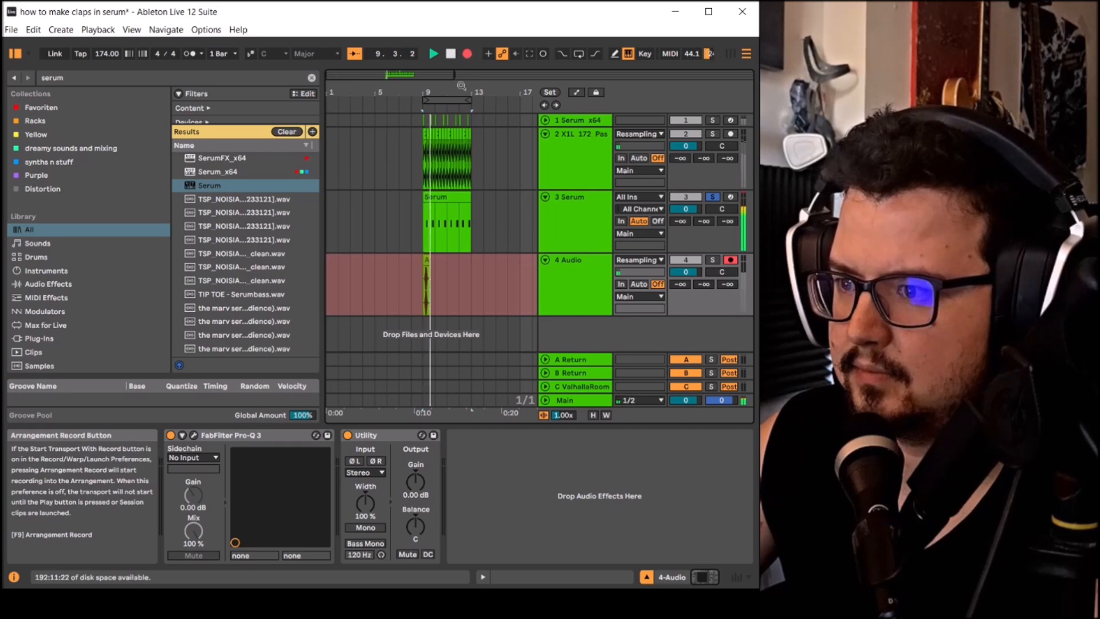
{"action": "key", "text": "space"}
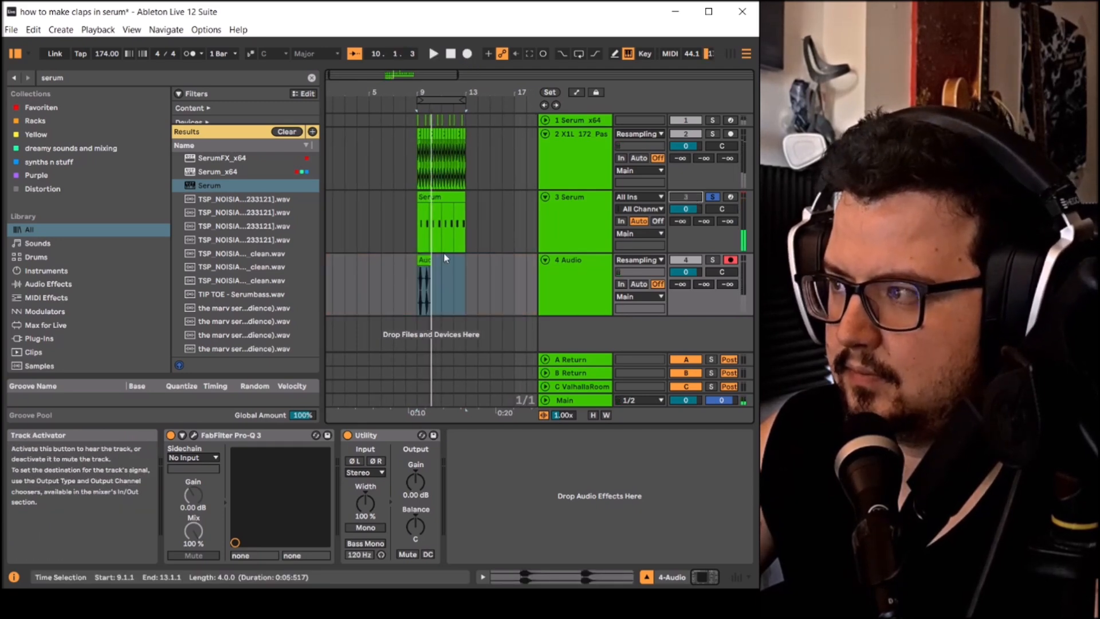
- Trim the recorded audio clip to a single clap running from 9.2.1 to 9.3.1
{"action": "scroll", "coordinate": [363, 279], "scroll_direction": "up", "scroll_amount": 3}
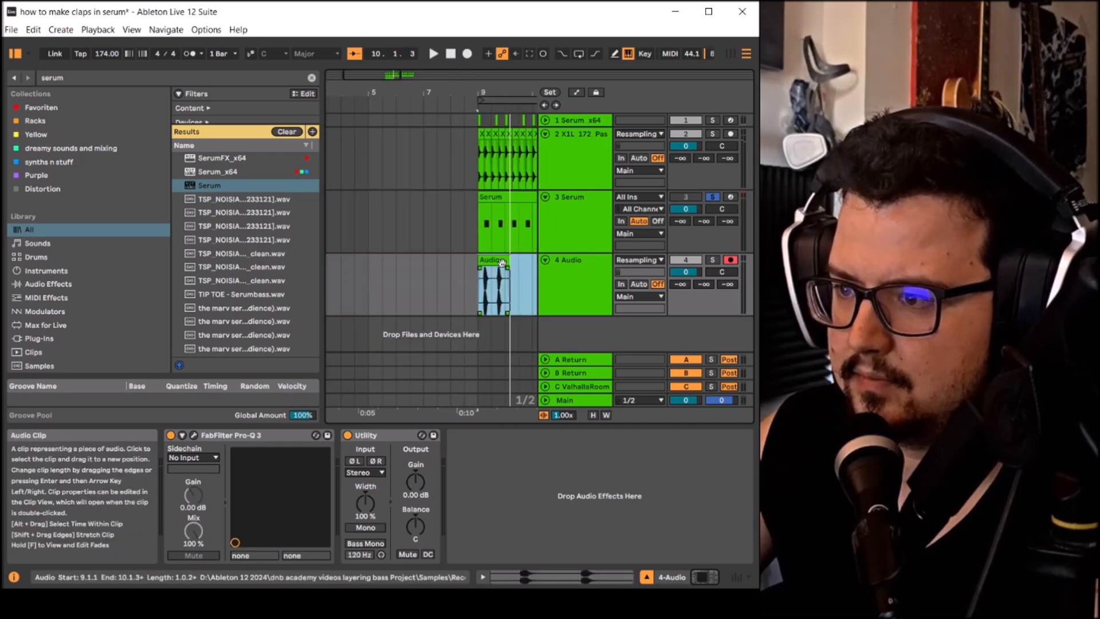
{"action": "left_click_drag", "start_coordinate": [508, 261], "coordinate": [492, 260]}
{"action": "scroll", "coordinate": [492, 261], "scroll_direction": "up", "scroll_amount": 5}
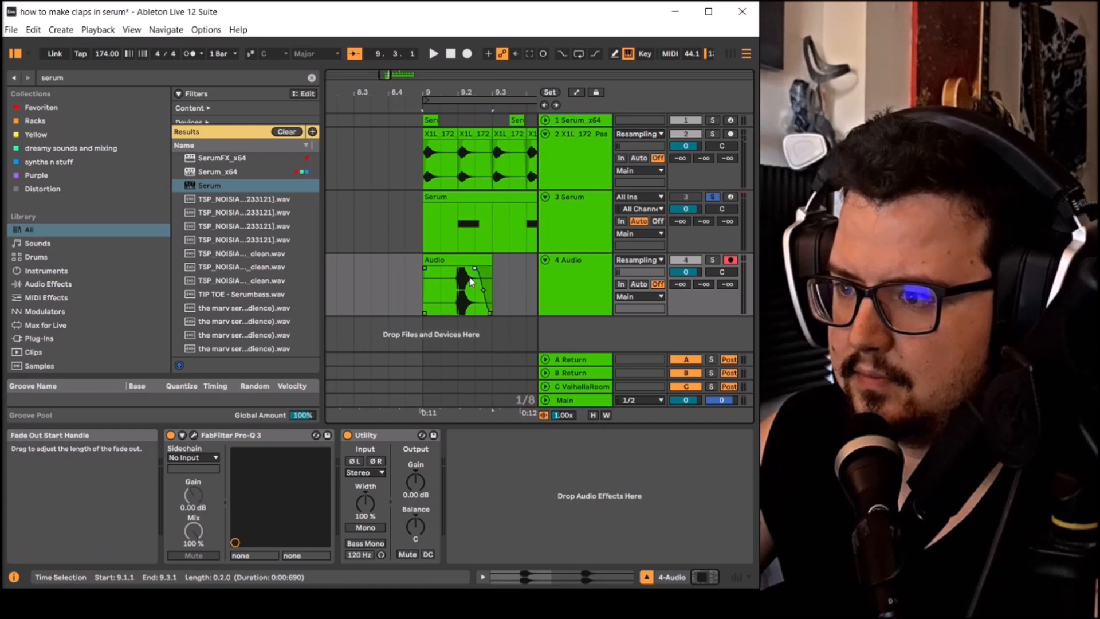
{"action": "left_click_drag", "start_coordinate": [425, 286], "coordinate": [459, 287]}
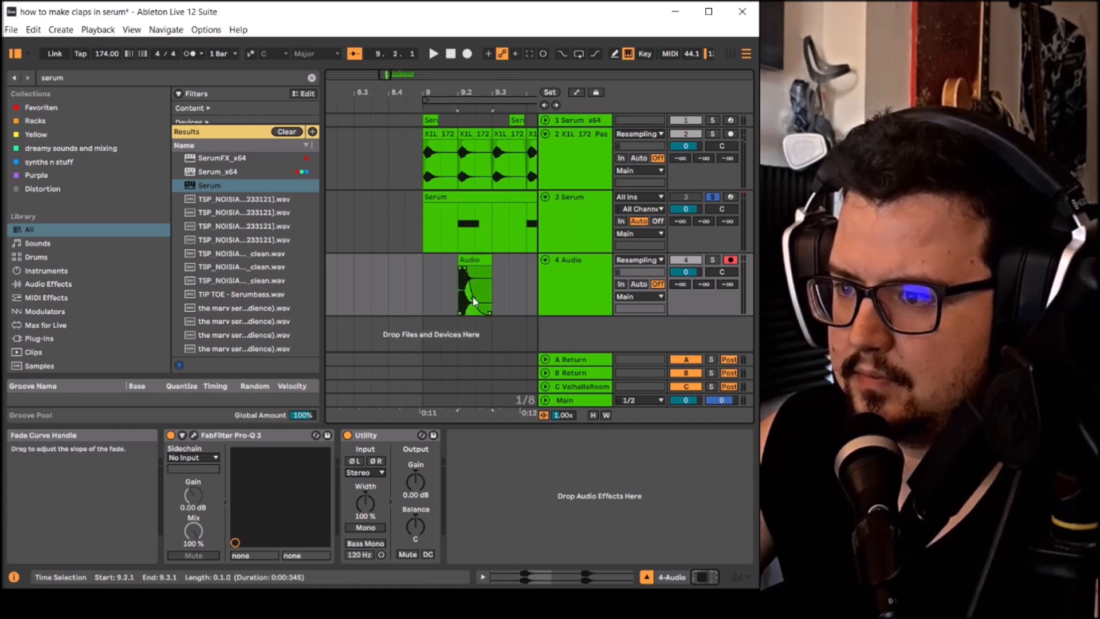
{"action": "left_click", "coordinate": [477, 263]}
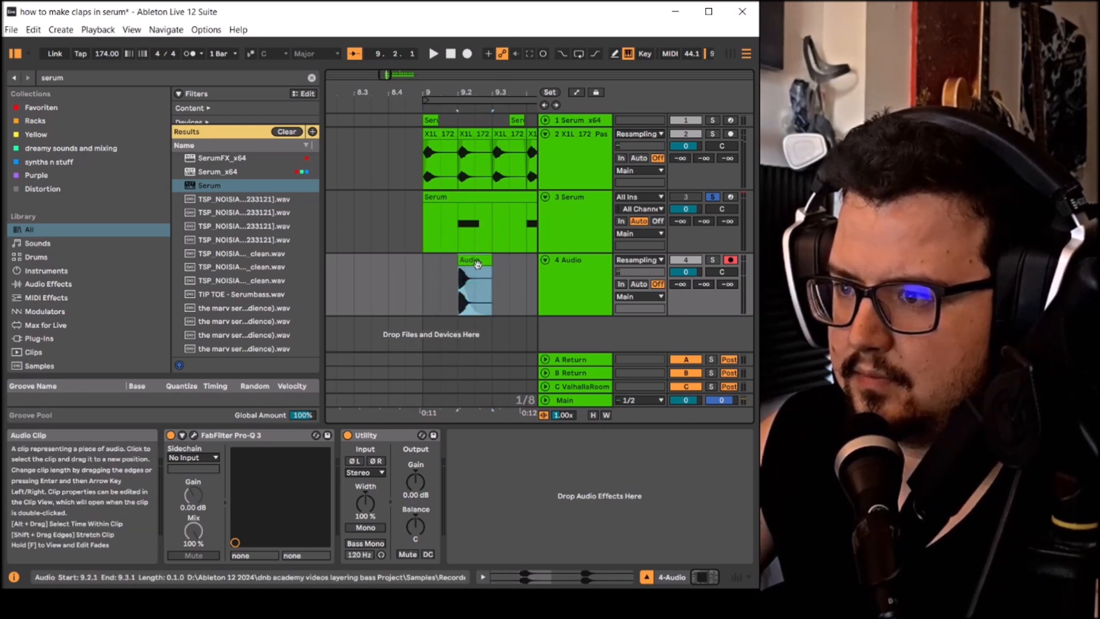
- Audition the trimmed clap with its track soloed and steepen the clip's fade-out curve
{"action": "key", "text": "space"}
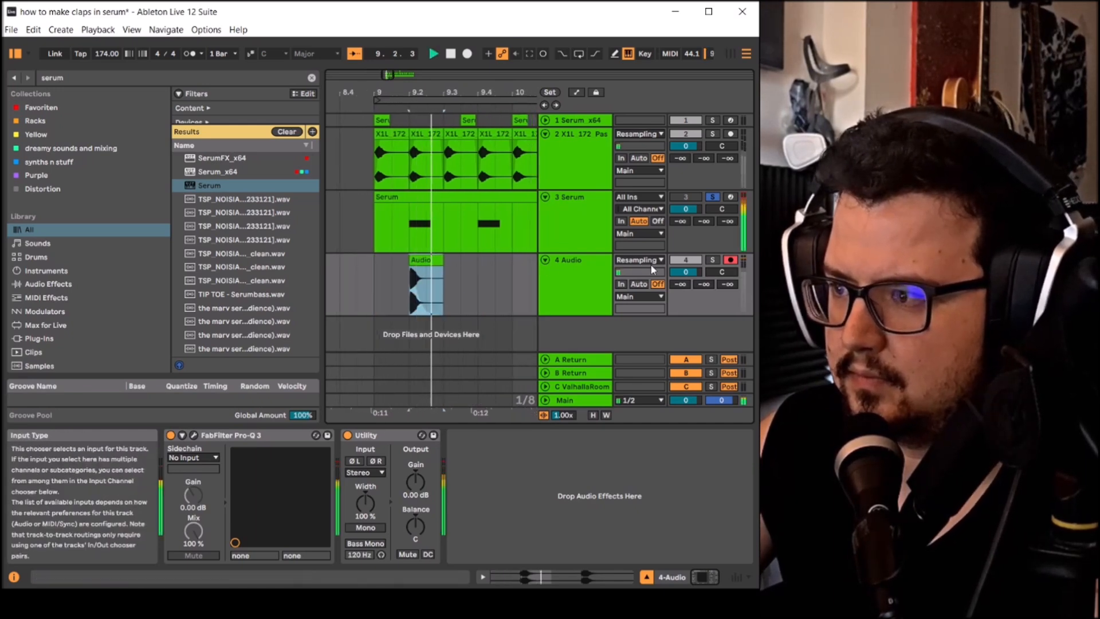
{"action": "left_click", "coordinate": [600, 272]}
{"action": "key", "text": "space"}
{"action": "key", "text": "space"}
{"action": "key", "text": "space"}
{"action": "scroll", "coordinate": [388, 278], "scroll_direction": "up", "scroll_amount": 2}
{"action": "left_click_drag", "start_coordinate": [413, 293], "coordinate": [404, 298]}
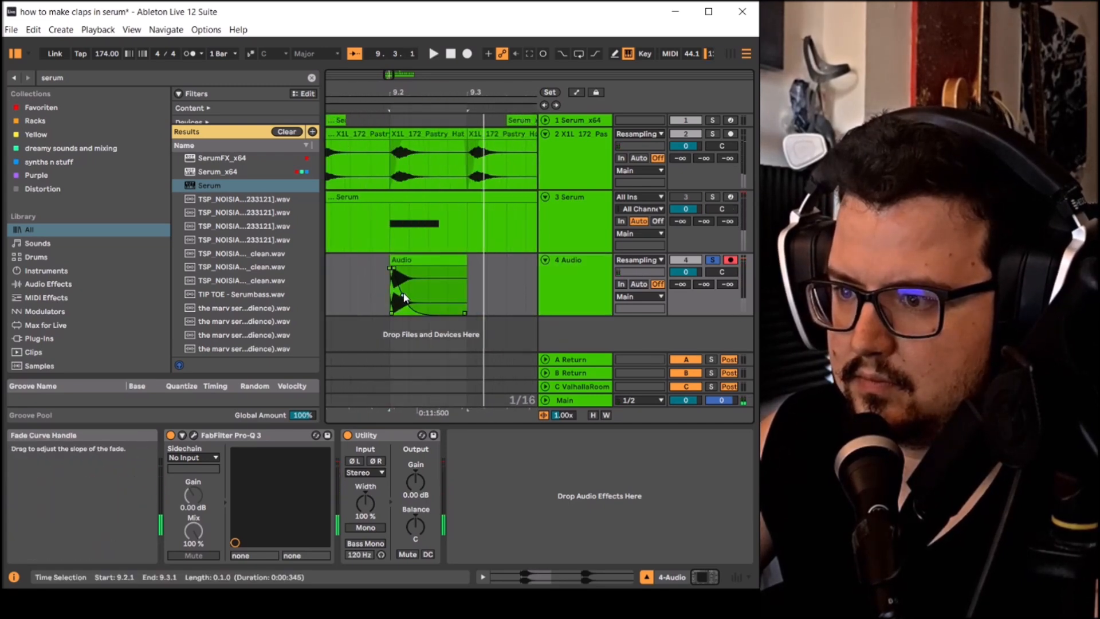
{"action": "key", "text": "space"}
{"action": "key", "text": "space"}
{"action": "key", "text": "space"}
{"action": "key", "text": "space"}
{"action": "scroll", "coordinate": [410, 275], "scroll_direction": "down", "scroll_amount": 2}
{"action": "key", "text": "space"}
{"action": "left_click", "coordinate": [413, 266]}
{"action": "key", "text": "space"}
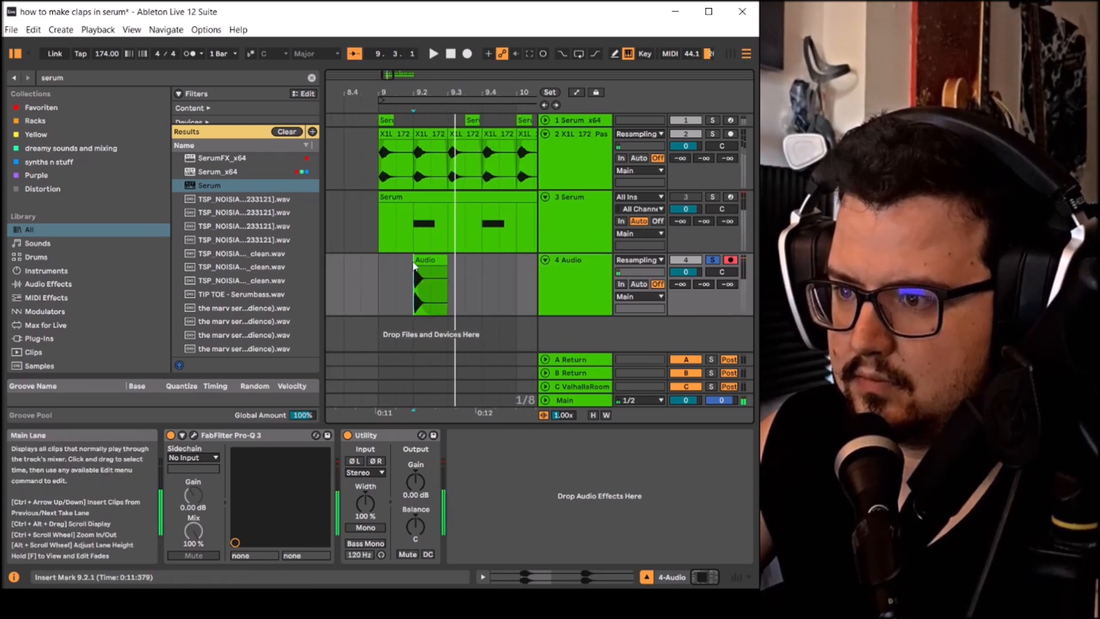
- Copy the clap clip to beat 9.4 and duplicate that bar's pattern up to bar 13
{"action": "left_click_drag", "start_coordinate": [421, 260], "coordinate": [487, 274]}
{"action": "scroll", "coordinate": [465, 276], "scroll_direction": "down", "scroll_amount": 3}
{"action": "scroll", "coordinate": [426, 275], "scroll_direction": "down", "scroll_amount": 4}
{"action": "key", "text": "ctrl+d"}
{"action": "key", "text": "ctrl+d"}
{"action": "key", "text": "ctrl+d"}
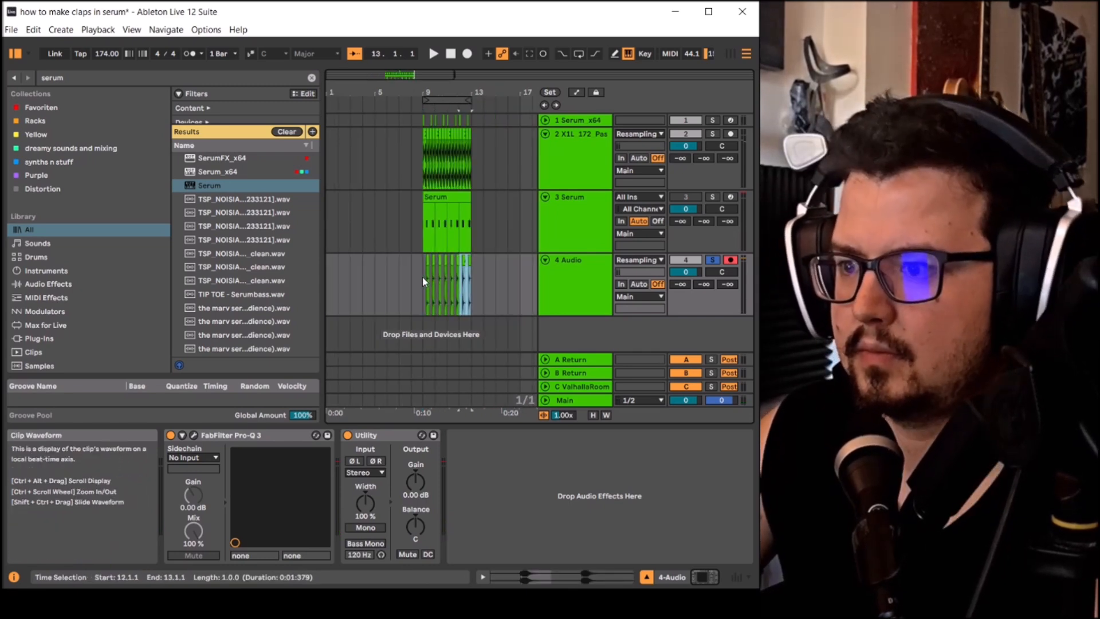
- Set the clap track's send to the ValhallaRoom return to -13.7 dB and choose a preset for the reverb
{"action": "left_click", "coordinate": [423, 280]}
{"action": "left_click_drag", "start_coordinate": [727, 285], "coordinate": [727, 231]}
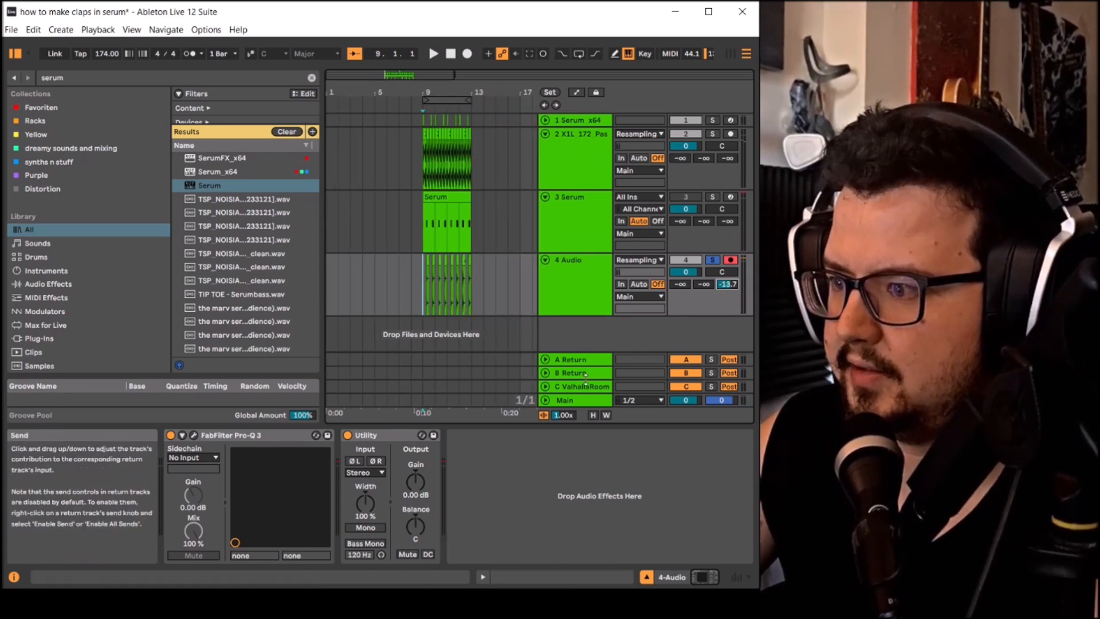
{"action": "left_click", "coordinate": [582, 386]}
{"action": "left_click", "coordinate": [194, 435]}
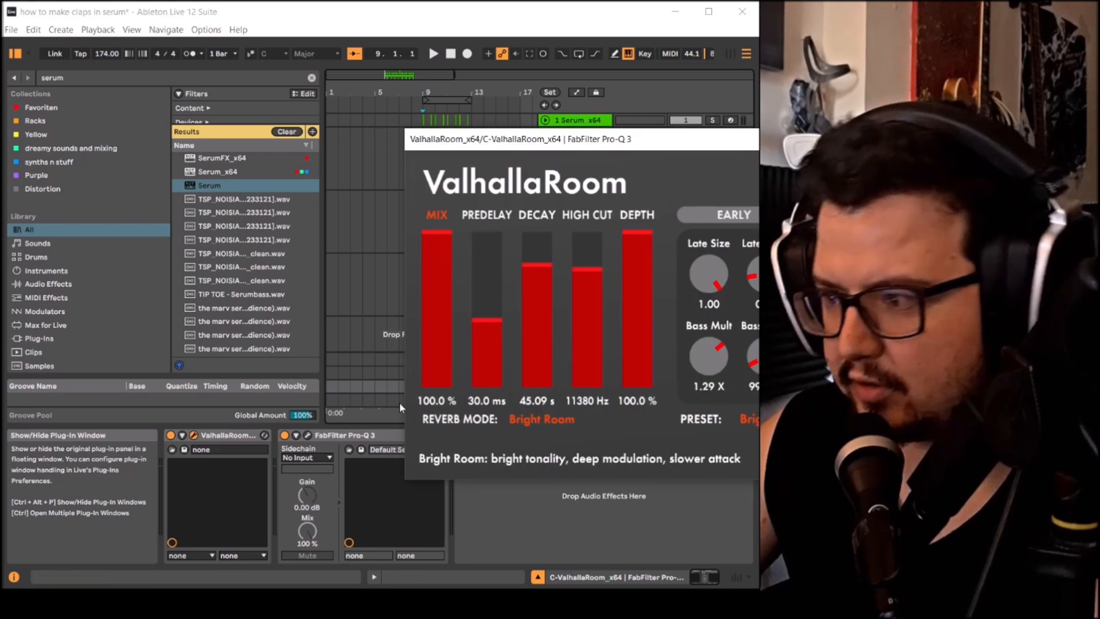
{"action": "left_click", "coordinate": [748, 419]}
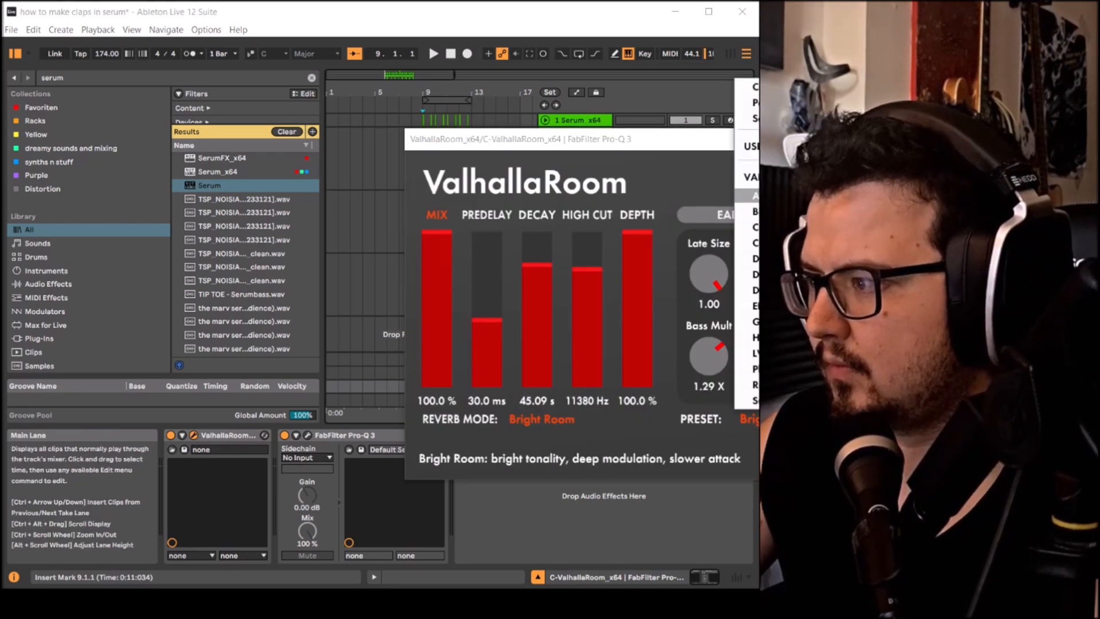
{"action": "left_click", "coordinate": [859, 214]}
{"action": "key", "text": "space"}
{"action": "left_click", "coordinate": [934, 139]}
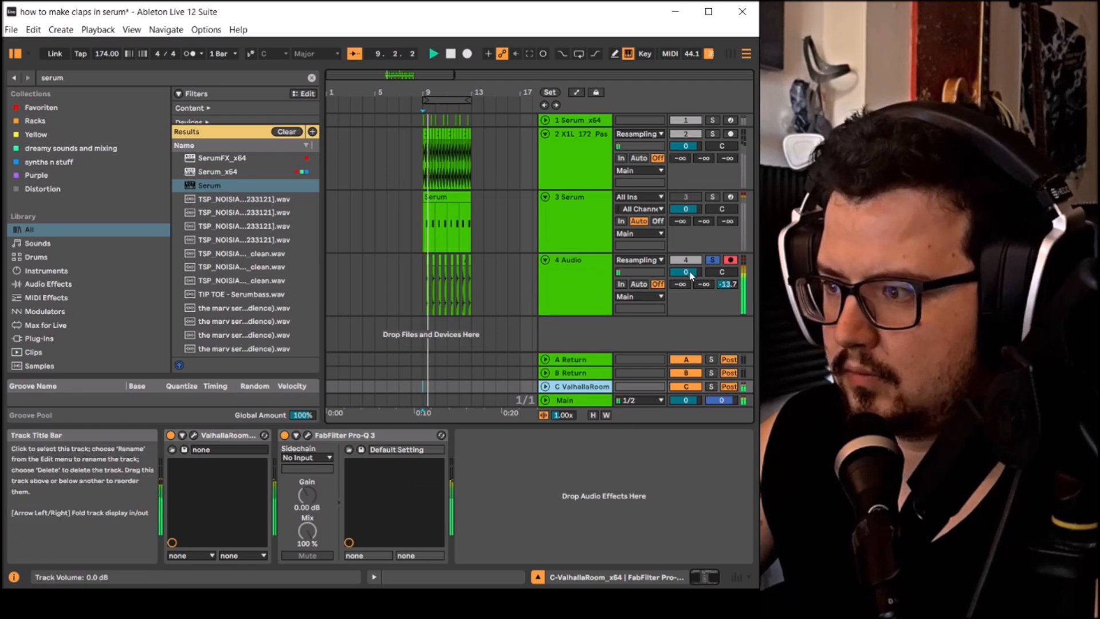
- Unsolo the clap audio track and listen to it together with the drums
{"action": "left_click", "coordinate": [713, 259]}
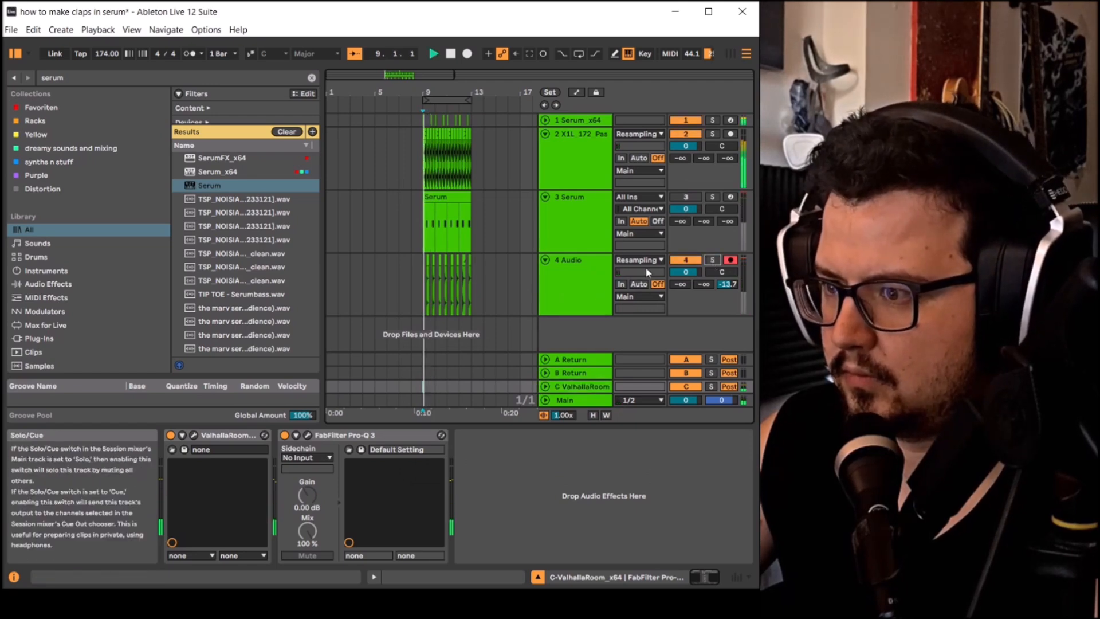
{"action": "left_click", "coordinate": [576, 284]}
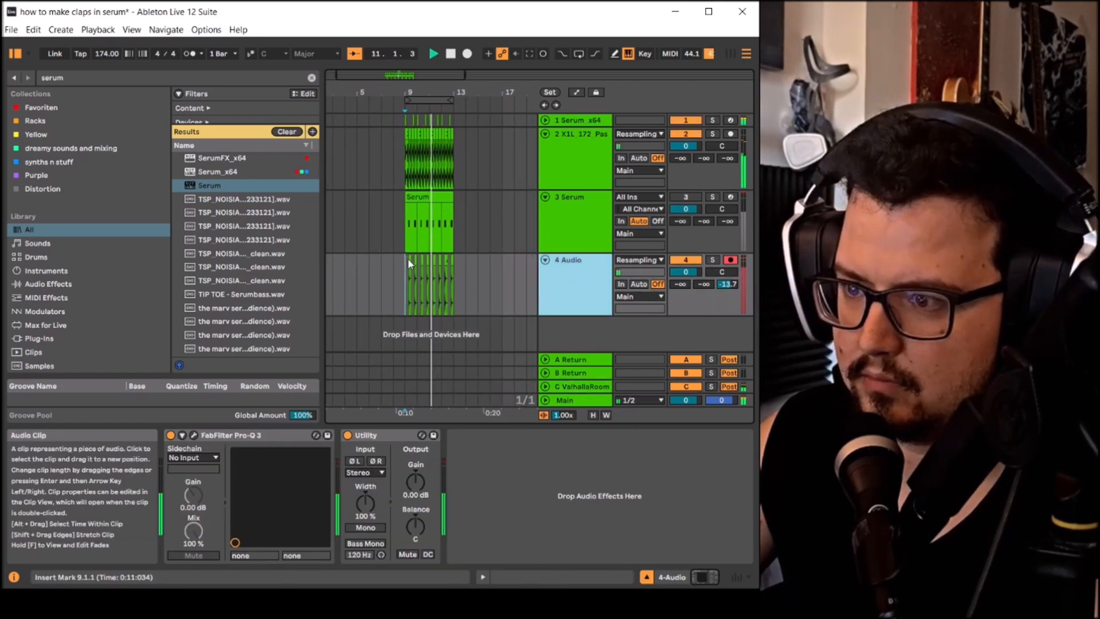
{"action": "key", "text": "space"}
- Audition the first clap clip in the mix and shorten it to end at 9.2.4
{"action": "scroll", "coordinate": [397, 273], "scroll_direction": "up", "scroll_amount": 8}
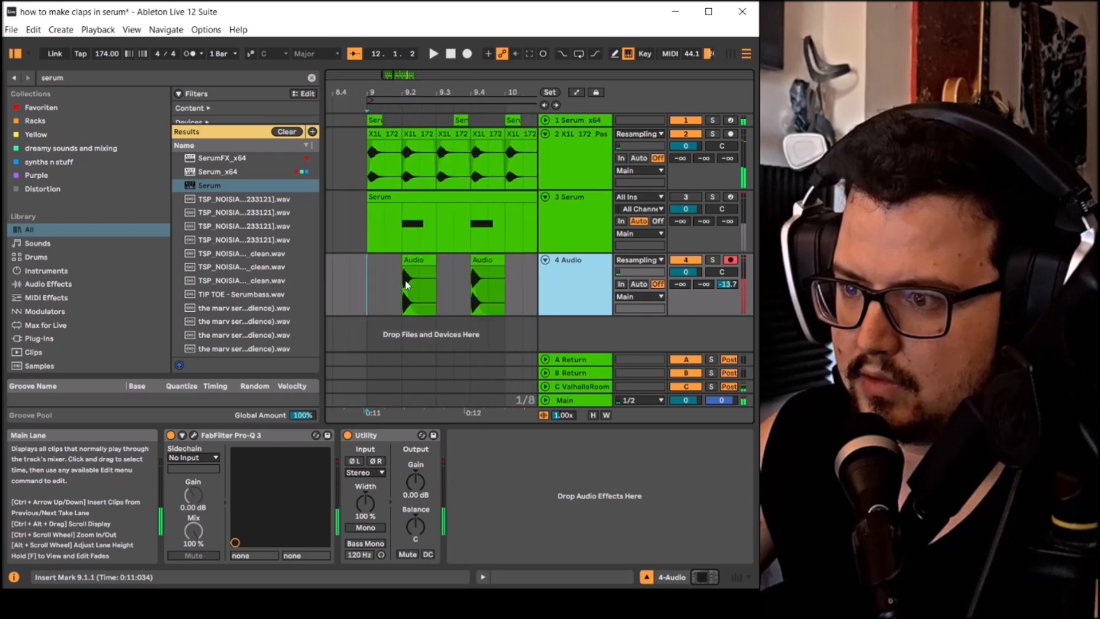
{"action": "left_click", "coordinate": [408, 287]}
{"action": "left_click", "coordinate": [415, 260]}
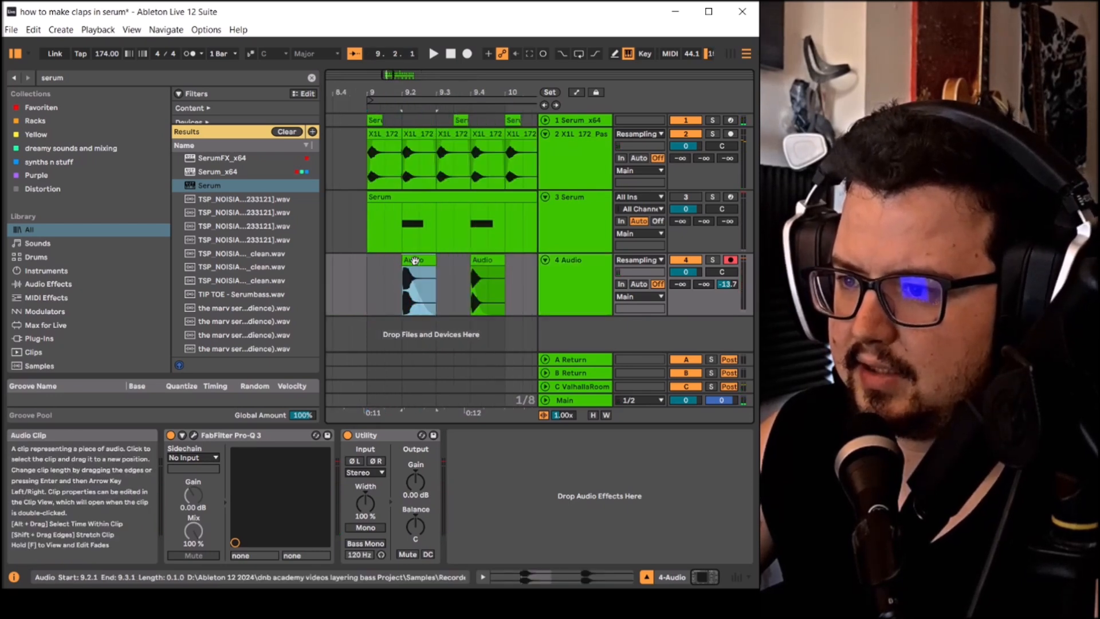
{"action": "key", "text": "space"}
{"action": "key", "text": "space"}
{"action": "left_click_drag", "start_coordinate": [397, 295], "coordinate": [397, 262]}
{"action": "scroll", "coordinate": [417, 260], "scroll_direction": "up", "scroll_amount": 2}
{"action": "scroll", "coordinate": [397, 265], "scroll_direction": "down", "scroll_amount": 2}
{"action": "key", "text": "space"}
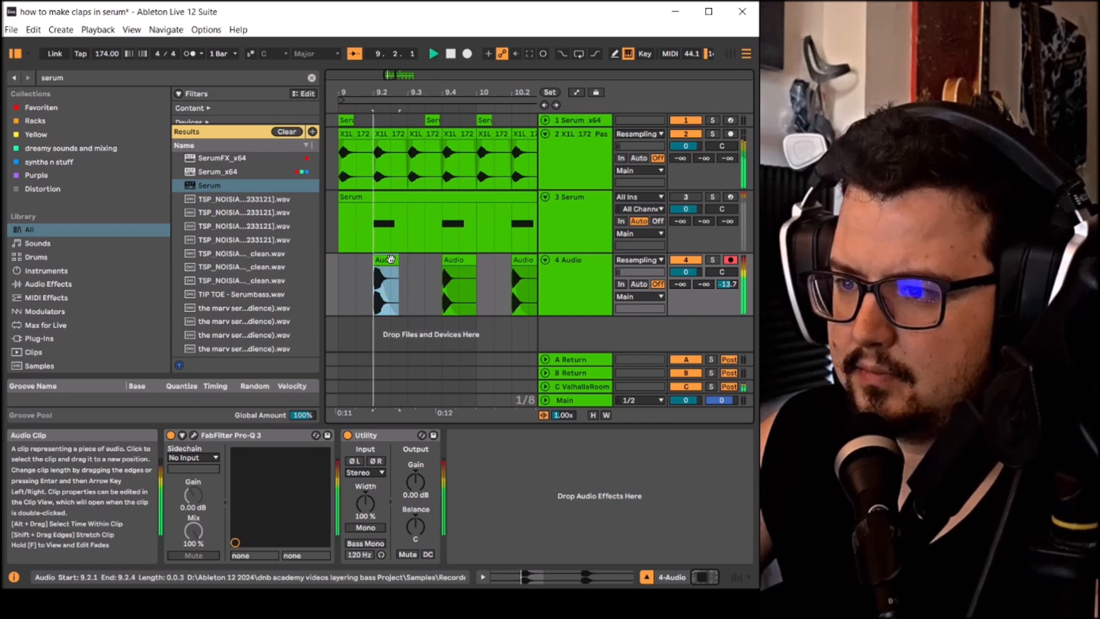
{"action": "scroll", "coordinate": [391, 259], "scroll_direction": "up", "scroll_amount": 2}
- Shorten the first clap clip further to two sixteenth notes and play it back
{"action": "key", "text": "space"}
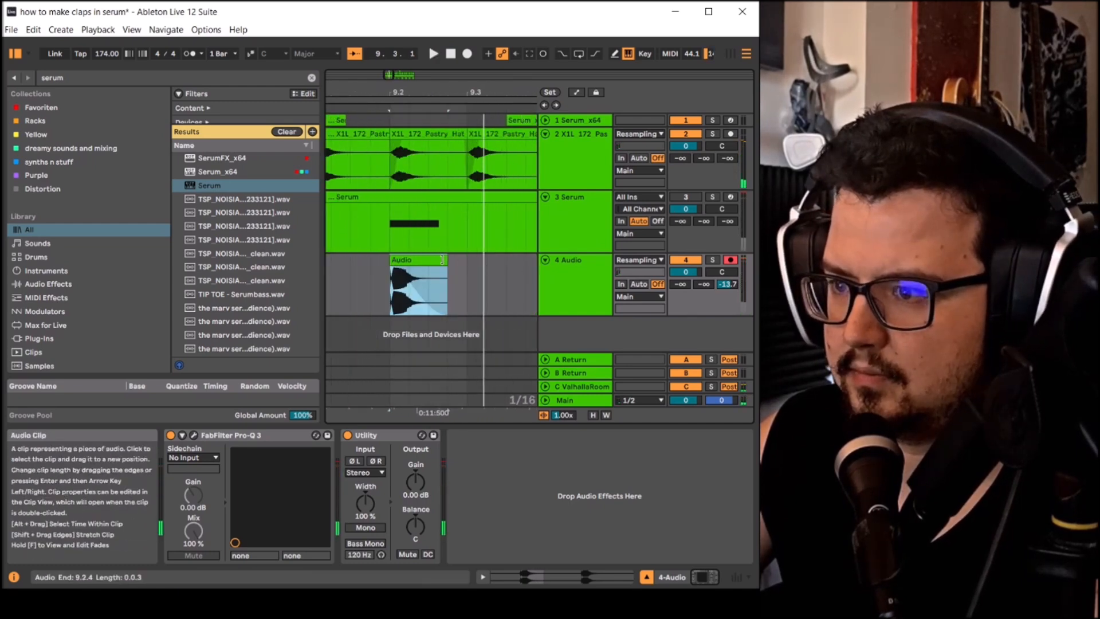
{"action": "left_click_drag", "start_coordinate": [443, 260], "coordinate": [428, 262]}
{"action": "key", "text": "space"}
{"action": "key", "text": "space"}
{"action": "key", "text": "space"}
{"action": "key", "text": "space"}
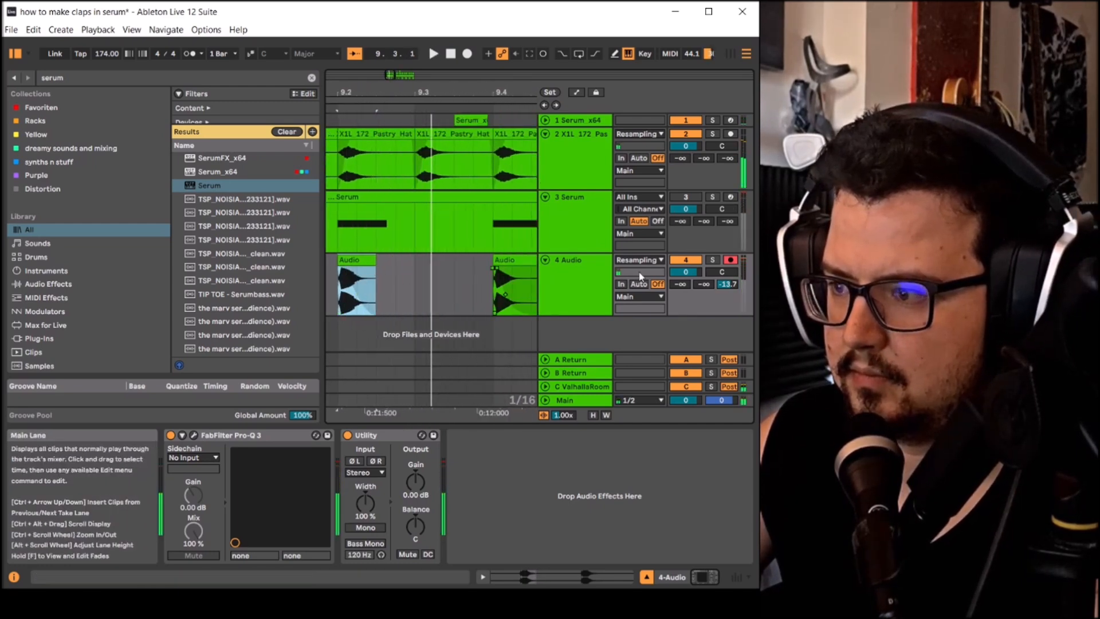
- Load a ValhallaRoom preset with 0.30 s decay and 7700 Hz high cut on the return track and audition the claps through it
{"action": "left_click", "coordinate": [576, 387]}
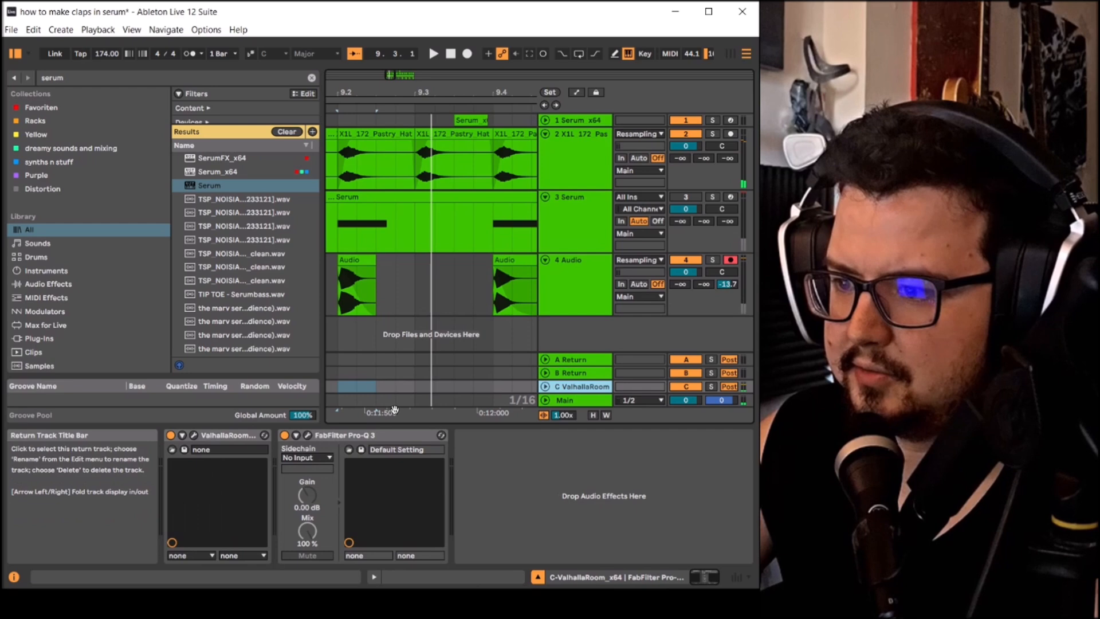
{"action": "left_click", "coordinate": [193, 436]}
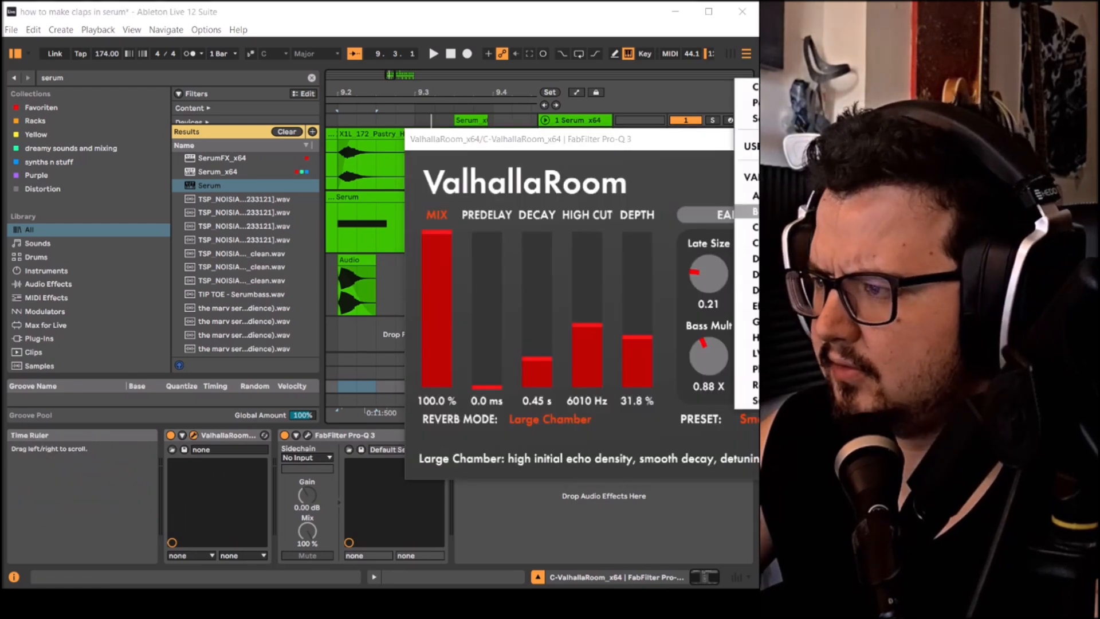
{"action": "left_click", "coordinate": [917, 321]}
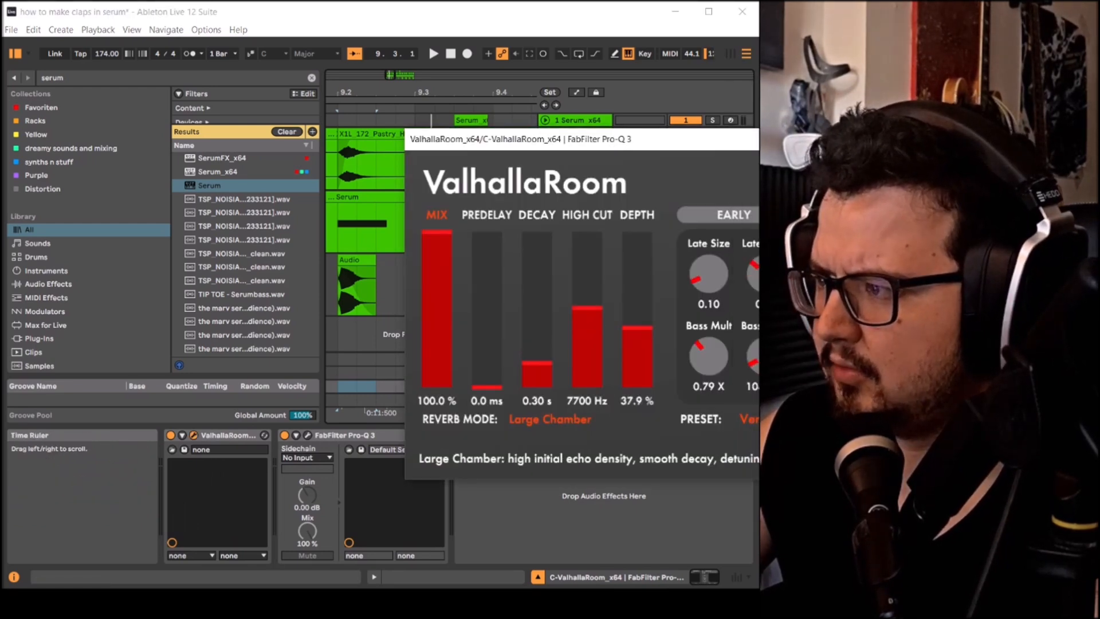
{"action": "key", "text": "Escape"}
{"action": "key", "text": "space"}
{"action": "scroll", "coordinate": [404, 262], "scroll_direction": "down", "scroll_amount": 8}
{"action": "left_click", "coordinate": [411, 274]}
{"action": "key", "text": "space"}
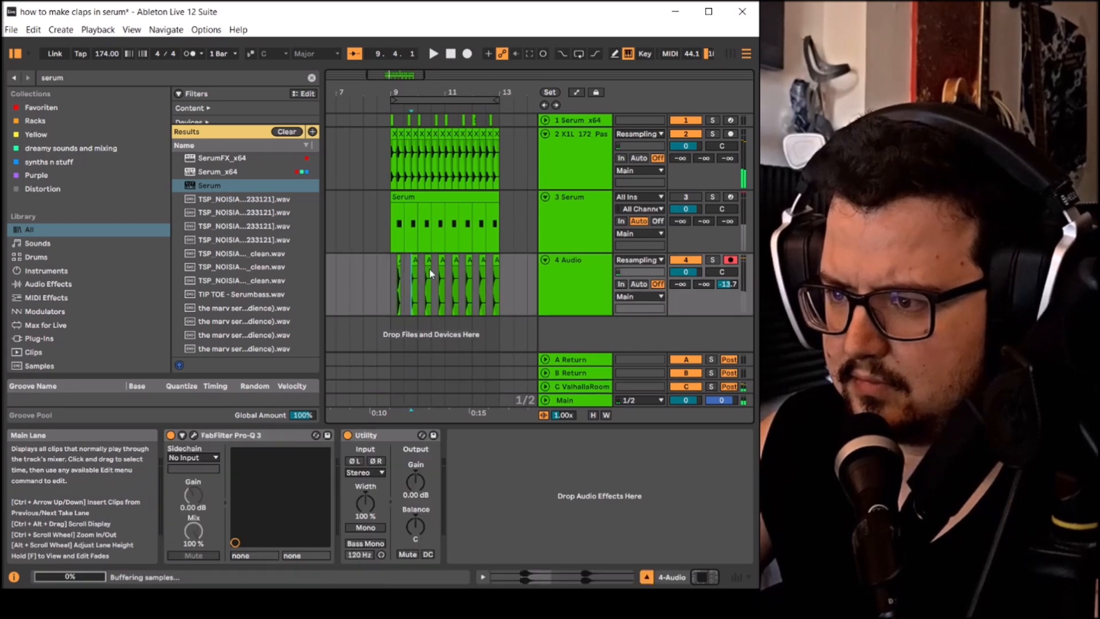
- Delete every clap clip after the first and repeat the first one every two beats up to bar 13
{"action": "left_click_drag", "start_coordinate": [429, 268], "coordinate": [522, 270]}
{"action": "key", "text": "Delete"}
{"action": "left_click", "coordinate": [379, 270]}
{"action": "left_click", "coordinate": [405, 262]}
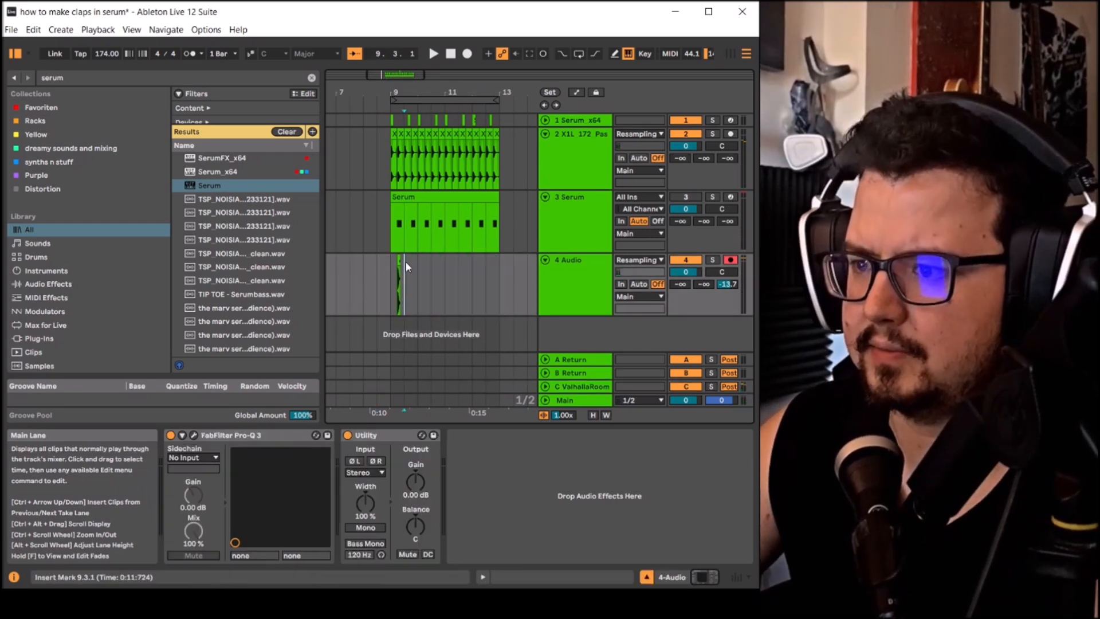
{"action": "left_click_drag", "start_coordinate": [406, 263], "coordinate": [390, 263]}
{"action": "key", "text": "ctrl+d"}
{"action": "key", "text": "ctrl+d"}
{"action": "key", "text": "ctrl+d"}
{"action": "key", "text": "ctrl+d"}
{"action": "key", "text": "ctrl+d"}
{"action": "key", "text": "ctrl+d"}
{"action": "key", "text": "ctrl+d"}
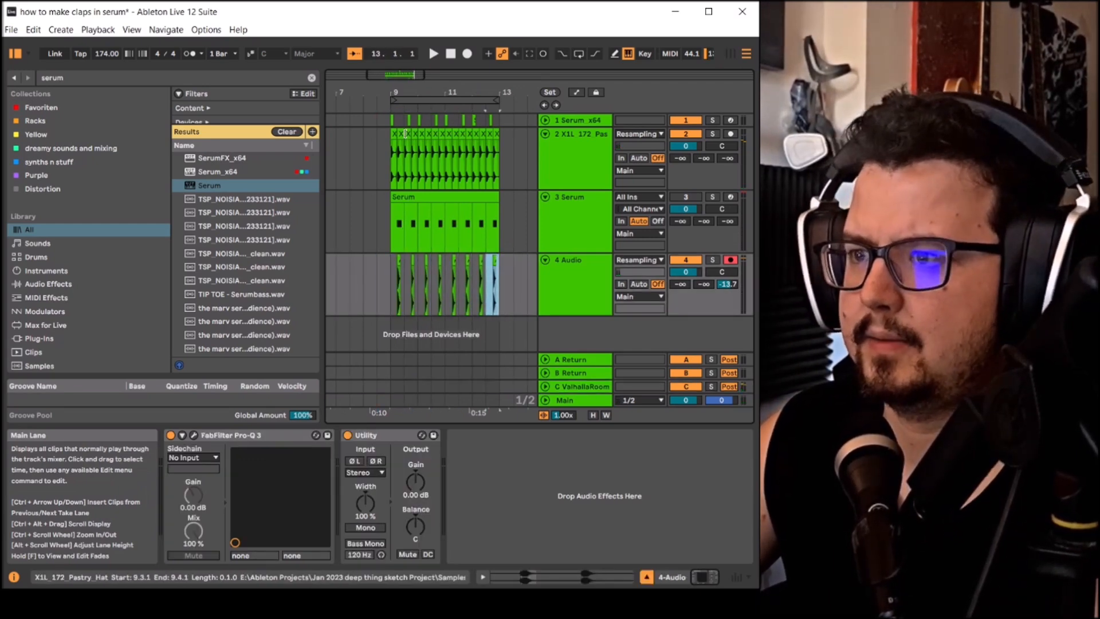
- Play back bars 9 to 13 and steepen the fade-out curve of the first clap clip
{"action": "left_click", "coordinate": [422, 100]}
{"action": "key", "text": "space"}
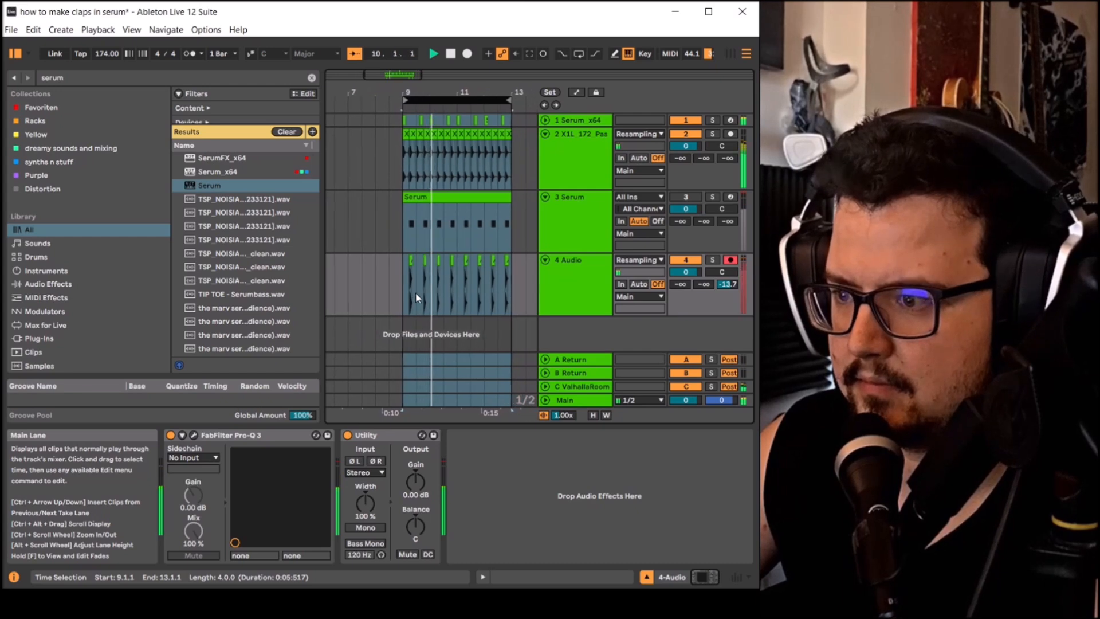
{"action": "scroll", "coordinate": [395, 290], "scroll_direction": "up", "scroll_amount": 10}
{"action": "key", "text": "space"}
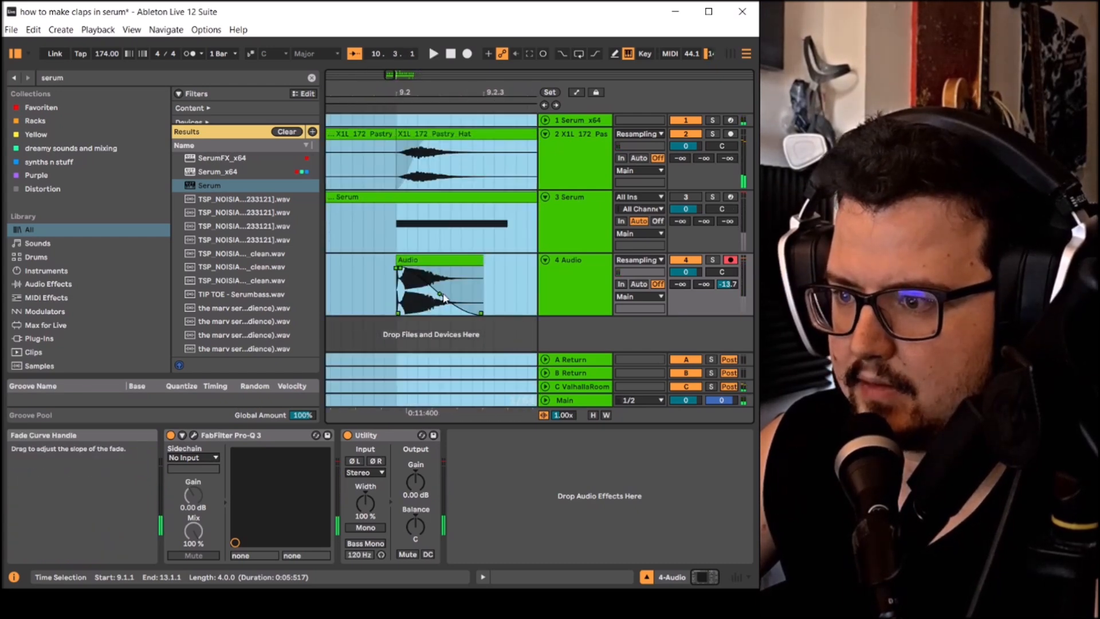
{"action": "left_click_drag", "start_coordinate": [444, 297], "coordinate": [404, 273]}
{"action": "scroll", "coordinate": [397, 274], "scroll_direction": "down", "scroll_amount": 10}
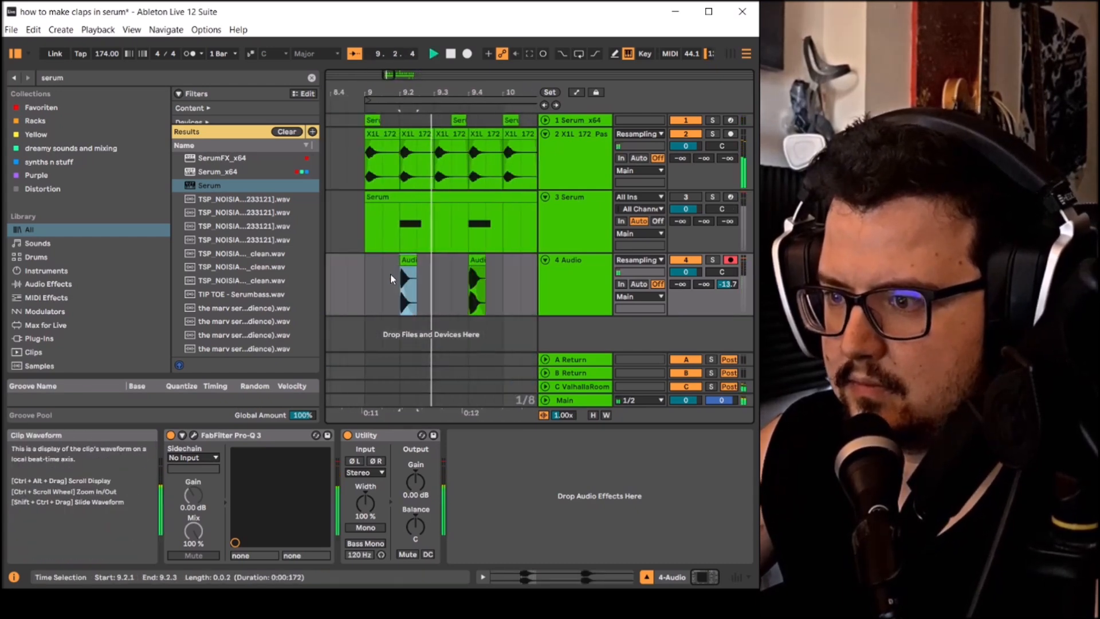
- Replace the remaining clap clips with duplicates of the re-faded first clap, one every two beats until bar 13
{"action": "left_click", "coordinate": [438, 275]}
{"action": "left_click_drag", "start_coordinate": [474, 269], "coordinate": [527, 265]}
{"action": "key", "text": "Delete"}
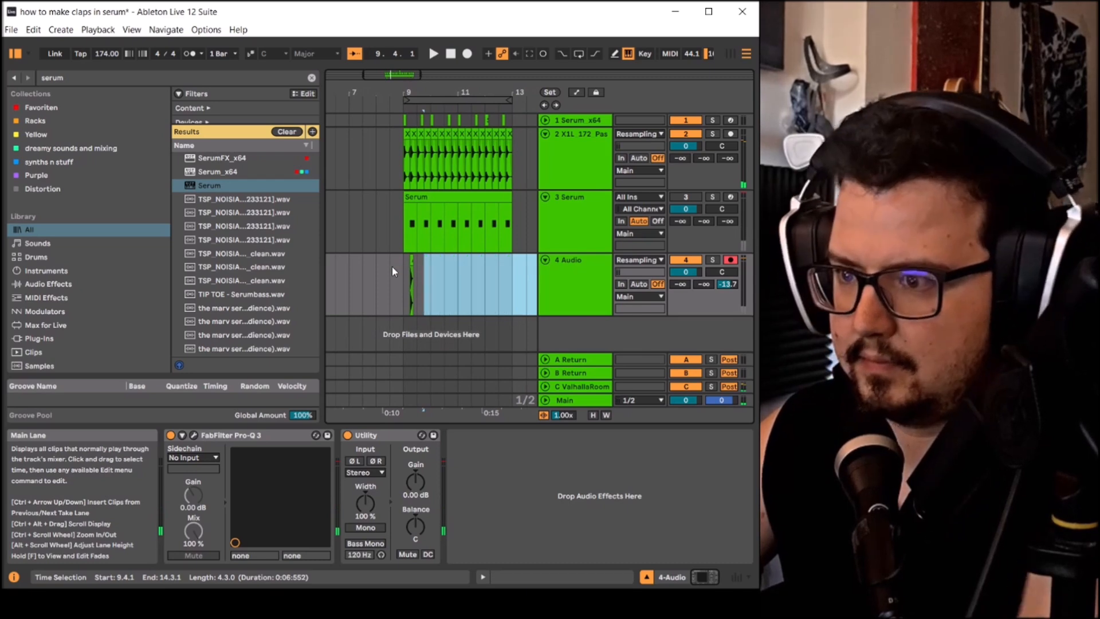
{"action": "left_click_drag", "start_coordinate": [403, 266], "coordinate": [418, 264]}
{"action": "key", "text": "ctrl+d"}
{"action": "key", "text": "ctrl+d"}
{"action": "key", "text": "ctrl+d"}
{"action": "key", "text": "ctrl+d"}
{"action": "key", "text": "ctrl+d"}
{"action": "key", "text": "ctrl+d"}
{"action": "key", "text": "ctrl+d"}
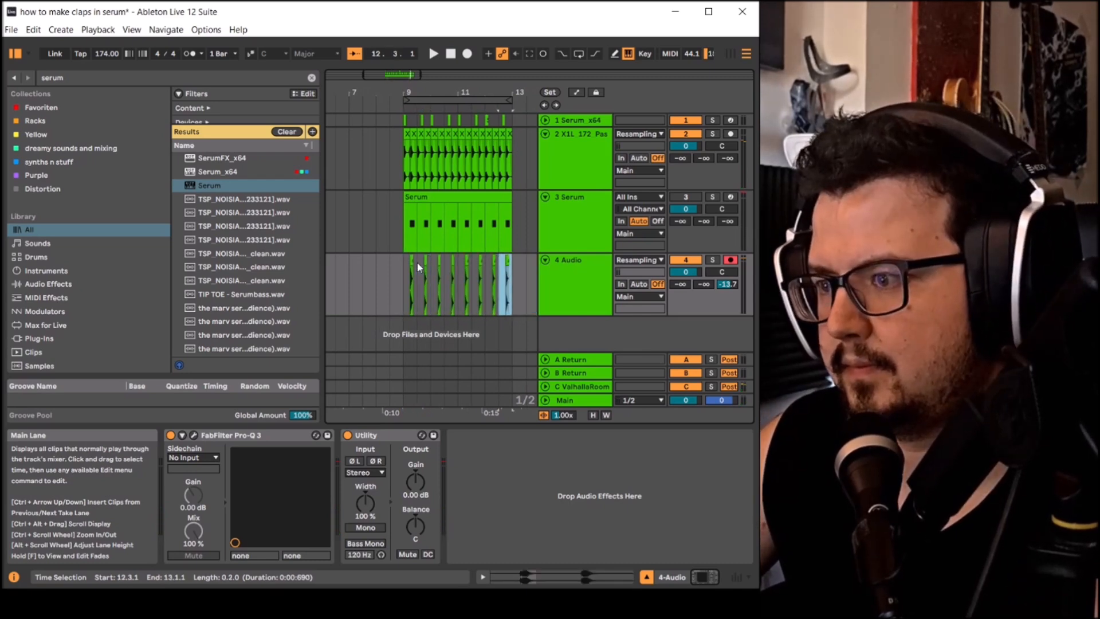
- Play the beat from bar 9 to hear the repeated claps with the drums
{"action": "left_click", "coordinate": [401, 263]}
{"action": "key", "text": "space"}
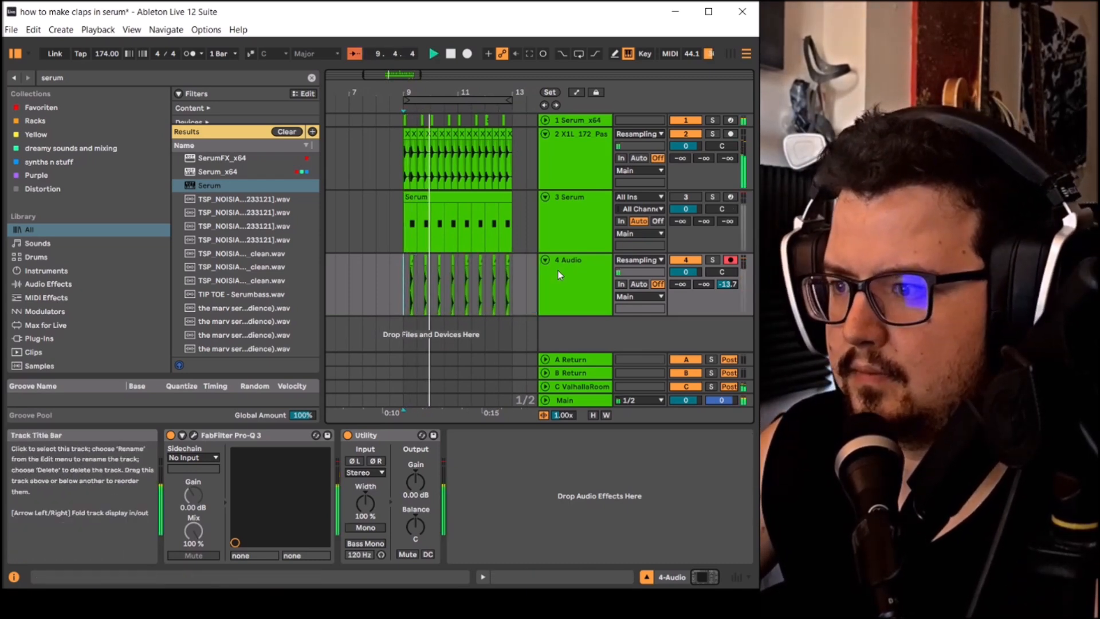
{"action": "left_click", "coordinate": [580, 276]}
{"action": "key", "text": "space"}
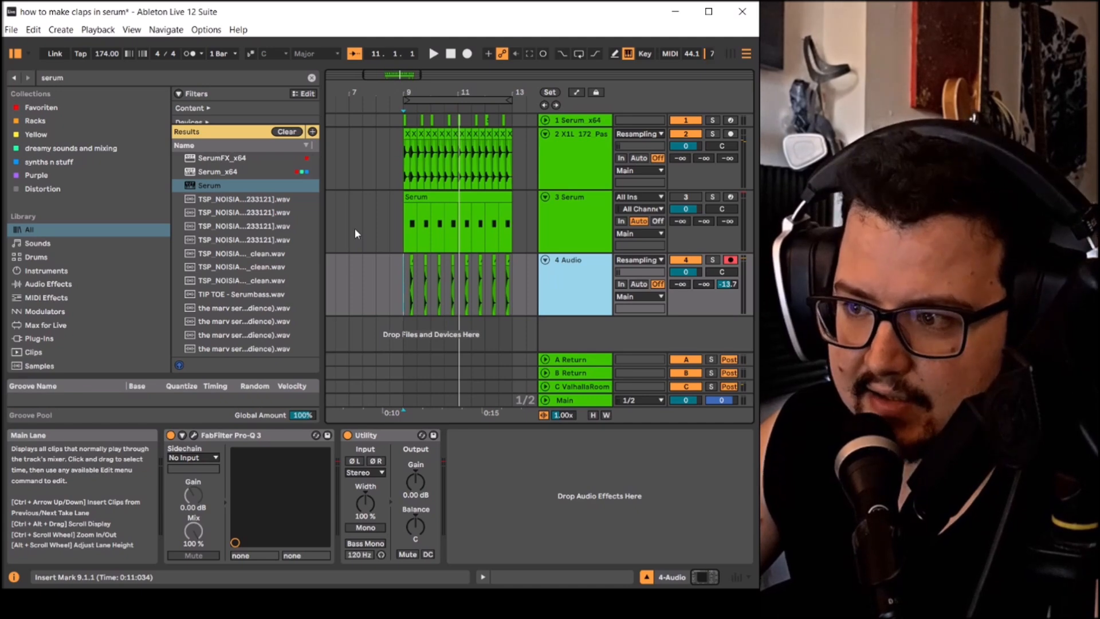
- Copy the first clap clip at 9.2.1 onto a new audio track directly below the clap track
{"action": "scroll", "coordinate": [401, 294], "scroll_direction": "up", "scroll_amount": 3}
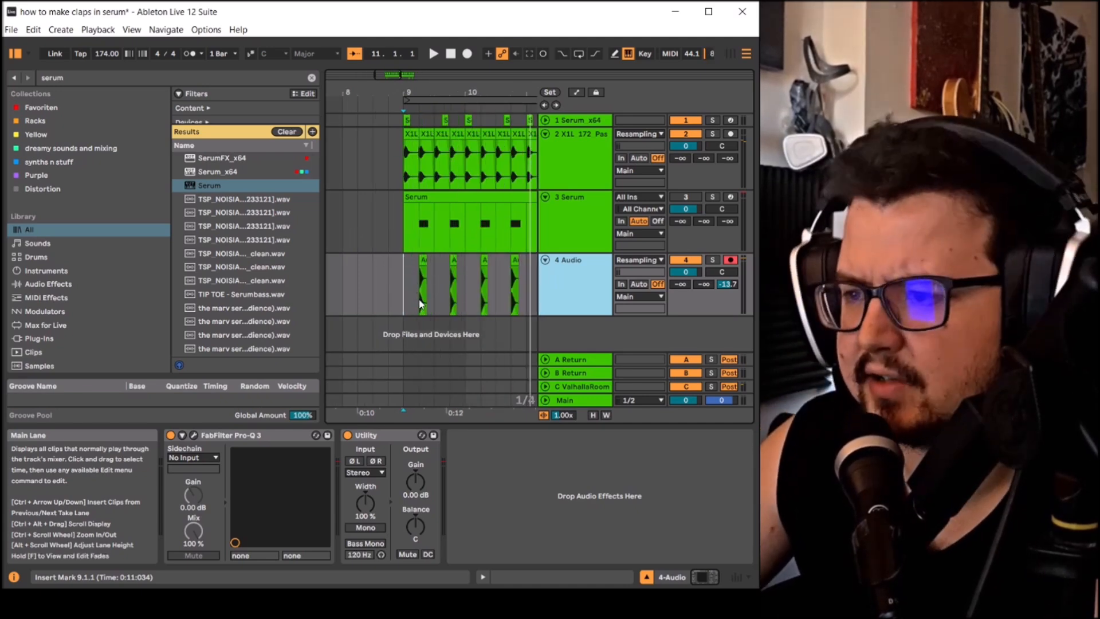
{"action": "left_click", "coordinate": [422, 262]}
{"action": "scroll", "coordinate": [422, 262], "scroll_direction": "up", "scroll_amount": 2}
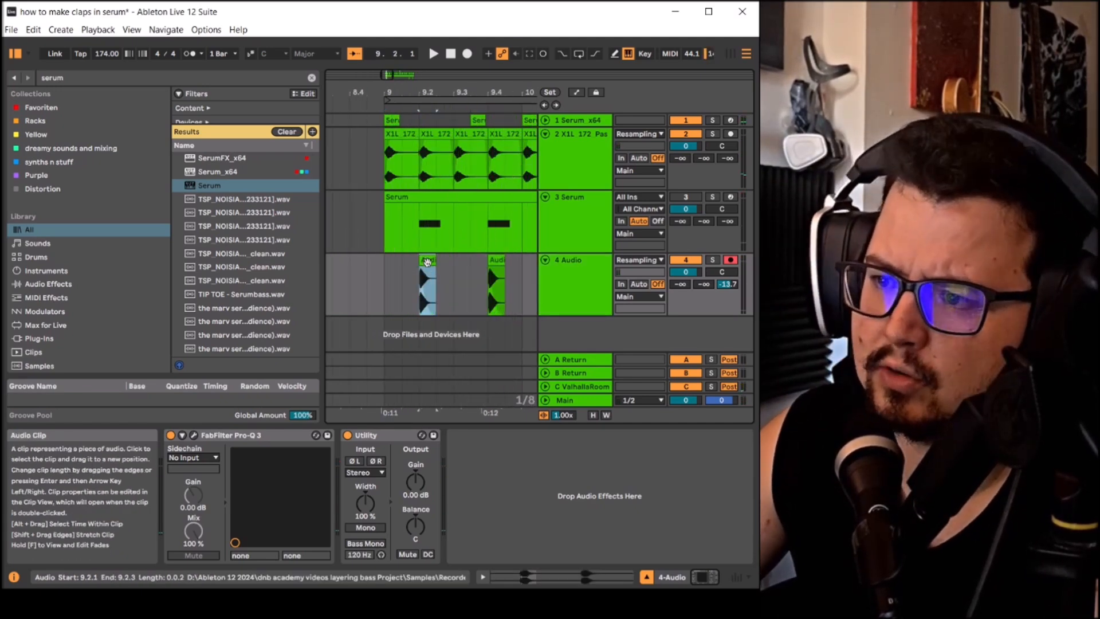
{"action": "left_click_drag", "start_coordinate": [422, 262], "coordinate": [429, 329]}
{"action": "scroll", "coordinate": [424, 328], "scroll_direction": "up", "scroll_amount": 4}
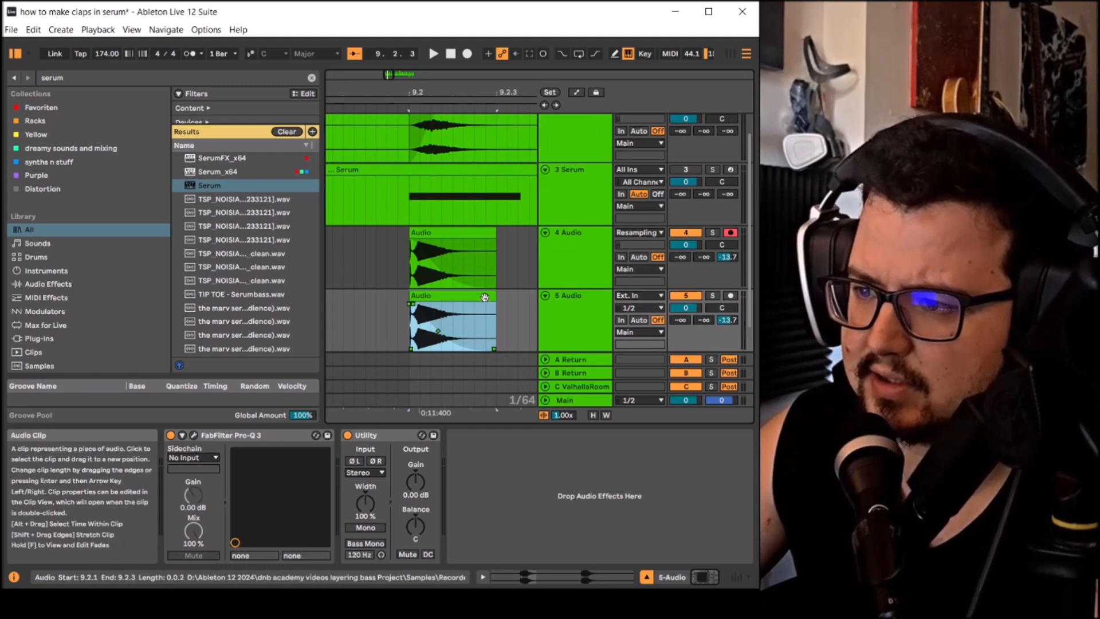
- Cut the copied clap on the new track down to a short hit starting at 9.2.1, made of two adjoining pieces
{"action": "left_click_drag", "start_coordinate": [489, 298], "coordinate": [384, 313]}
{"action": "scroll", "coordinate": [423, 302], "scroll_direction": "up", "scroll_amount": 3}
{"action": "scroll", "coordinate": [415, 310], "scroll_direction": "up", "scroll_amount": 3}
{"action": "key", "text": "Delete"}
{"action": "scroll", "coordinate": [409, 307], "scroll_direction": "up", "scroll_amount": 3}
{"action": "scroll", "coordinate": [387, 309], "scroll_direction": "up", "scroll_amount": 4}
{"action": "left_click", "coordinate": [355, 309]}
{"action": "scroll", "coordinate": [312, 309], "scroll_direction": "down", "scroll_amount": 1}
{"action": "left_click", "coordinate": [385, 308]}
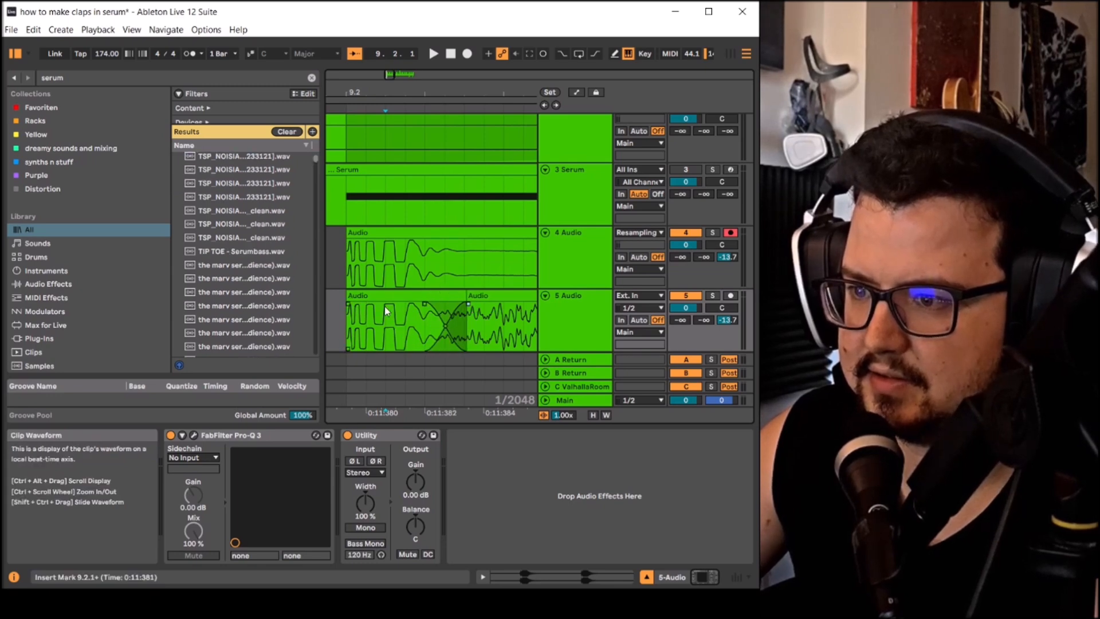
{"action": "scroll", "coordinate": [386, 310], "scroll_direction": "down", "scroll_amount": 5}
{"action": "left_click", "coordinate": [402, 297]}
{"action": "scroll", "coordinate": [404, 298], "scroll_direction": "up", "scroll_amount": 1}
- Trim the tail of the short clap hit and consolidate its two pieces into a single clip
{"action": "right_click", "coordinate": [407, 303]}
{"action": "right_click", "coordinate": [405, 297]}
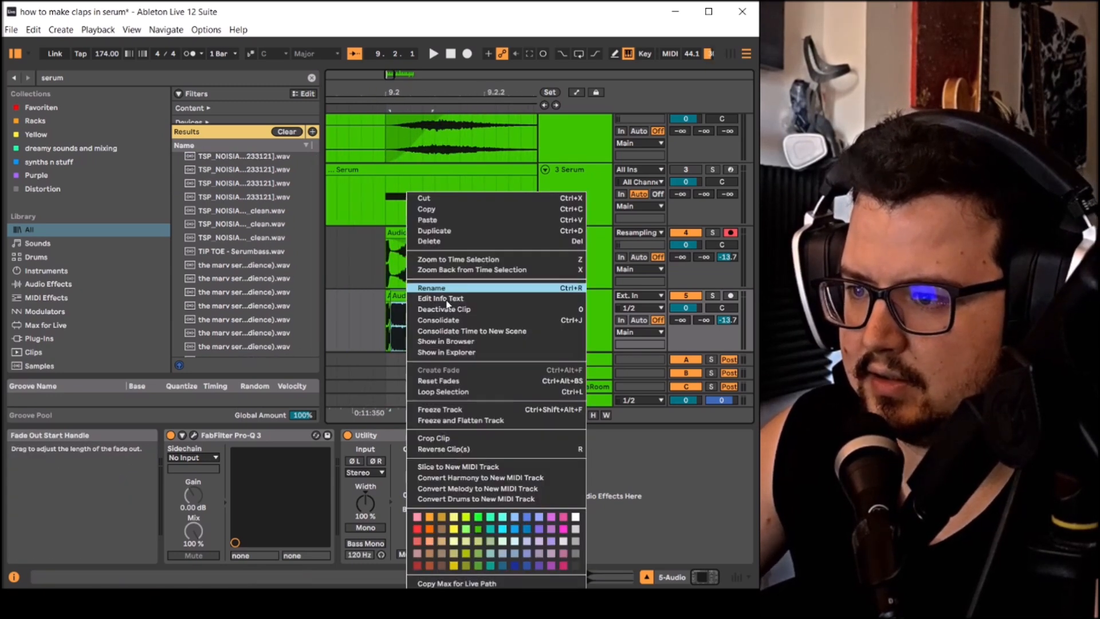
{"action": "left_click", "coordinate": [404, 298]}
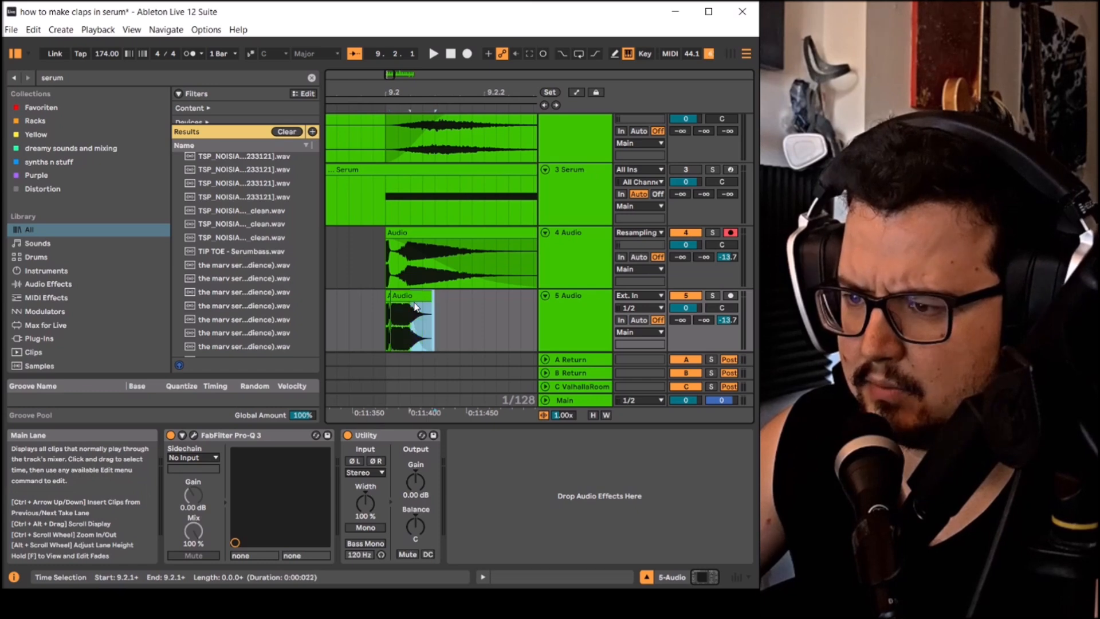
{"action": "left_click_drag", "start_coordinate": [424, 309], "coordinate": [394, 307]}
{"action": "left_click", "coordinate": [401, 296]}
{"action": "right_click", "coordinate": [386, 305]}
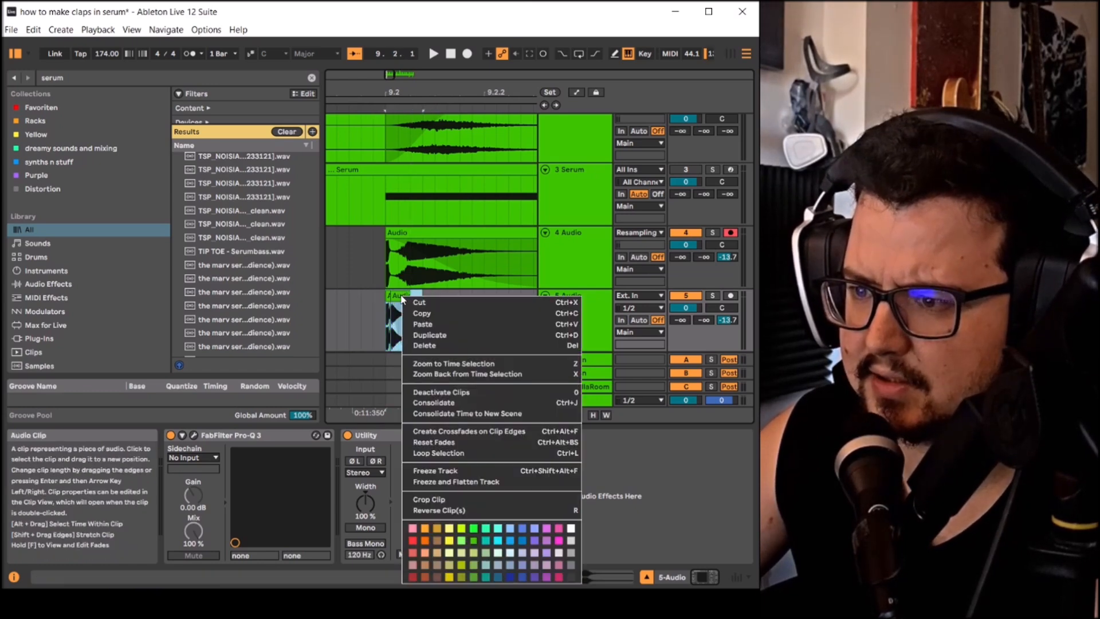
{"action": "left_click", "coordinate": [436, 404]}
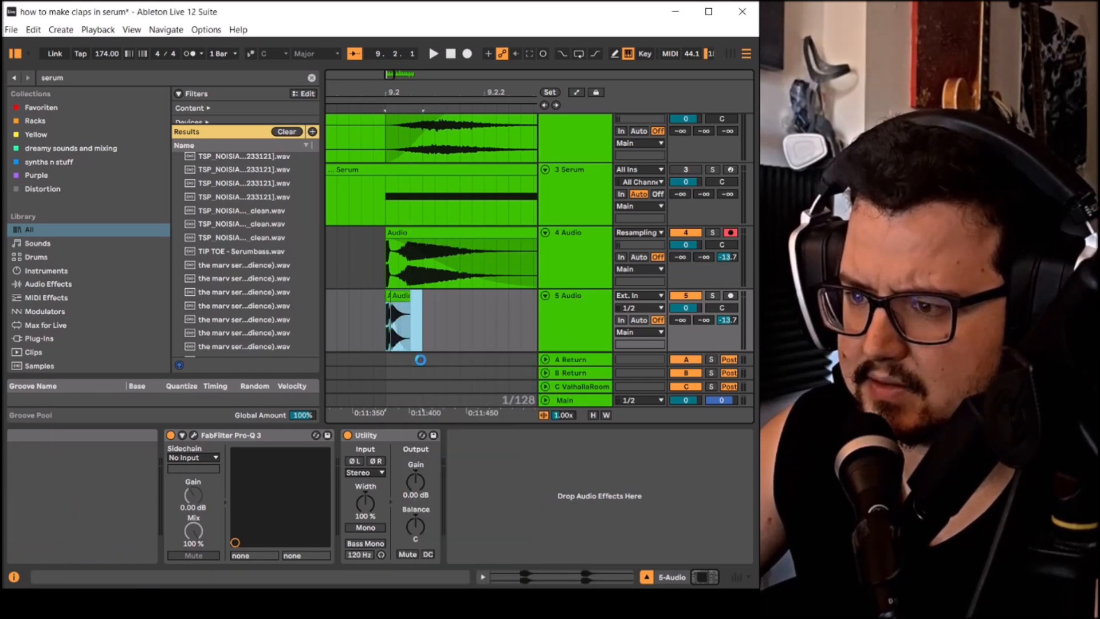
- Solo the new track and play back the consolidated short hit
{"action": "left_click", "coordinate": [713, 297]}
{"action": "key", "text": "space"}
{"action": "key", "text": "space"}
{"action": "scroll", "coordinate": [384, 295], "scroll_direction": "down", "scroll_amount": 7}
{"action": "scroll", "coordinate": [473, 300], "scroll_direction": "up", "scroll_amount": 4}
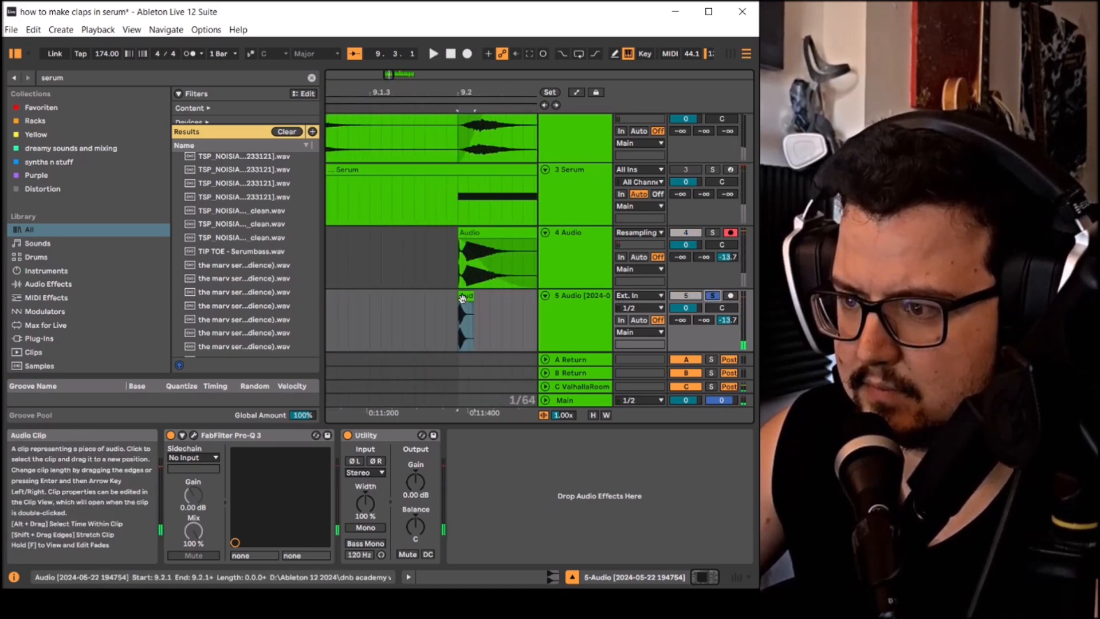
- Place the short hit slightly before 9.2 and add a shorter copy with lower clip gain just after the beat
{"action": "scroll", "coordinate": [462, 298], "scroll_direction": "up", "scroll_amount": 3}
{"action": "left_click_drag", "start_coordinate": [482, 298], "coordinate": [523, 298]}
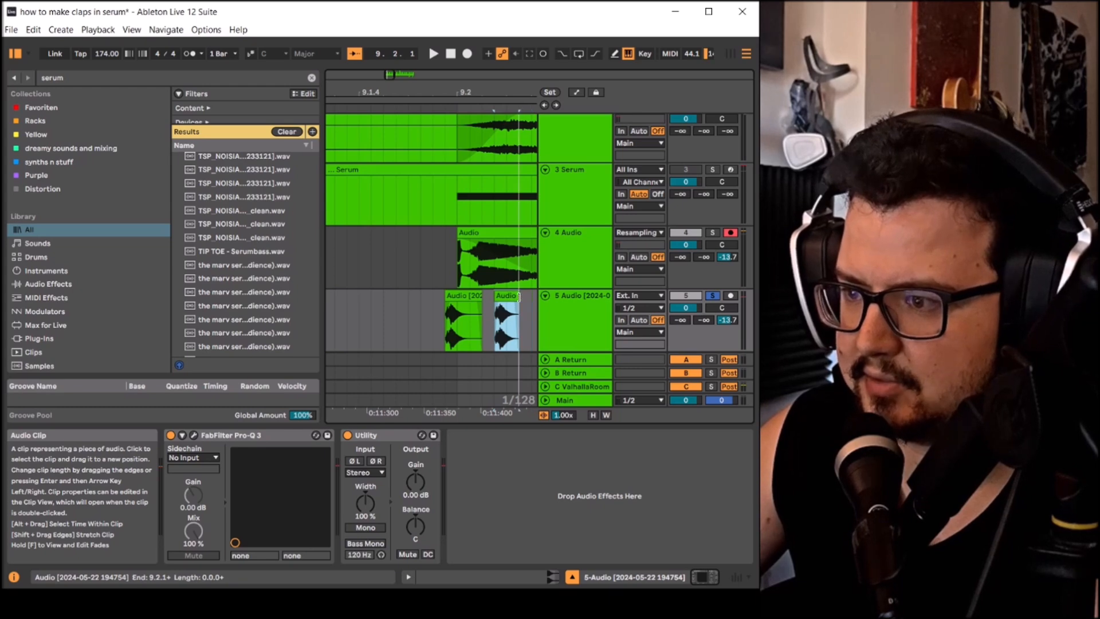
{"action": "double_click", "coordinate": [512, 309]}
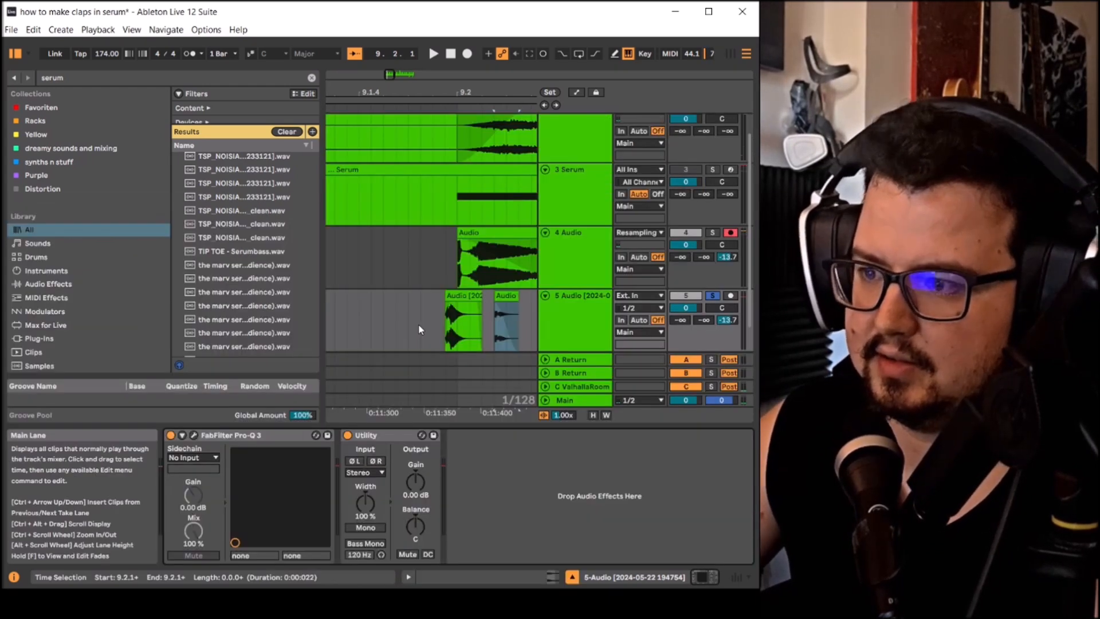
{"action": "left_click", "coordinate": [417, 319]}
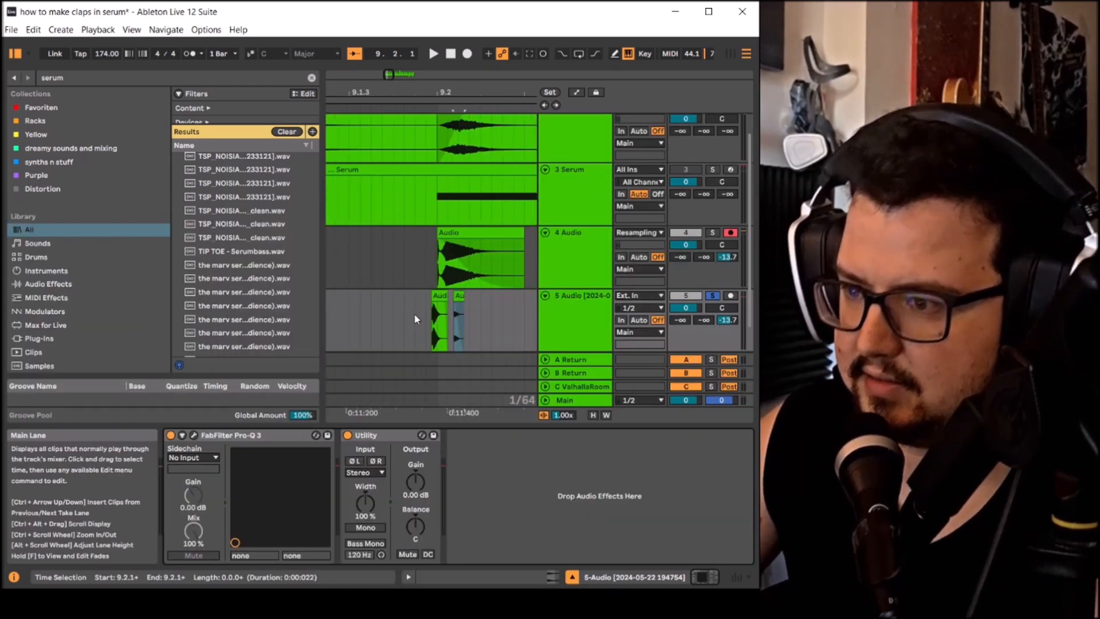
- Solo the main clap track as well and play it together with the layered short hits
{"action": "left_click", "coordinate": [415, 319]}
{"action": "left_click", "coordinate": [718, 235]}
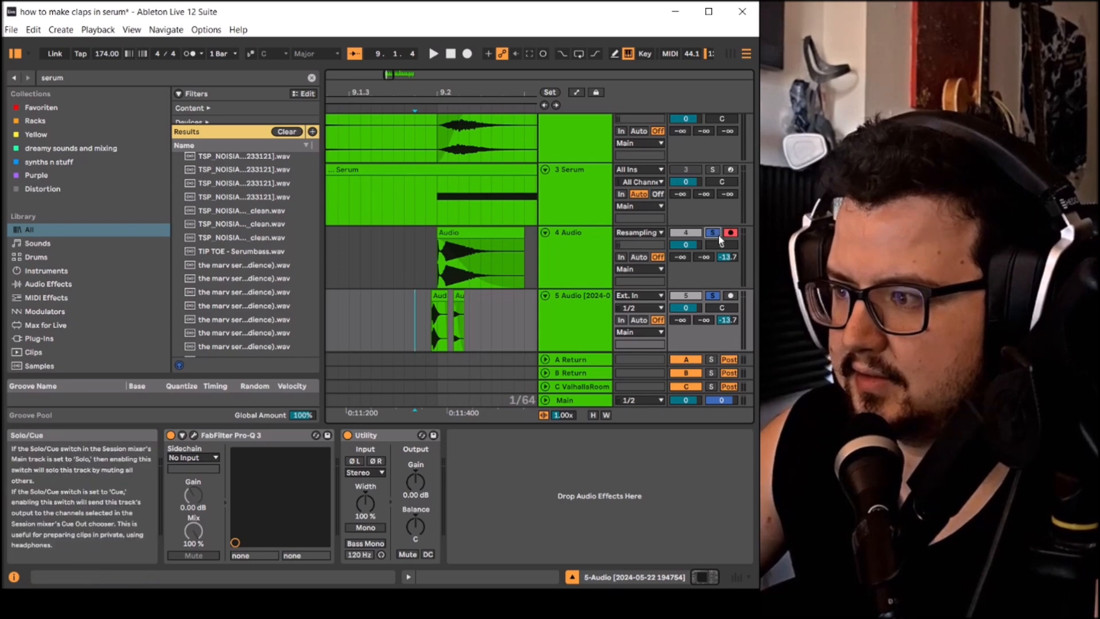
{"action": "key", "text": "space"}
{"action": "scroll", "coordinate": [640, 271], "scroll_direction": "down", "scroll_amount": 1}
{"action": "scroll", "coordinate": [521, 294], "scroll_direction": "down", "scroll_amount": 5}
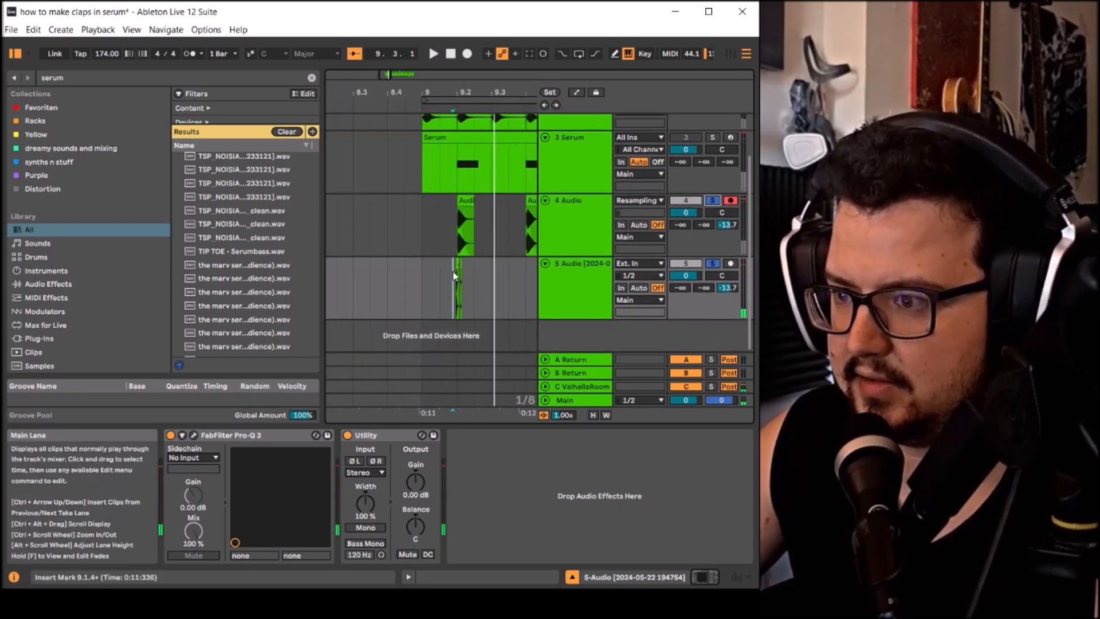
{"action": "scroll", "coordinate": [338, 278], "scroll_direction": "up", "scroll_amount": 8}
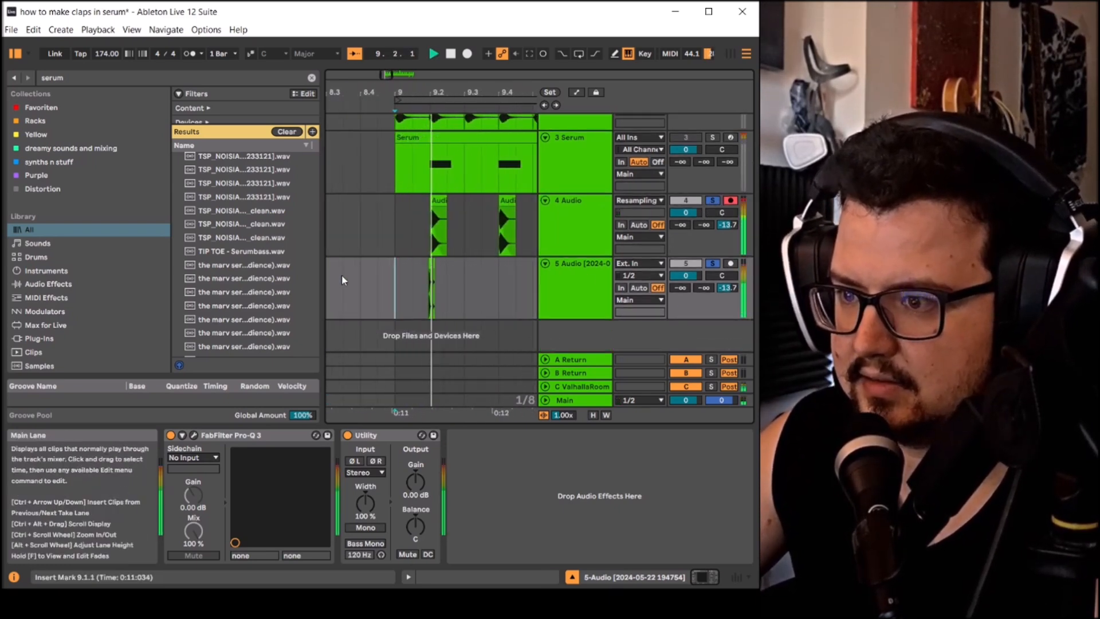
{"action": "left_click", "coordinate": [400, 278]}
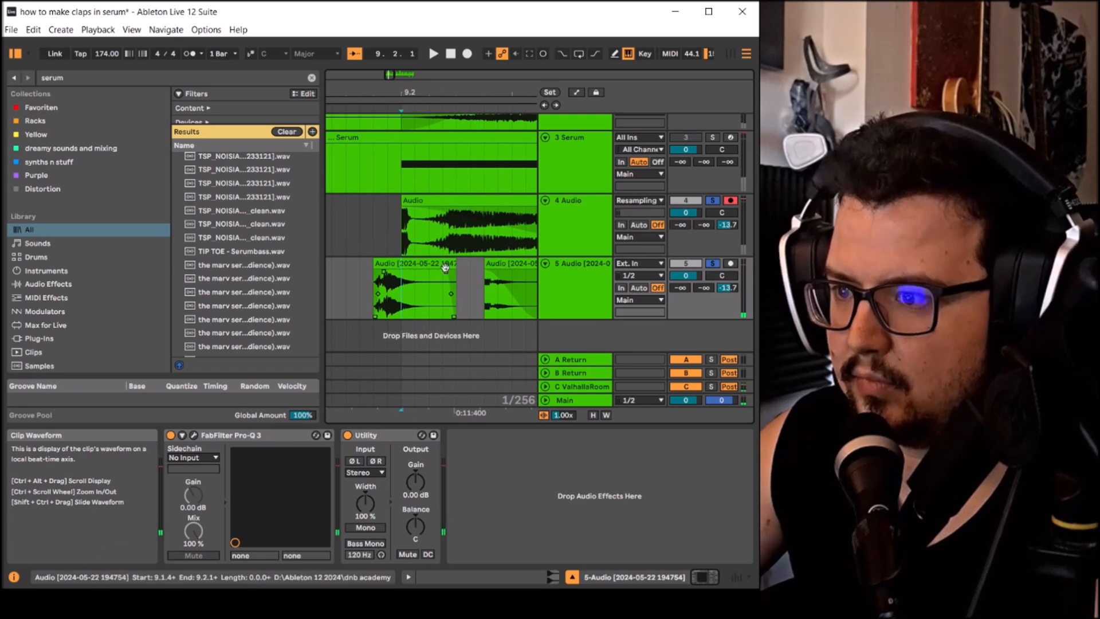
- Shorten the short hit before the beat to end at 9.2.1 and play back the layered clap
{"action": "left_click_drag", "start_coordinate": [456, 263], "coordinate": [401, 264]}
{"action": "left_click", "coordinate": [352, 284]}
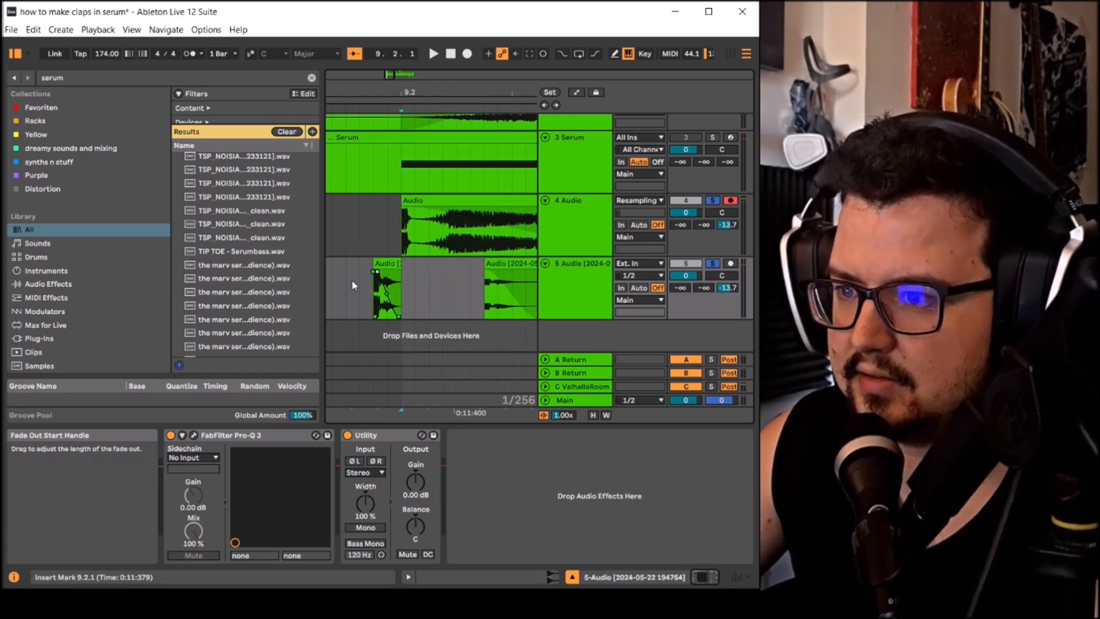
{"action": "scroll", "coordinate": [493, 282], "scroll_direction": "down", "scroll_amount": 4}
{"action": "left_click", "coordinate": [411, 280]}
{"action": "key", "text": "space"}
{"action": "scroll", "coordinate": [487, 290], "scroll_direction": "down", "scroll_amount": 4}
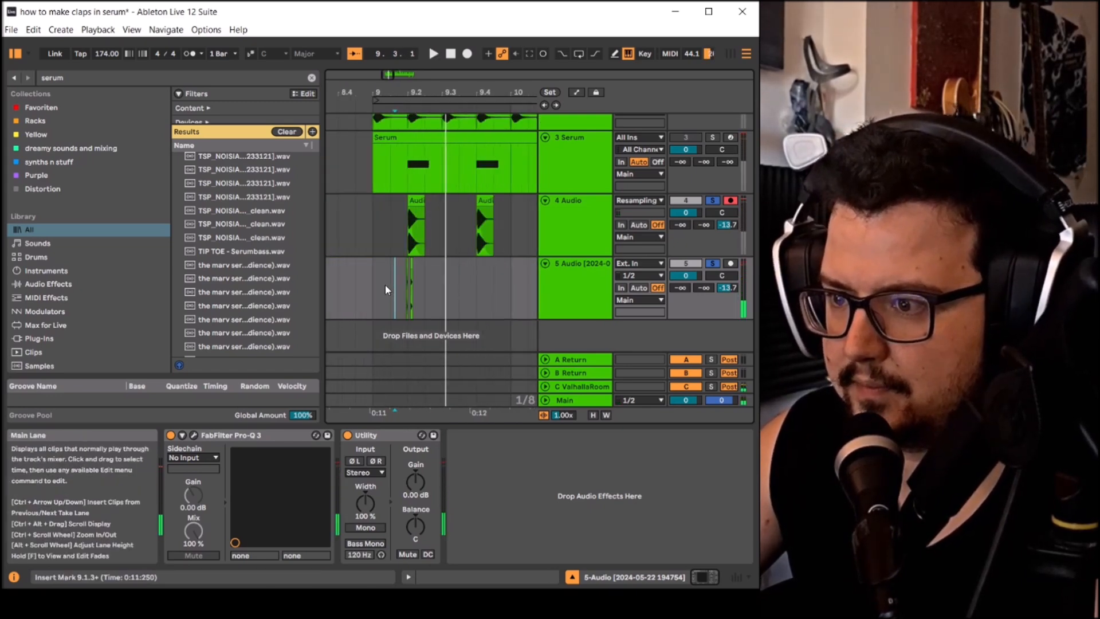
- Add a third, shorter copy of the hit following the second one before 9.2.2 and play the layered clap
{"action": "scroll", "coordinate": [453, 279], "scroll_direction": "up", "scroll_amount": 4}
{"action": "scroll", "coordinate": [505, 265], "scroll_direction": "up", "scroll_amount": 2}
{"action": "left_click", "coordinate": [498, 264]}
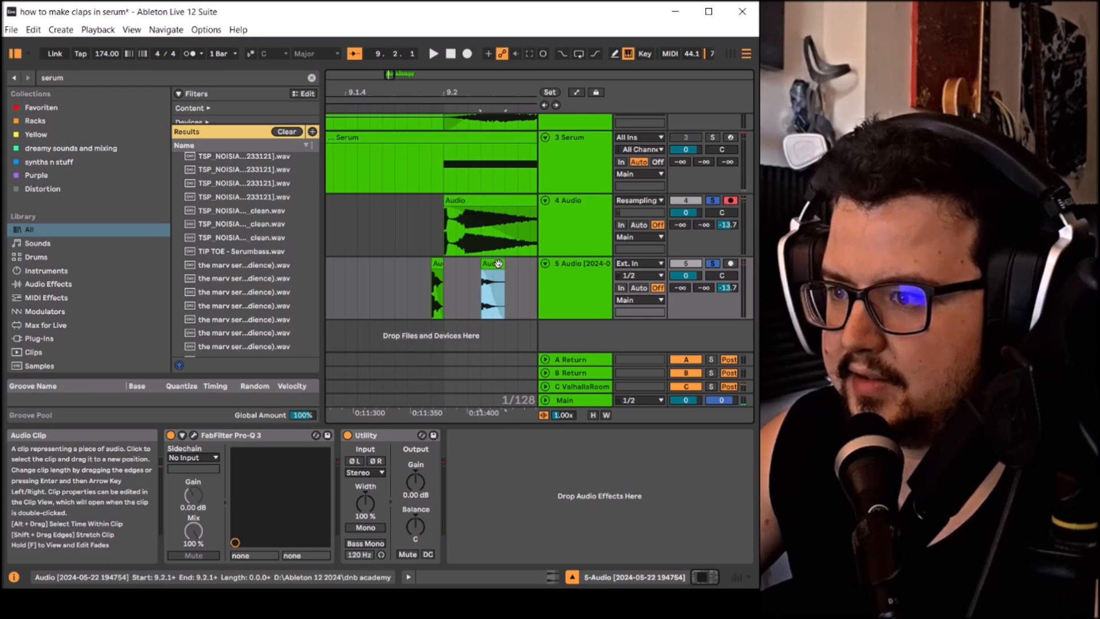
{"action": "left_click_drag", "start_coordinate": [522, 272], "coordinate": [513, 270]}
{"action": "scroll", "coordinate": [419, 281], "scroll_direction": "down", "scroll_amount": 3}
{"action": "left_click", "coordinate": [356, 284]}
{"action": "scroll", "coordinate": [394, 280], "scroll_direction": "down", "scroll_amount": 3}
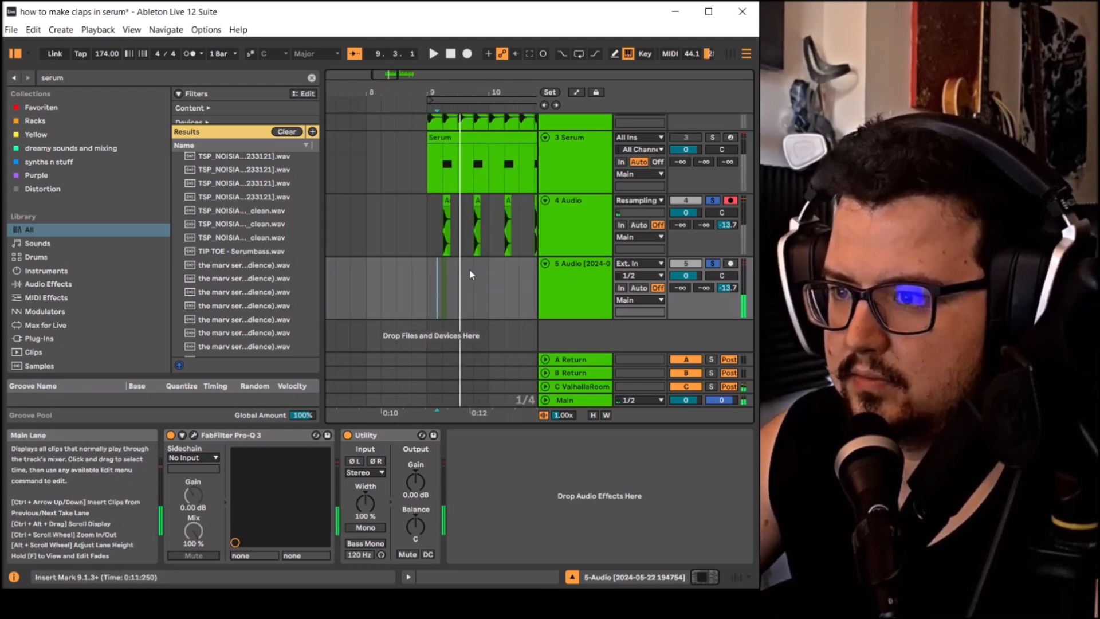
{"action": "key", "text": "space"}
- Add a fourth short copy of the hit just after 9.2.2 and set its clip gain to -20.8 dB
{"action": "scroll", "coordinate": [417, 273], "scroll_direction": "up", "scroll_amount": 3}
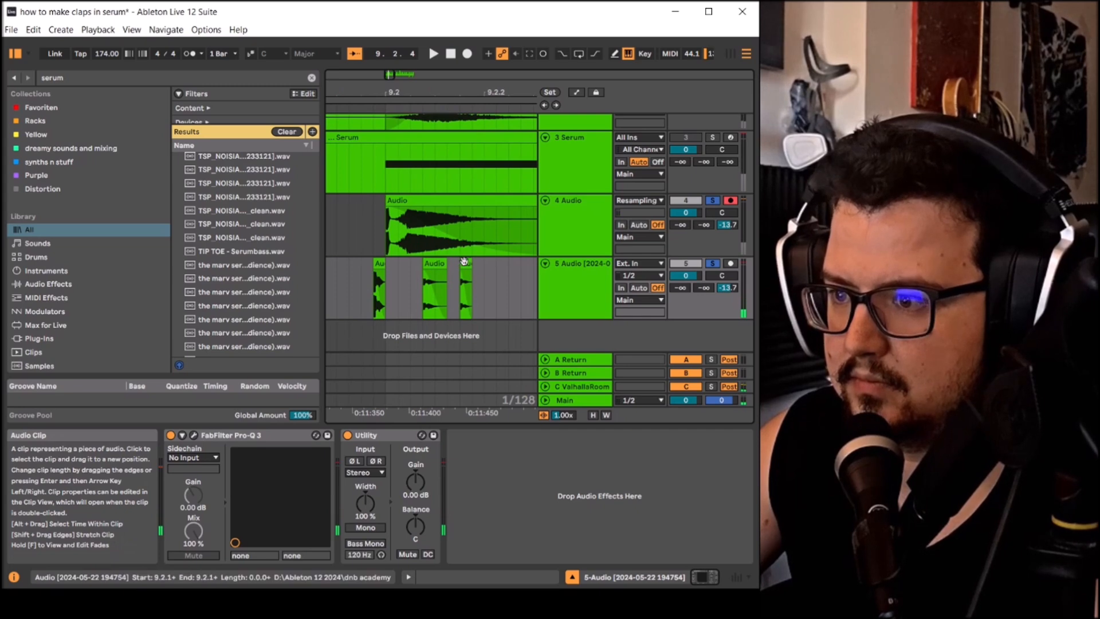
{"action": "scroll", "coordinate": [450, 284], "scroll_direction": "down", "scroll_amount": 4}
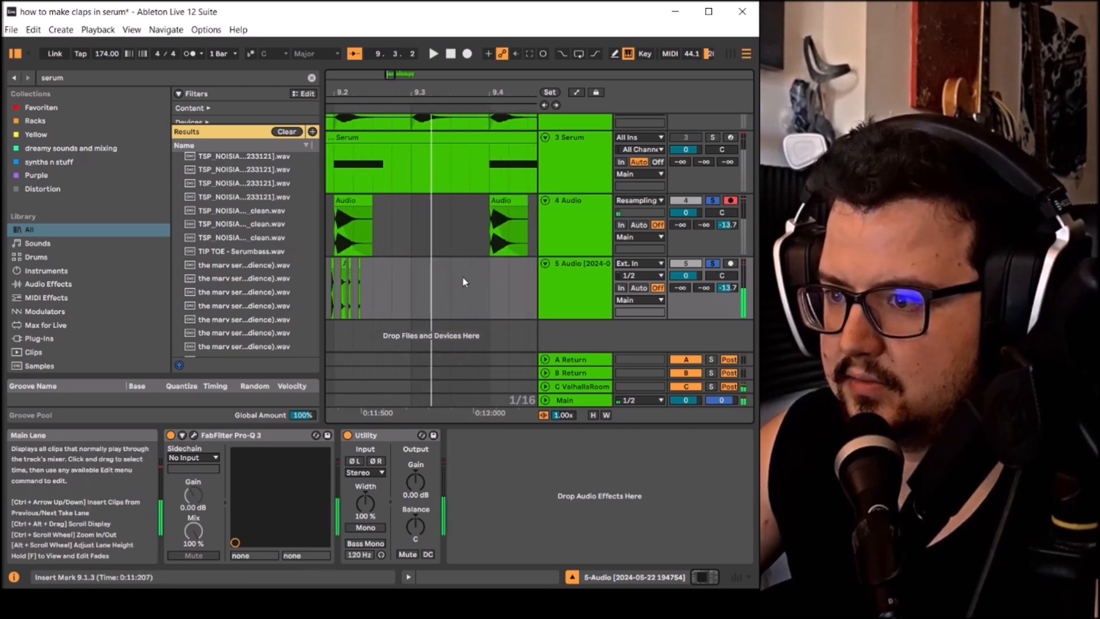
{"action": "scroll", "coordinate": [464, 282], "scroll_direction": "up", "scroll_amount": 3}
{"action": "double_click", "coordinate": [390, 289]}
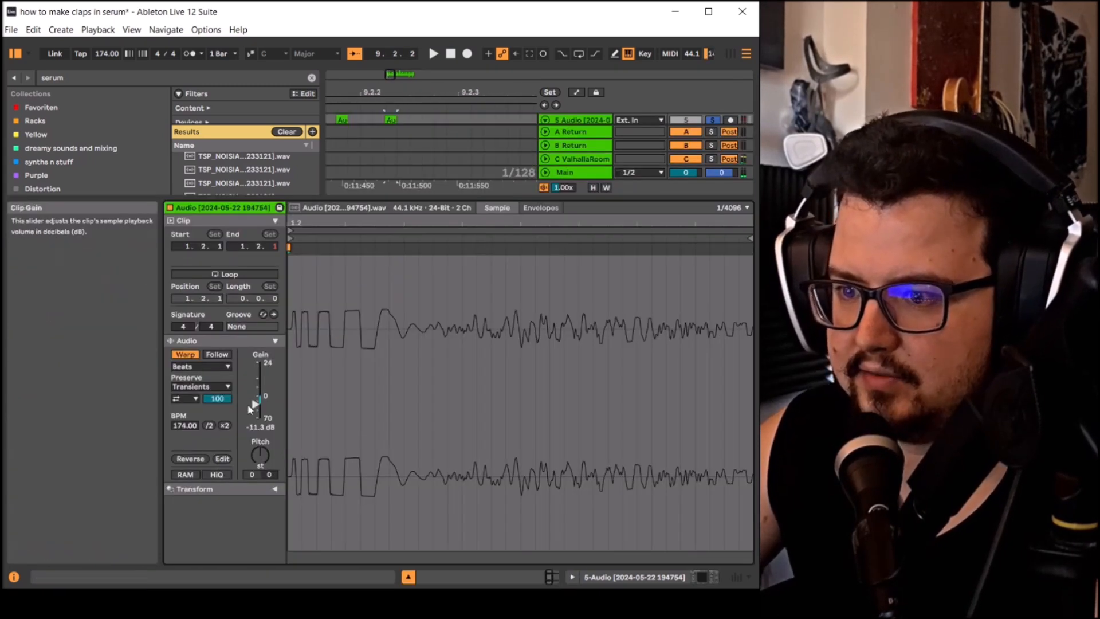
{"action": "left_click_drag", "start_coordinate": [249, 406], "coordinate": [249, 411]}
{"action": "key", "text": "shift+Tab"}
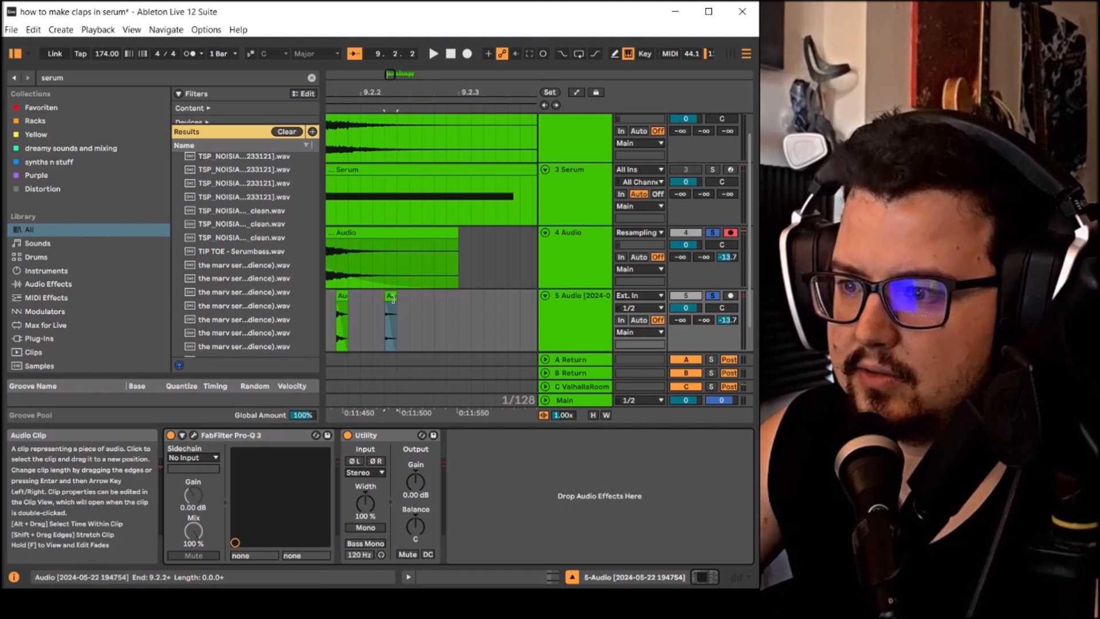
- Lengthen the end of the fourth hit and play back the layered clap
{"action": "mouse_move", "coordinate": [395, 298]}
{"action": "left_mouse_down"}
{"action": "mouse_move", "coordinate": [422, 298]}
{"action": "mouse_move", "coordinate": [400, 297]}
{"action": "left_mouse_up"}
{"action": "scroll", "coordinate": [386, 309], "scroll_direction": "up", "scroll_amount": 1}
{"action": "double_click", "coordinate": [421, 297]}
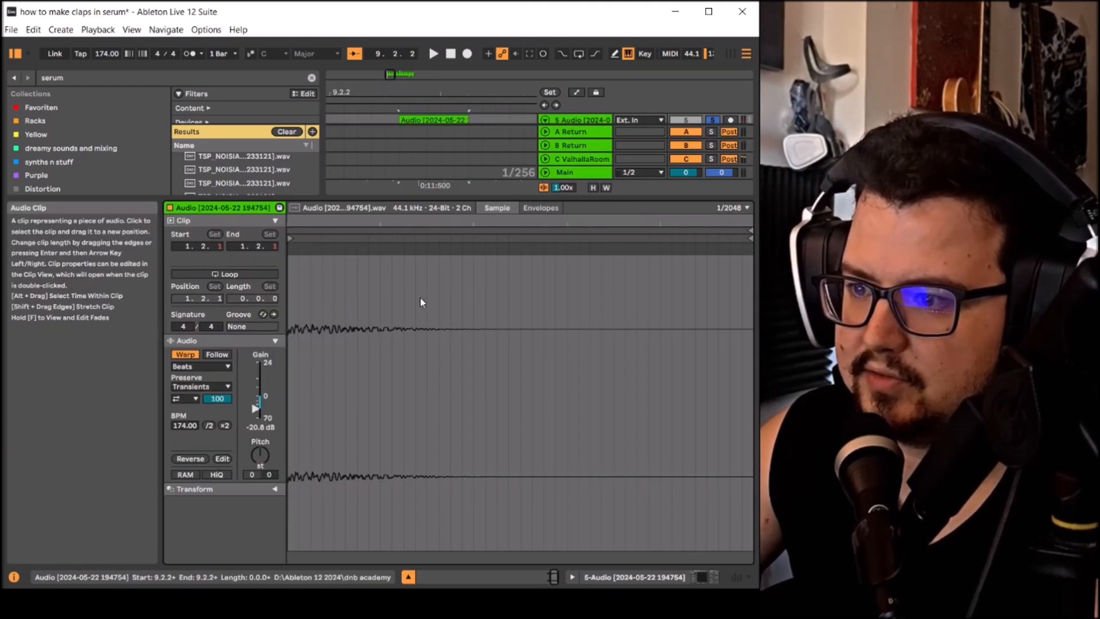
{"action": "scroll", "coordinate": [434, 284], "scroll_direction": "down", "scroll_amount": 5}
{"action": "key", "text": "space"}
{"action": "key", "text": "space"}
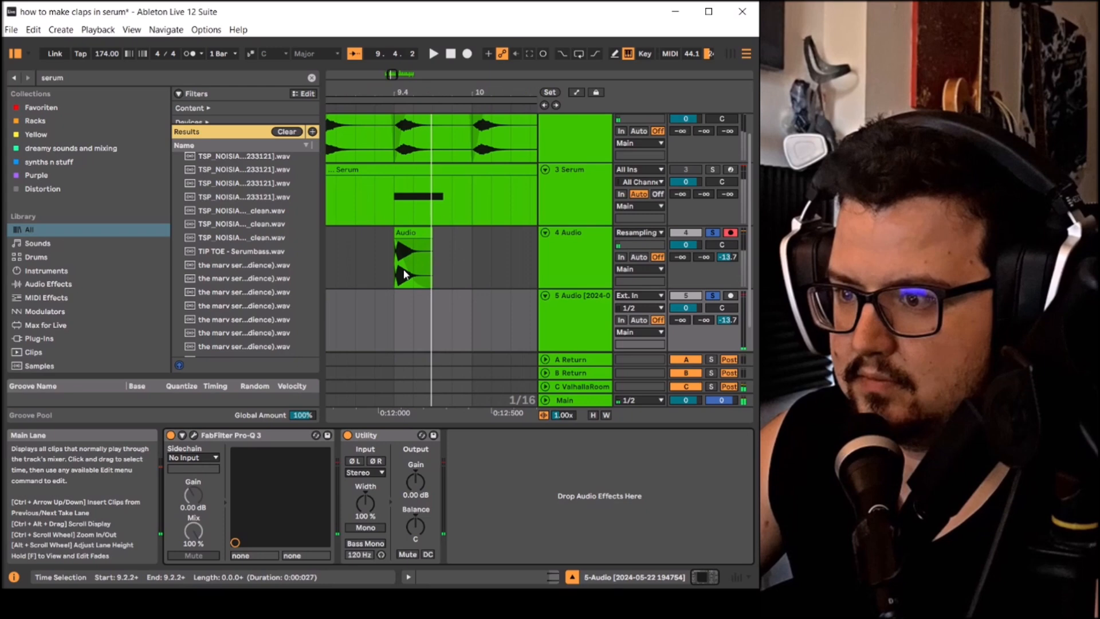
- Play the clap with its four short hits several times from 9.1.1 and from 9.1.3
{"action": "left_click", "coordinate": [465, 255]}
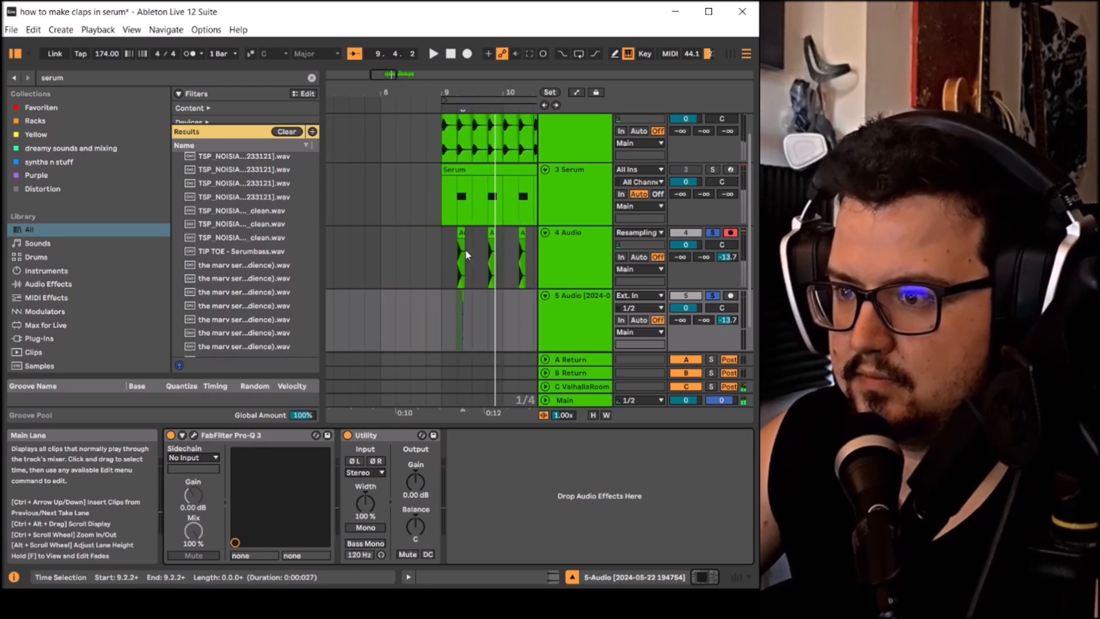
{"action": "left_click", "coordinate": [444, 269]}
{"action": "key", "text": "space"}
{"action": "key", "text": "space"}
{"action": "scroll", "coordinate": [421, 290], "scroll_direction": "up", "scroll_amount": 8}
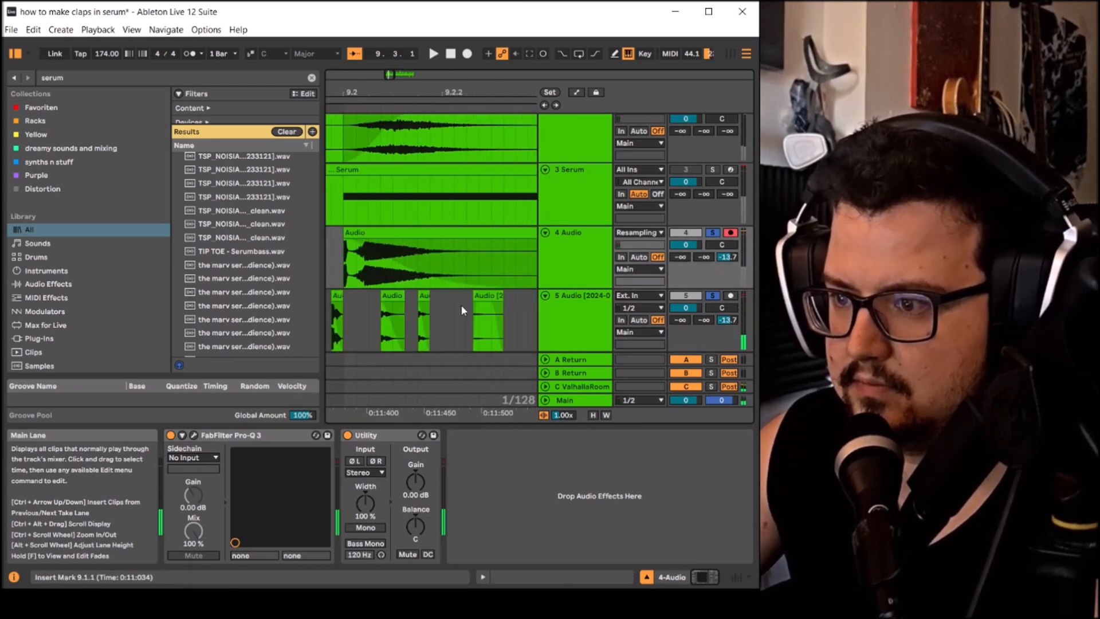
{"action": "left_click", "coordinate": [461, 304]}
{"action": "scroll", "coordinate": [460, 304], "scroll_direction": "down", "scroll_amount": 6}
{"action": "key", "text": "space"}
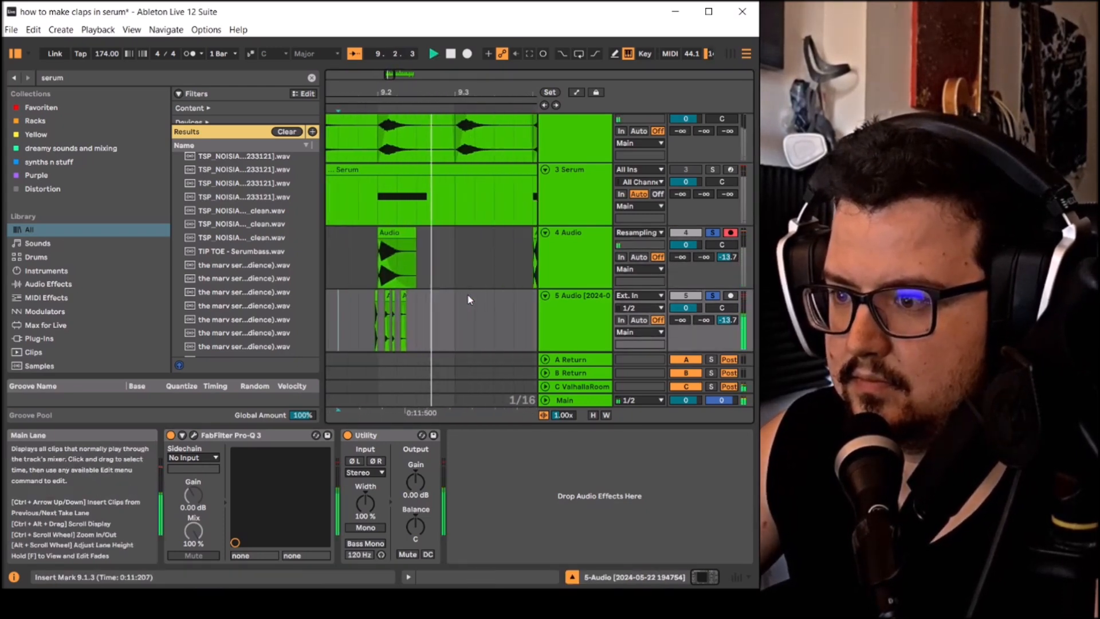
{"action": "key", "text": "space"}
{"action": "key", "text": "space"}
{"action": "scroll", "coordinate": [493, 300], "scroll_direction": "down", "scroll_amount": 2}
{"action": "key", "text": "space"}
- Insert an audio track with Resampling input below the hits, arm it, and record the layered clap from 9.1.3
{"action": "left_click", "coordinate": [576, 309]}
{"action": "left_click", "coordinate": [577, 273], "text": "shift"}
{"action": "scroll", "coordinate": [581, 298], "scroll_direction": "down", "scroll_amount": 2}
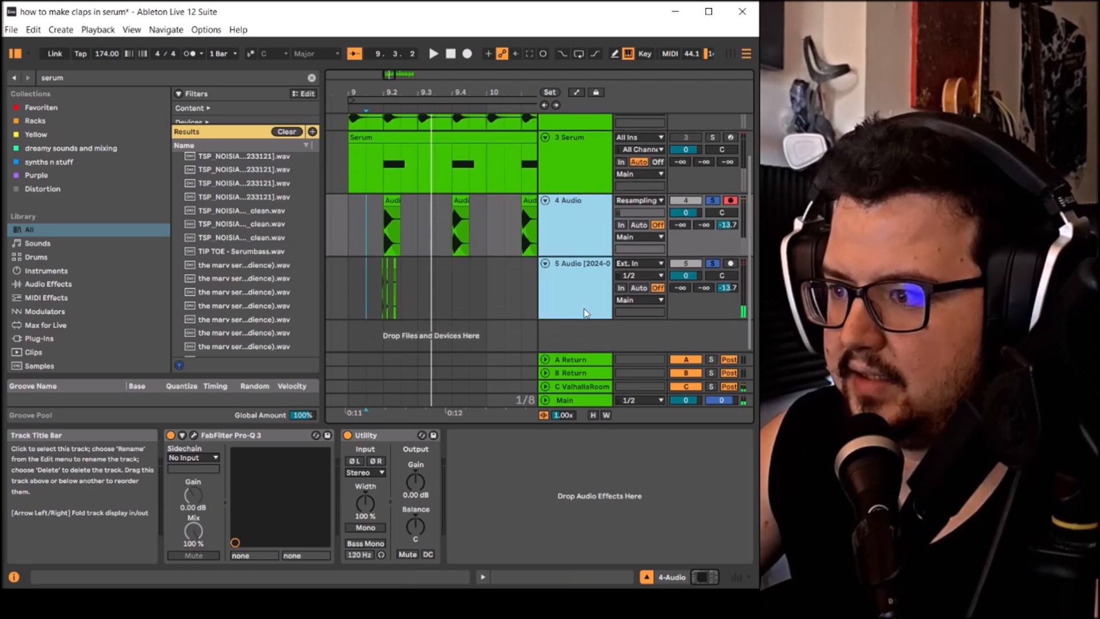
{"action": "right_click", "coordinate": [591, 333]}
{"action": "left_click", "coordinate": [610, 340]}
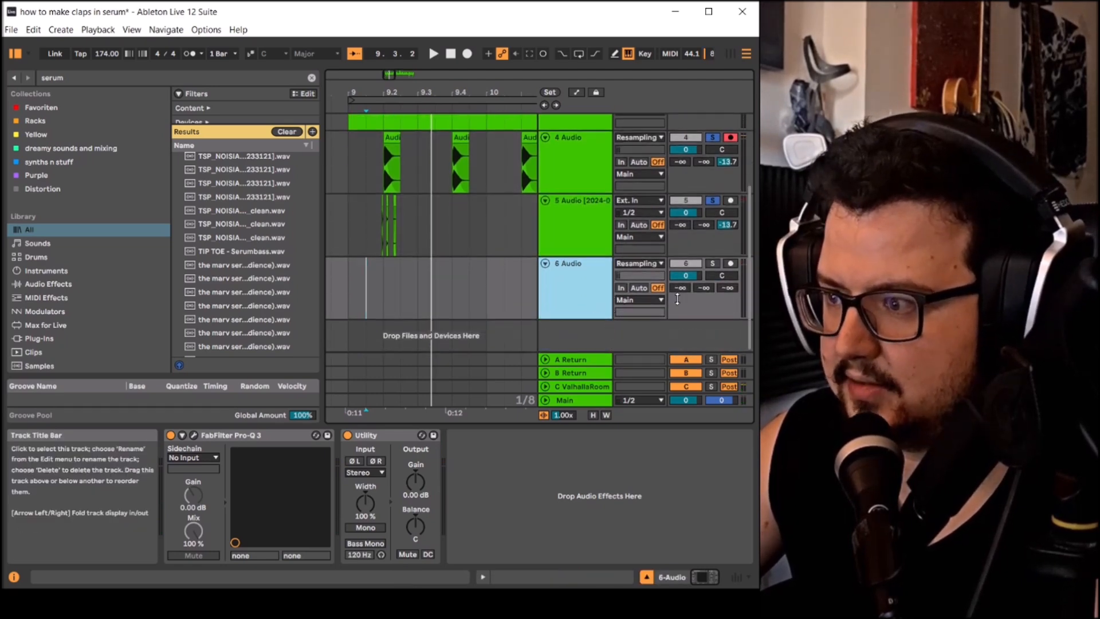
{"action": "left_click", "coordinate": [731, 263]}
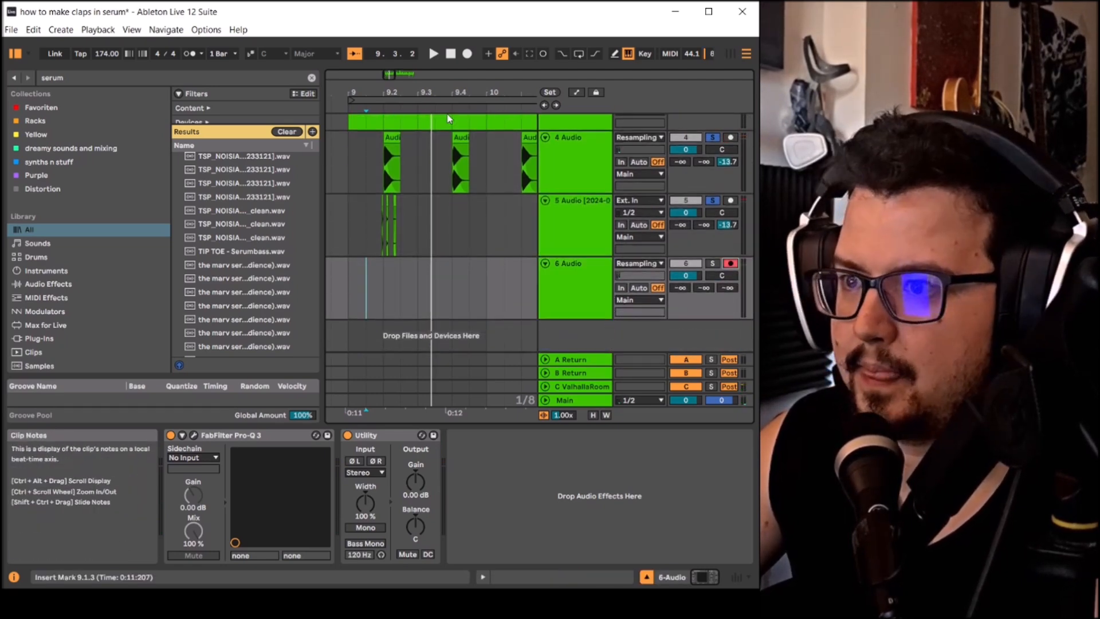
{"action": "left_click", "coordinate": [467, 54]}
{"action": "key", "text": "space"}
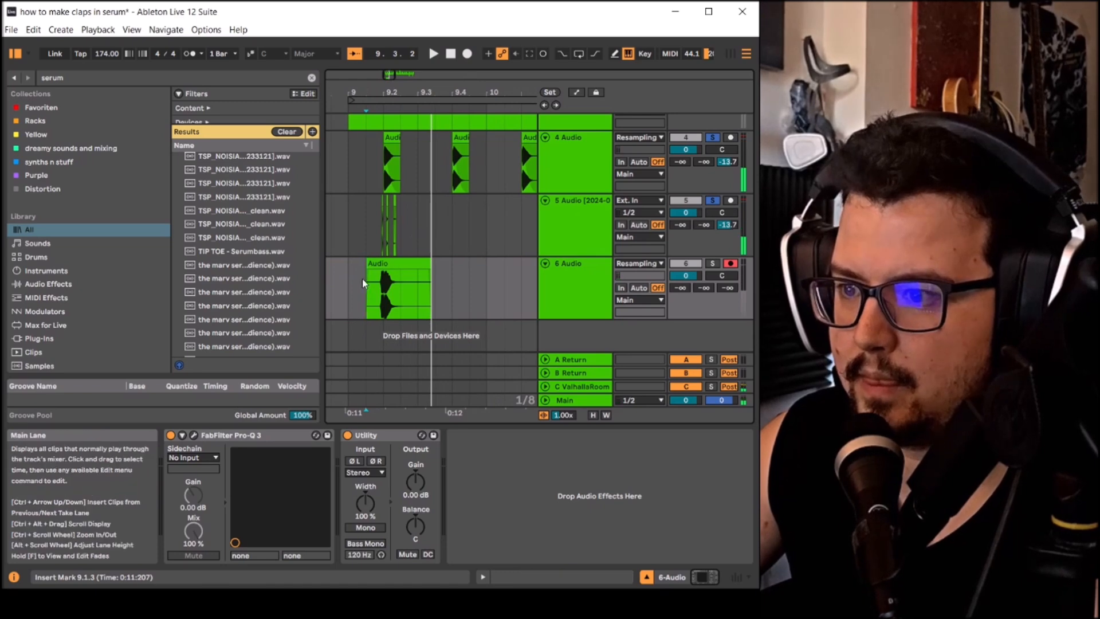
- Trim the start of the resampled clip to the clap's onset just before 9.2
{"action": "scroll", "coordinate": [366, 277], "scroll_direction": "up", "scroll_amount": 3}
{"action": "left_click_drag", "start_coordinate": [369, 266], "coordinate": [461, 265]}
{"action": "scroll", "coordinate": [387, 267], "scroll_direction": "up", "scroll_amount": 4}
{"action": "scroll", "coordinate": [411, 275], "scroll_direction": "down", "scroll_amount": 4}
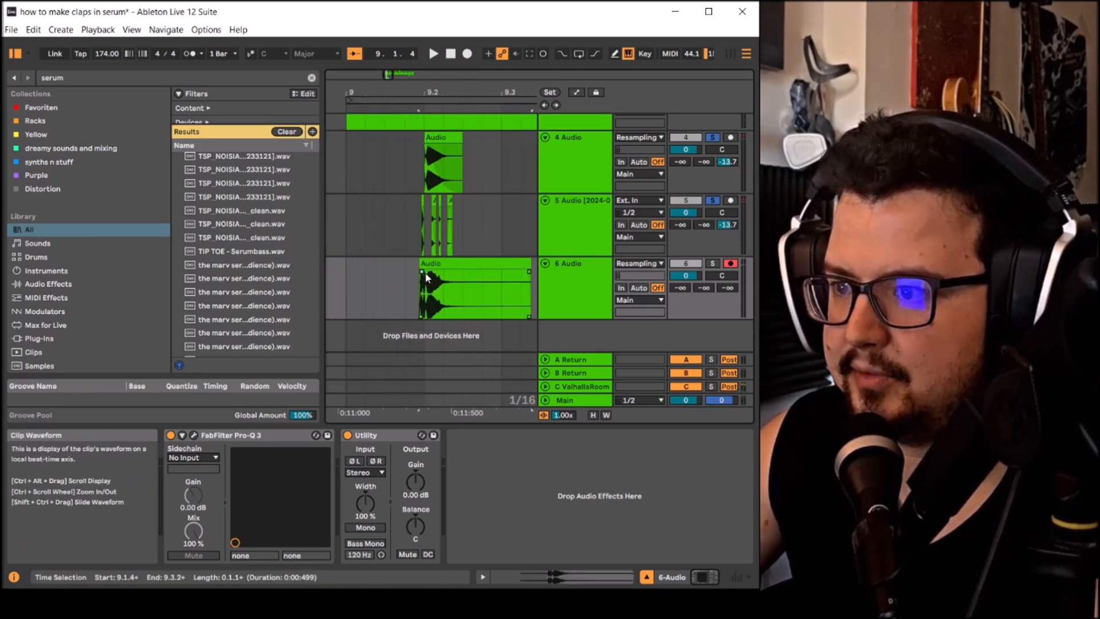
{"action": "left_click", "coordinate": [545, 275]}
- Solo the resampled clap track on its own and play its trimmed clip several times
{"action": "left_click", "coordinate": [713, 263]}
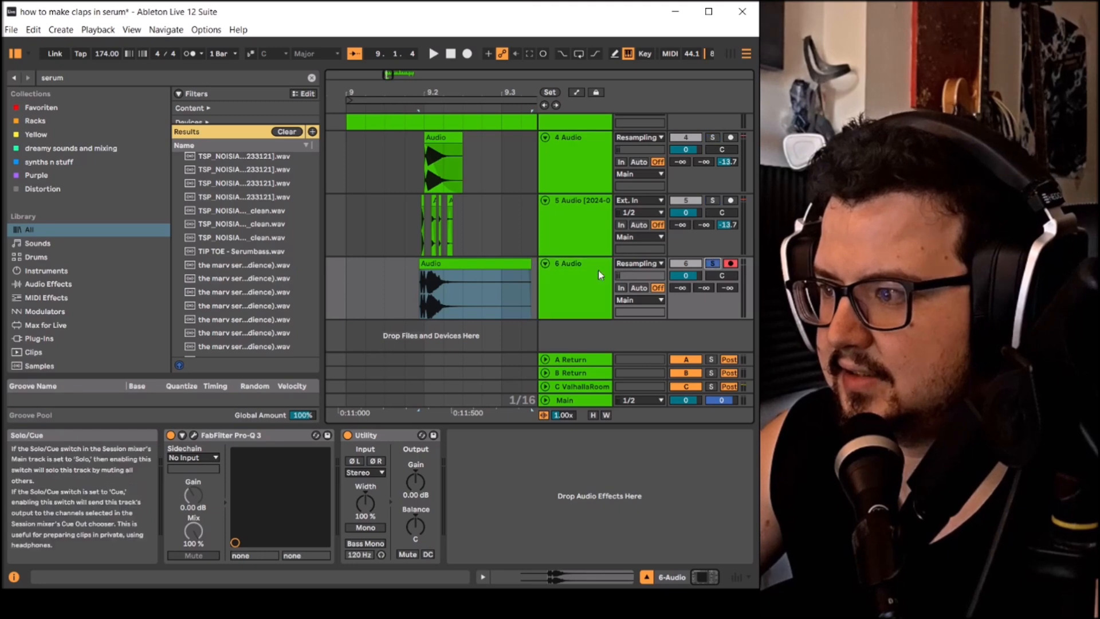
{"action": "scroll", "coordinate": [474, 246], "scroll_direction": "down", "scroll_amount": 5}
{"action": "key", "text": "space"}
{"action": "key", "text": "space"}
{"action": "left_click", "coordinate": [413, 263]}
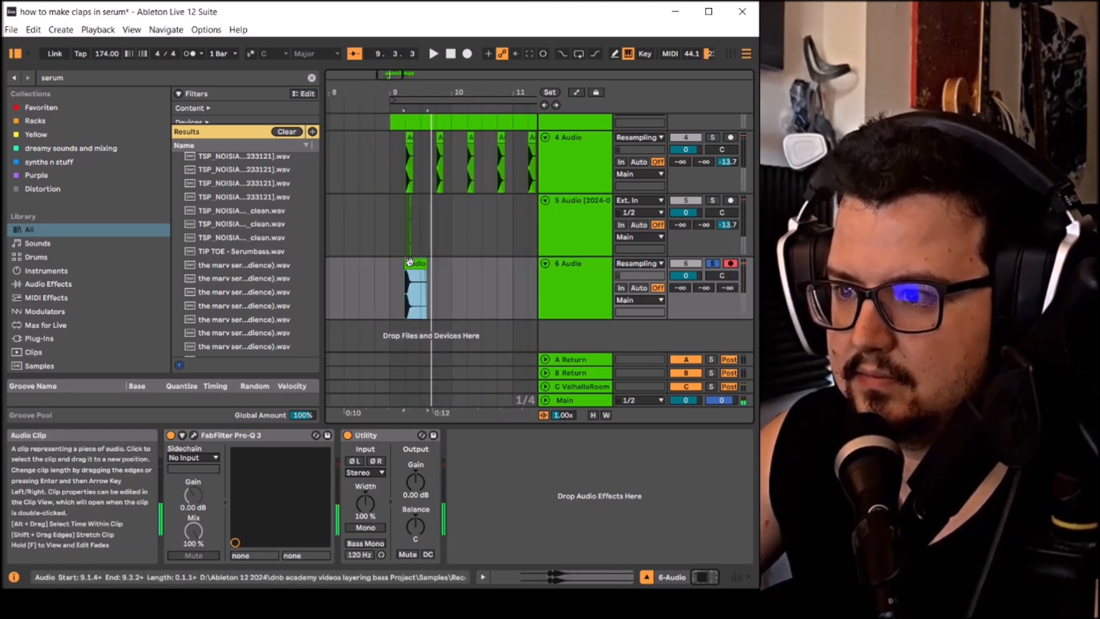
{"action": "key", "text": "space"}
{"action": "key", "text": "space"}
{"action": "key", "text": "space"}
{"action": "key", "text": "space"}
- Search the browser for "clus" and load Cluster Delay on the resampled clap track
{"action": "left_click", "coordinate": [313, 78]}
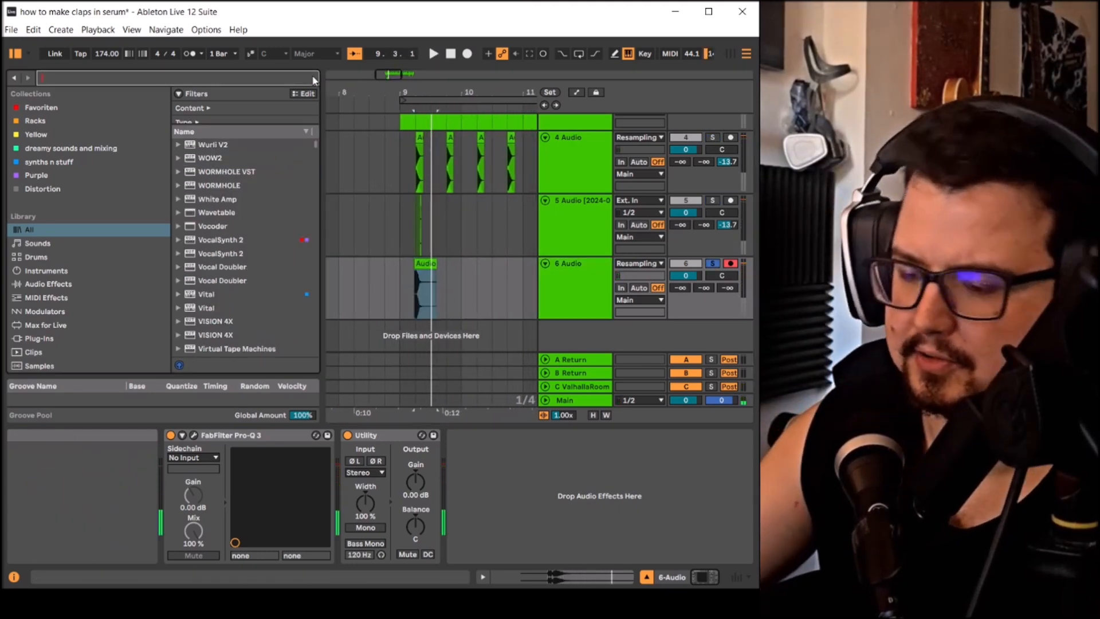
{"action": "type", "text": "d"}
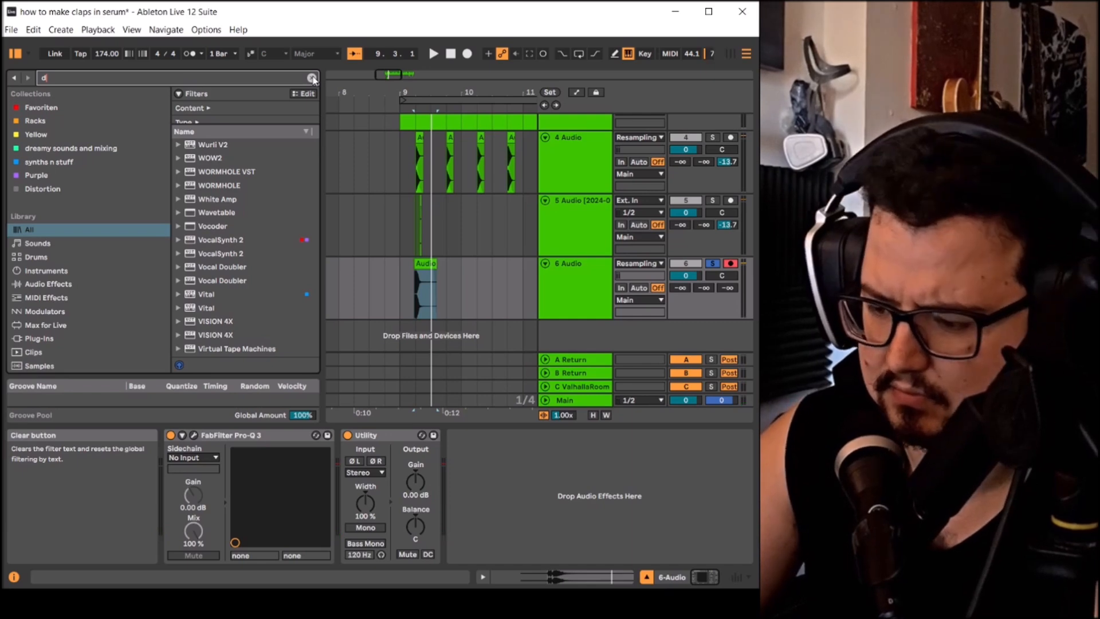
{"action": "key", "text": "BackSpace"}
{"action": "type", "text": "clus"}
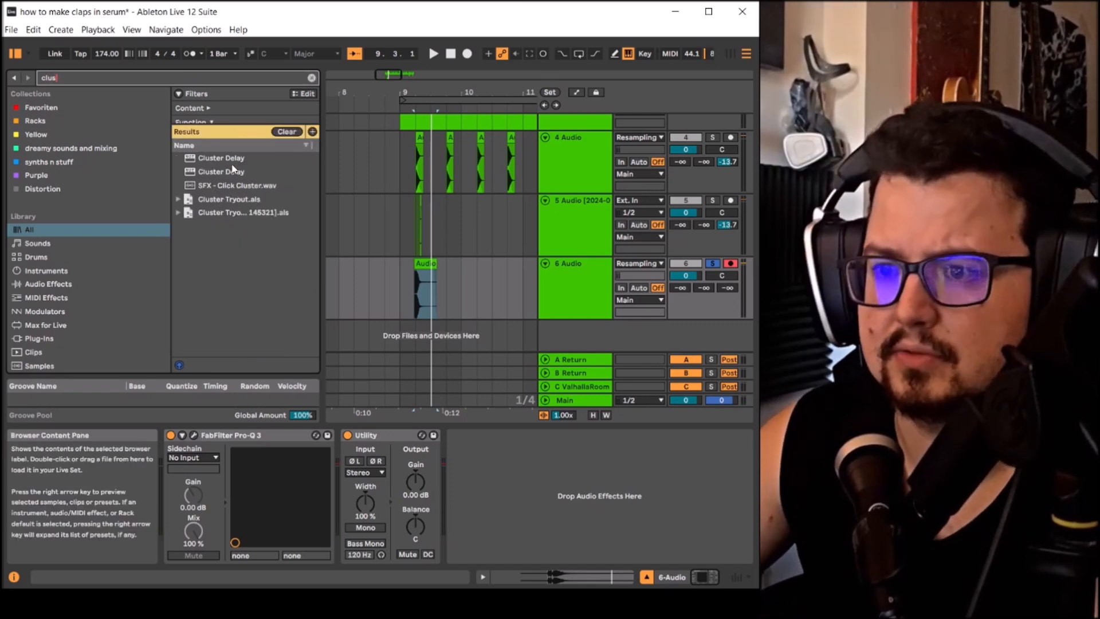
{"action": "double_click", "coordinate": [233, 164]}
{"action": "left_click_drag", "start_coordinate": [573, 163], "coordinate": [353, 116]}
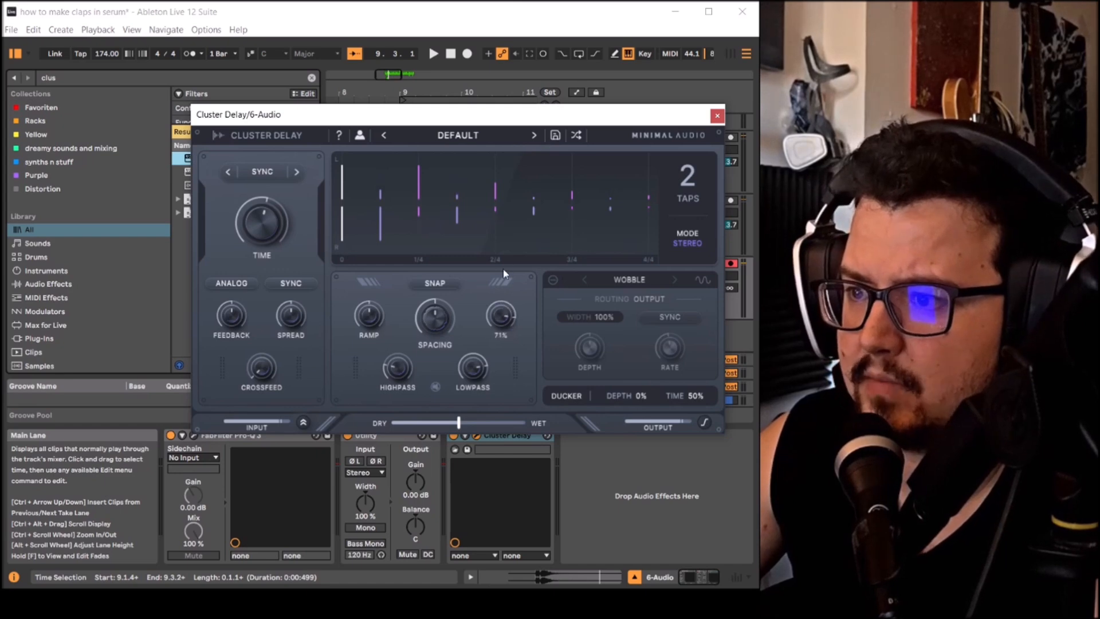
- Shorten Cluster Delay's time, lower its feedback and dry/wet mix, and set Scatter to 41% while playing the clap
{"action": "left_click_drag", "start_coordinate": [282, 225], "coordinate": [277, 258]}
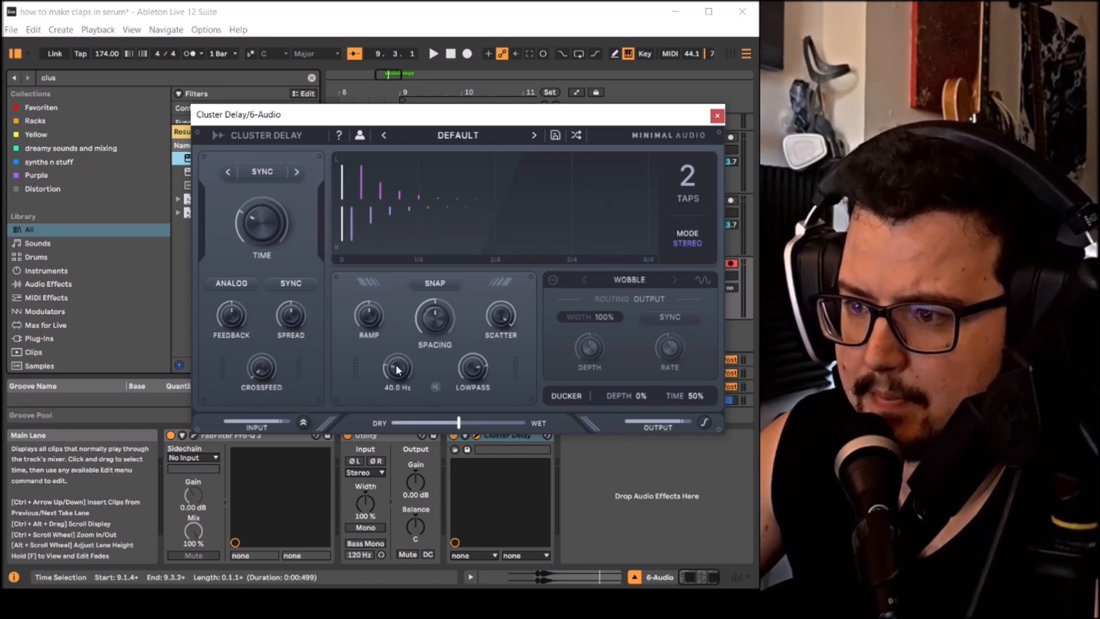
{"action": "key", "text": "space"}
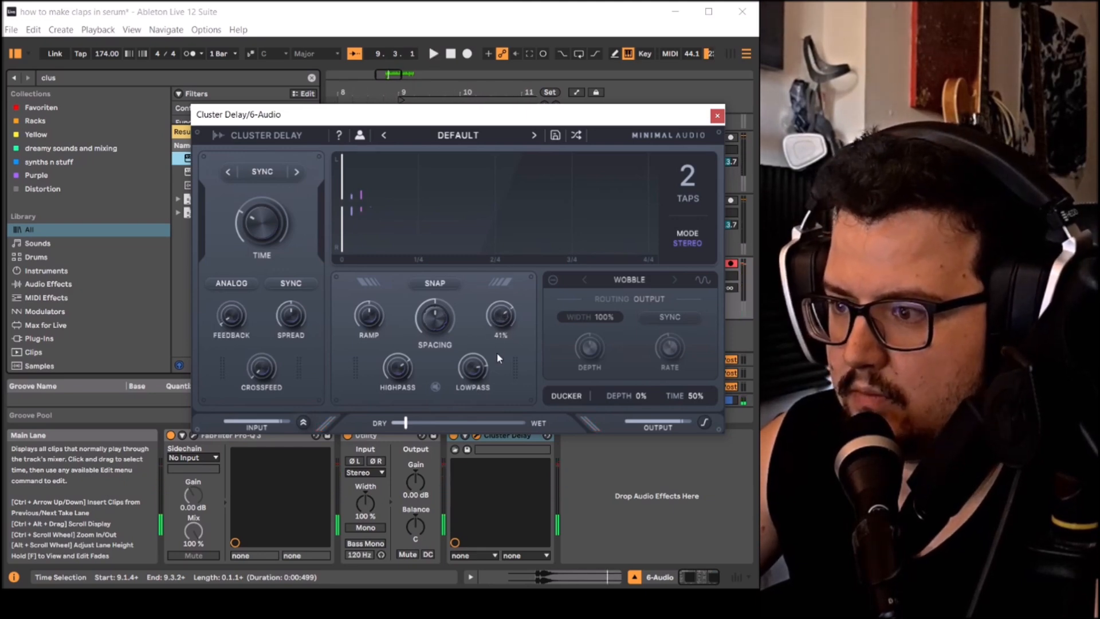
{"action": "left_click_drag", "start_coordinate": [496, 365], "coordinate": [496, 354]}
{"action": "key", "text": "space"}
{"action": "key", "text": "space"}
- Raise Cluster Delay's highpass frequency and set its time to 1/64 while playing the clap
{"action": "key", "text": "space"}
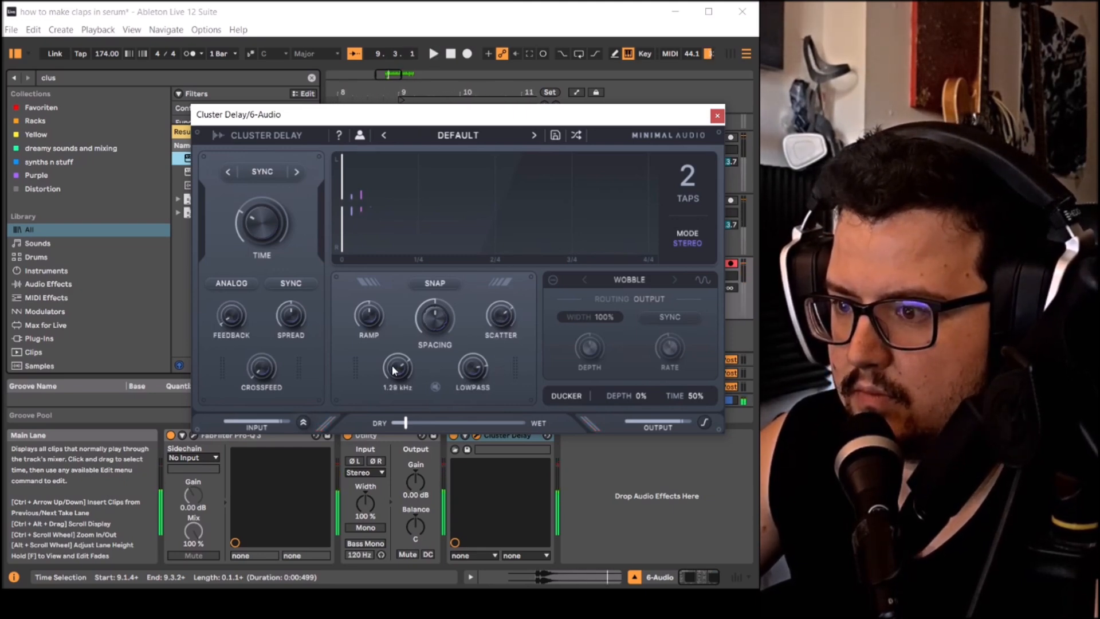
{"action": "key", "text": "space"}
{"action": "key", "text": "space"}
{"action": "left_click_drag", "start_coordinate": [393, 367], "coordinate": [408, 352]}
{"action": "key", "text": "space"}
{"action": "key", "text": "space"}
{"action": "key", "text": "space"}
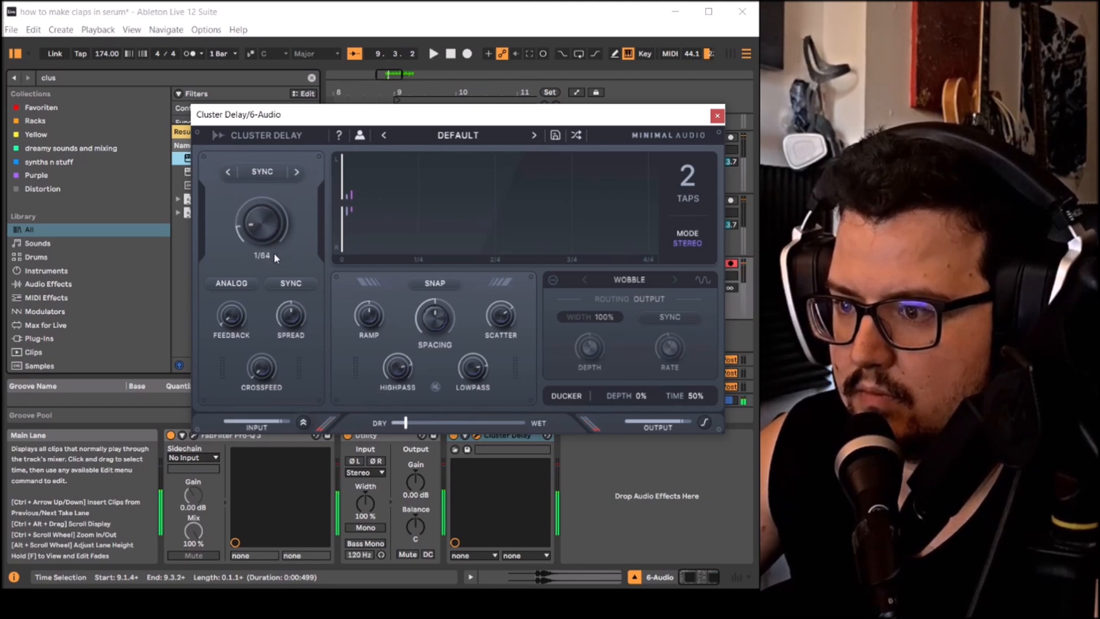
- Select the loop range from bar 9, play the delayed clap, and review the Cluster Delay settings
{"action": "key", "text": "space"}
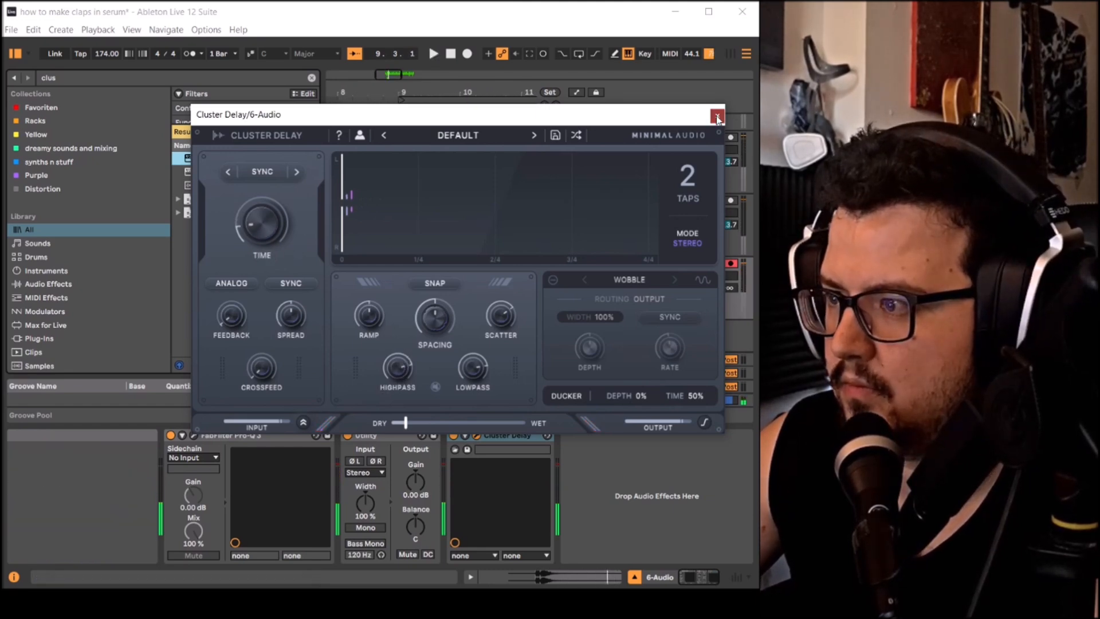
{"action": "left_click", "coordinate": [717, 118]}
{"action": "left_click", "coordinate": [448, 101]}
{"action": "key", "text": "space"}
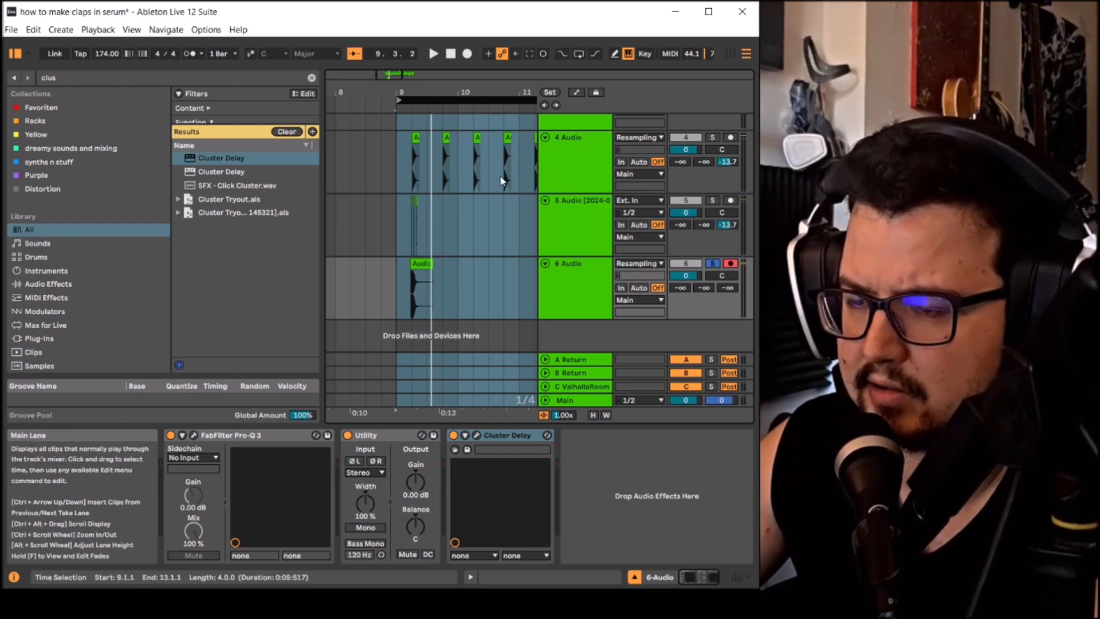
{"action": "left_click", "coordinate": [478, 437]}
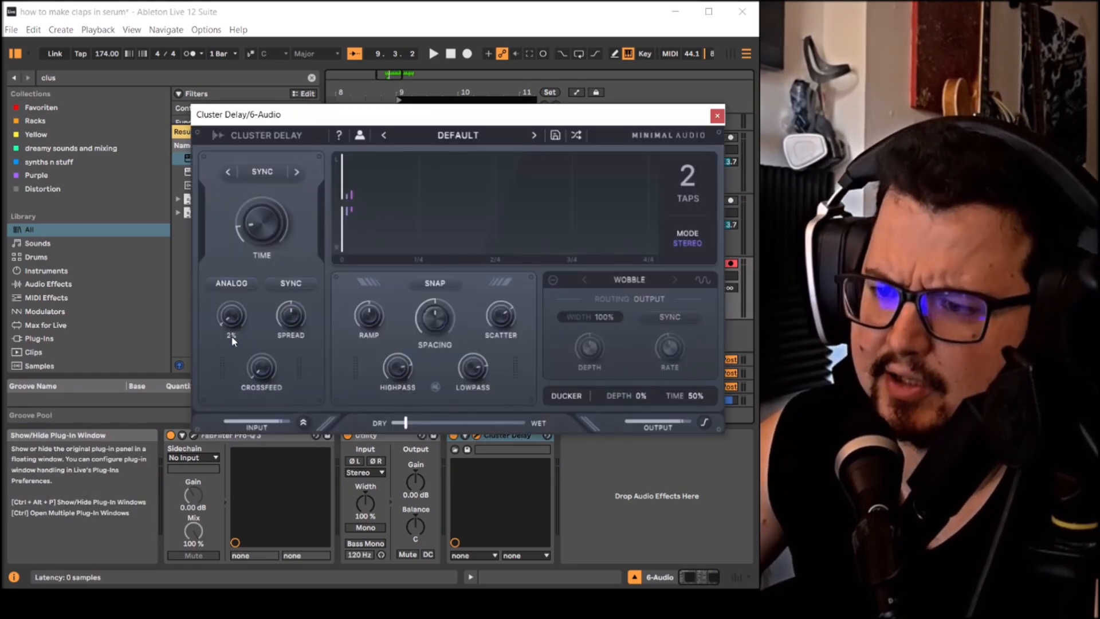
{"action": "left_click", "coordinate": [717, 116]}
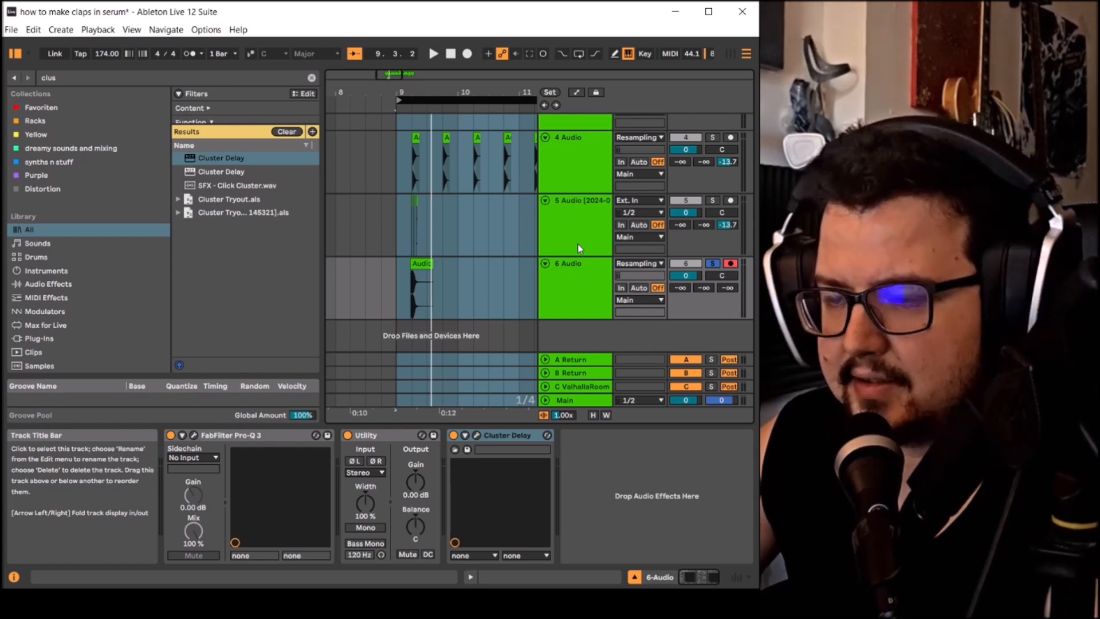
- Fold the short-hits track and the resampled clap track
{"action": "left_click", "coordinate": [544, 200]}
{"action": "left_click", "coordinate": [545, 214]}
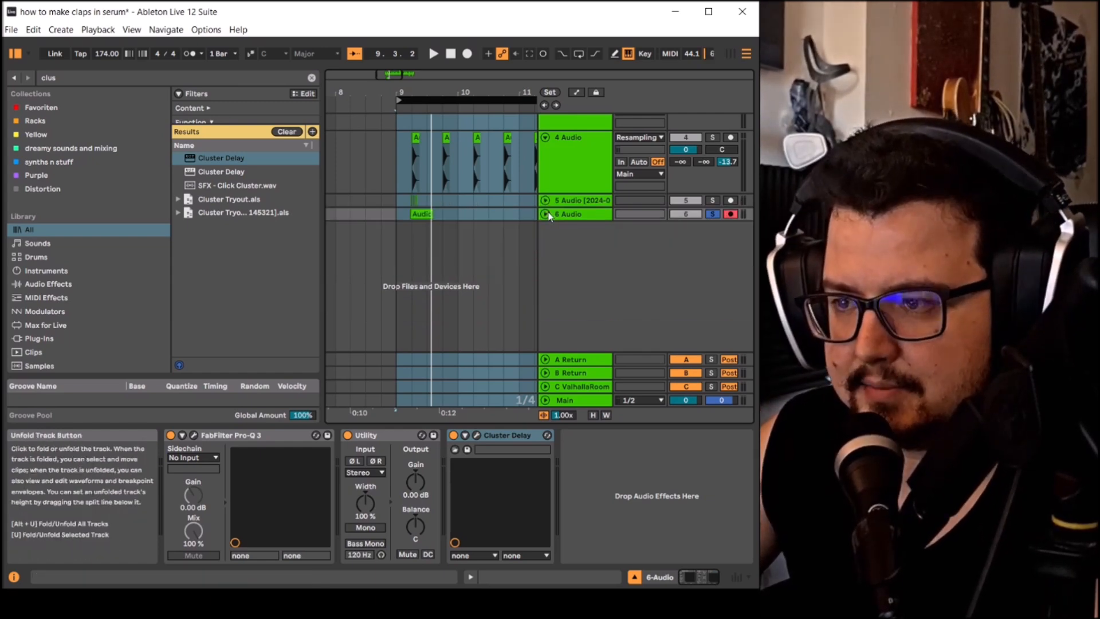